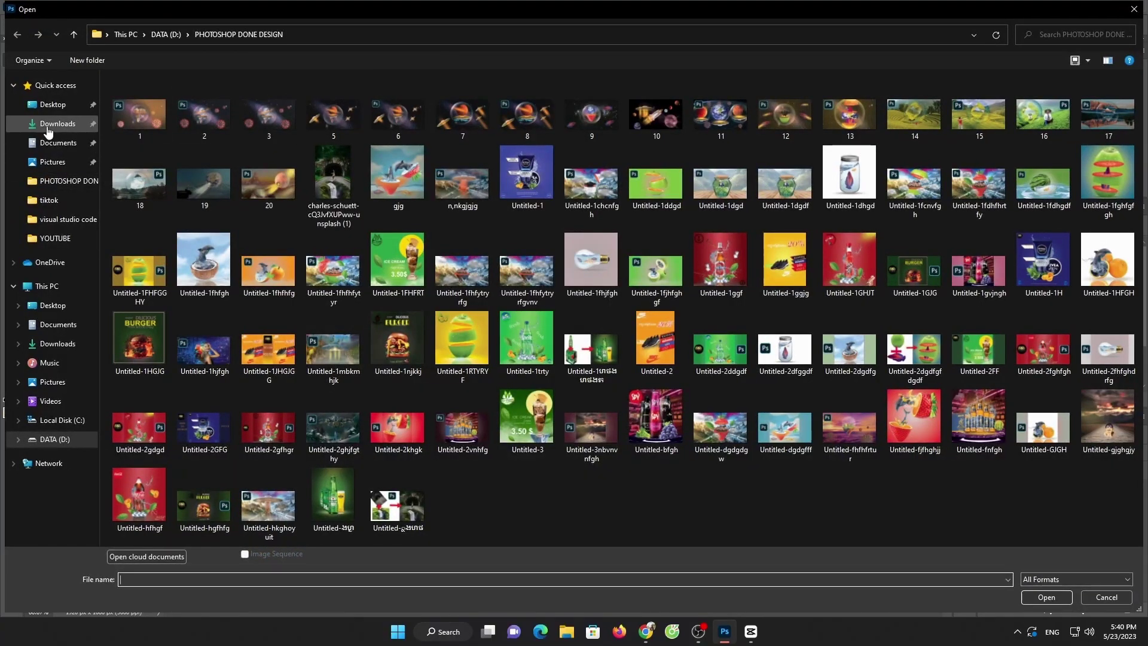
Step: Open the autumn forest road photo from Downloads and bring it into Untitled-1
{"action": "left_click", "coordinate": [58, 123]}
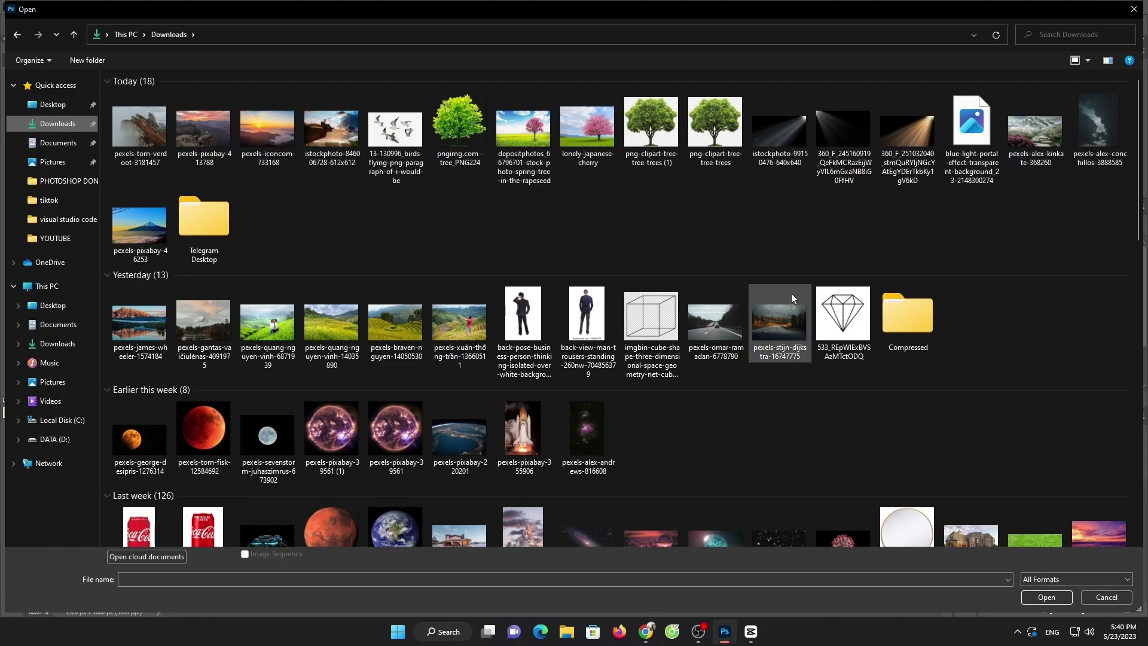
{"action": "double_click", "coordinate": [790, 327]}
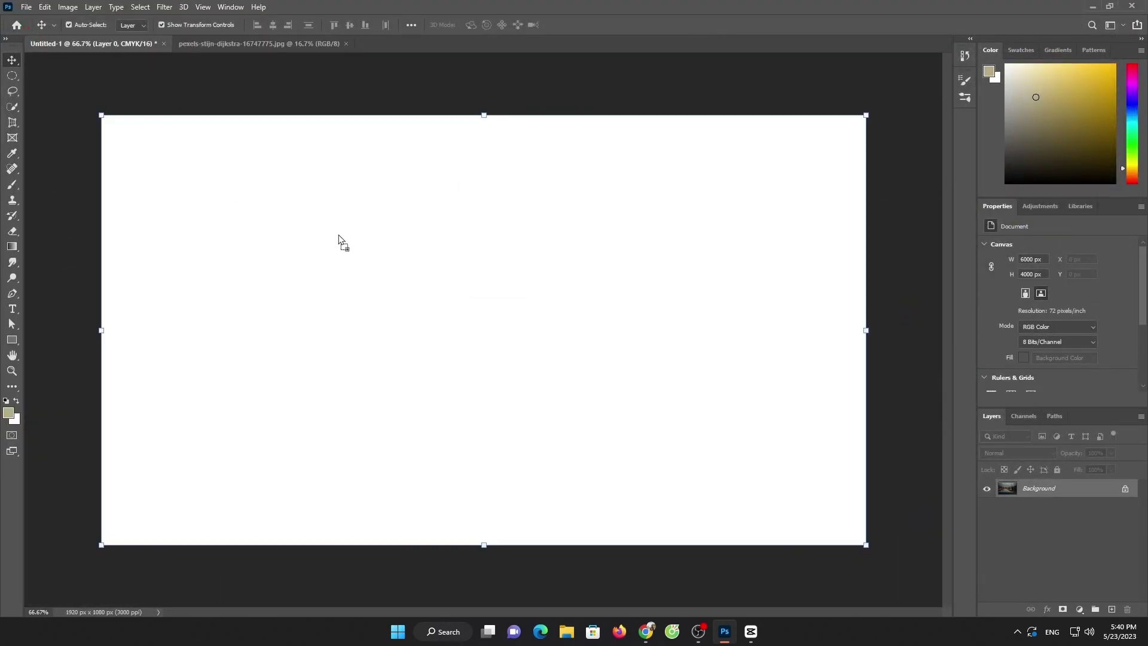
{"action": "mouse_move", "coordinate": [39, 41]}
{"action": "left_mouse_down"}
{"action": "mouse_move", "coordinate": [519, 195]}
{"action": "mouse_move", "coordinate": [459, 192]}
{"action": "mouse_move", "coordinate": [460, 295]}
{"action": "left_mouse_up"}
{"action": "key", "text": "Return"}
Step: Scale the road photo to about 35% and position it to fill the 1920×1080 canvas
{"action": "key", "text": "ctrl+t"}
{"action": "key", "text": "ctrl+0"}
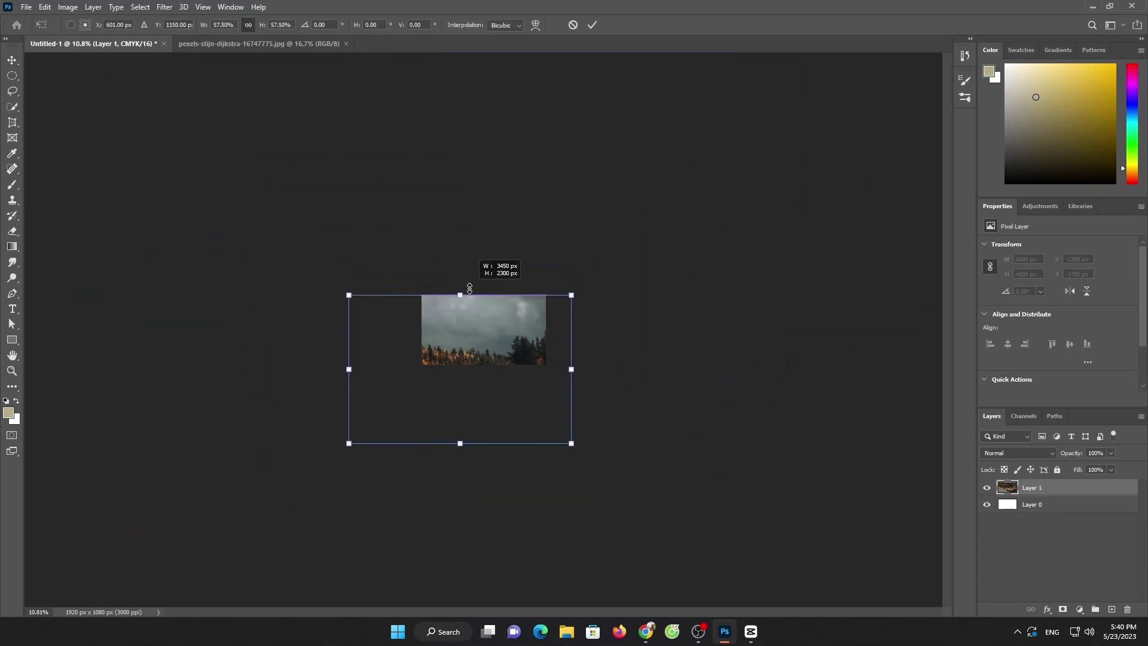
{"action": "left_click_drag", "start_coordinate": [459, 443], "coordinate": [477, 375]}
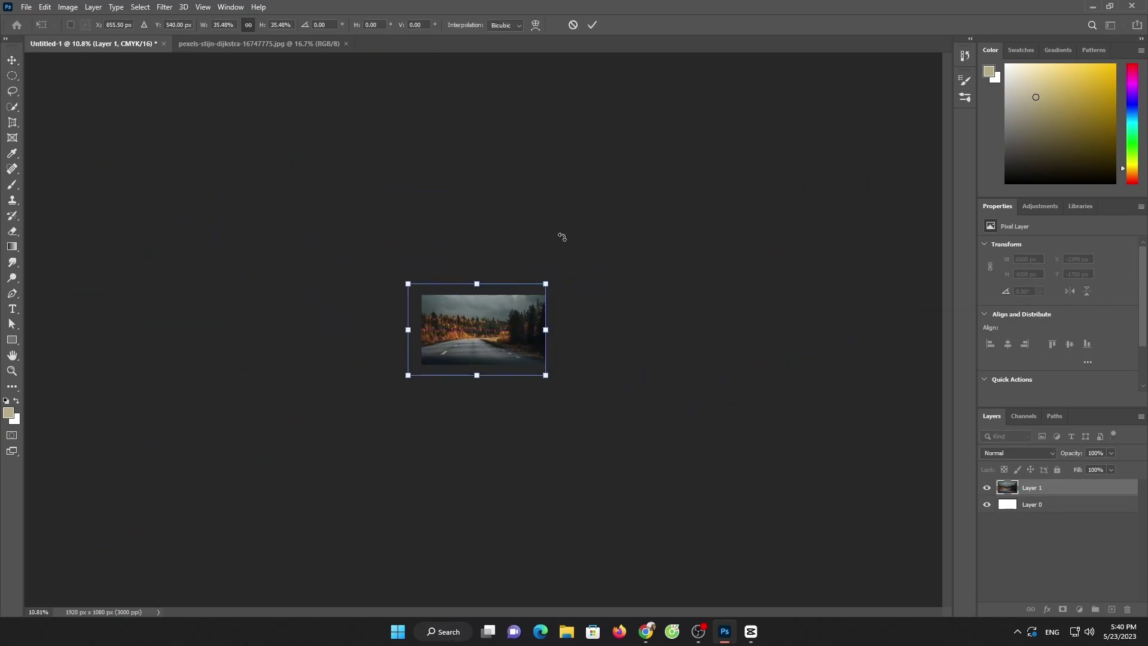
{"action": "left_click", "coordinate": [592, 25]}
{"action": "scroll", "coordinate": [487, 321], "scroll_direction": "up", "scroll_amount": 5}
{"action": "left_click_drag", "start_coordinate": [493, 341], "coordinate": [519, 346]}
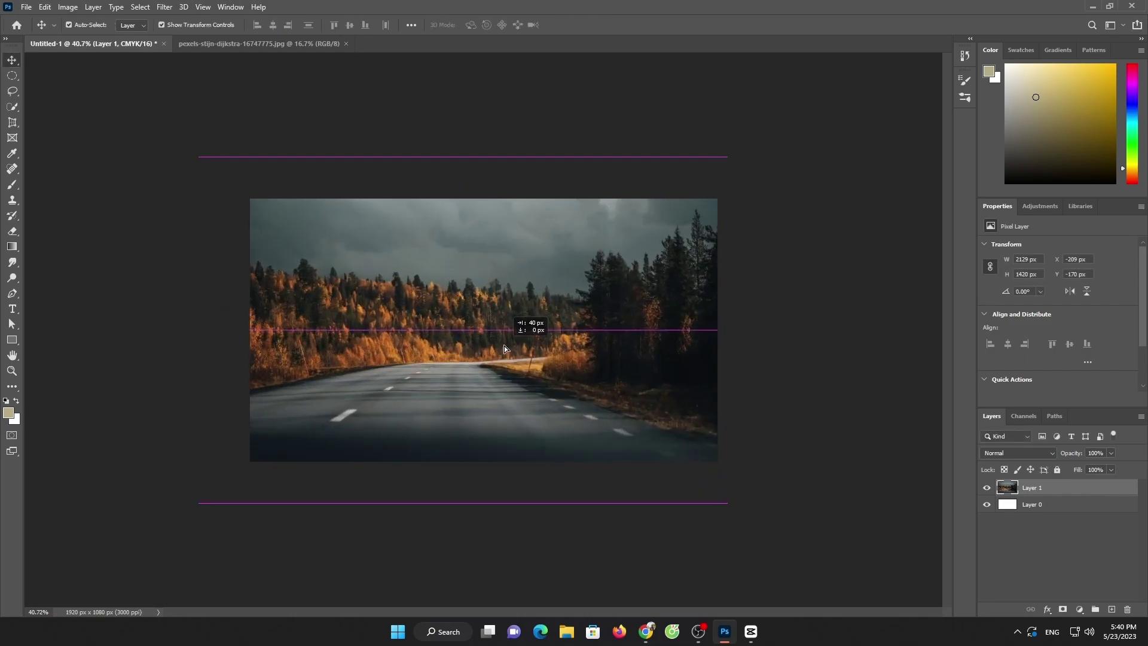
Step: Close the original road photo document
{"action": "left_click", "coordinate": [251, 43]}
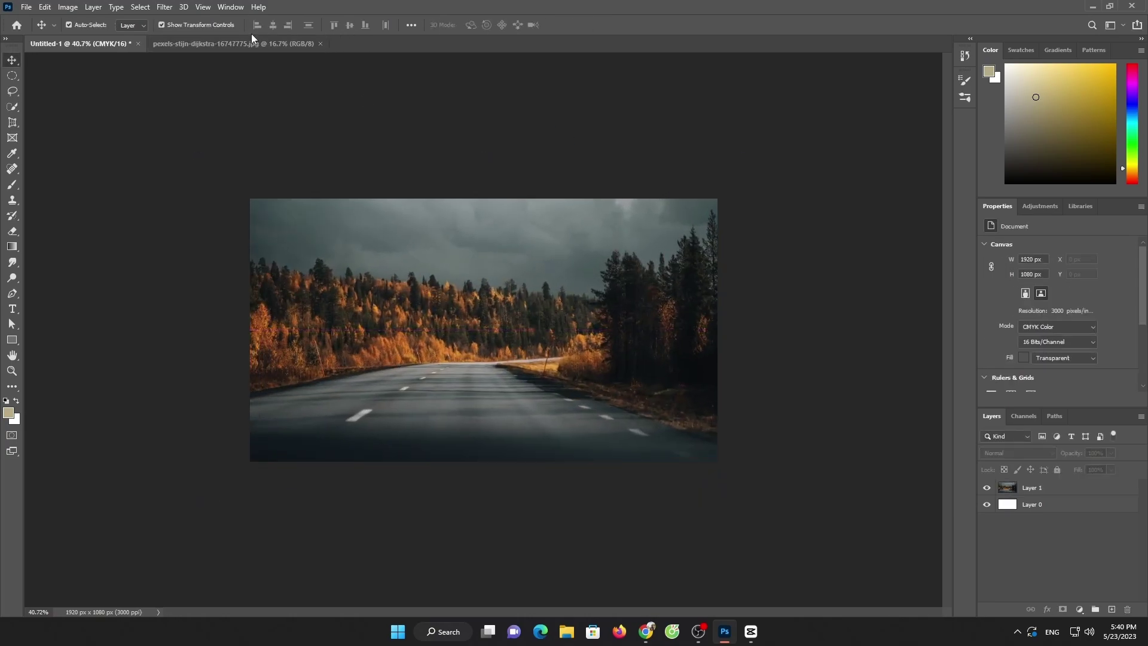
{"action": "left_click", "coordinate": [320, 44]}
{"action": "left_click", "coordinate": [27, 6]}
Step: Open the Earth photo, select the globe with Select Subject, and drag it into Untitled-1
{"action": "left_click", "coordinate": [36, 30]}
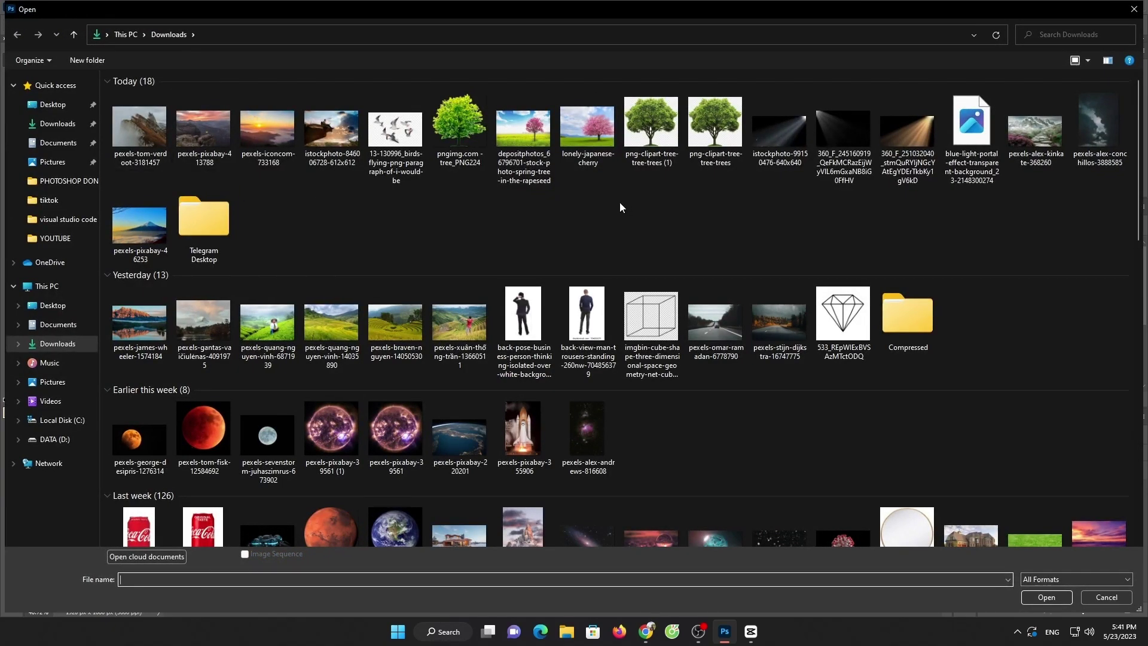
{"action": "scroll", "coordinate": [619, 203], "scroll_direction": "down", "scroll_amount": 5}
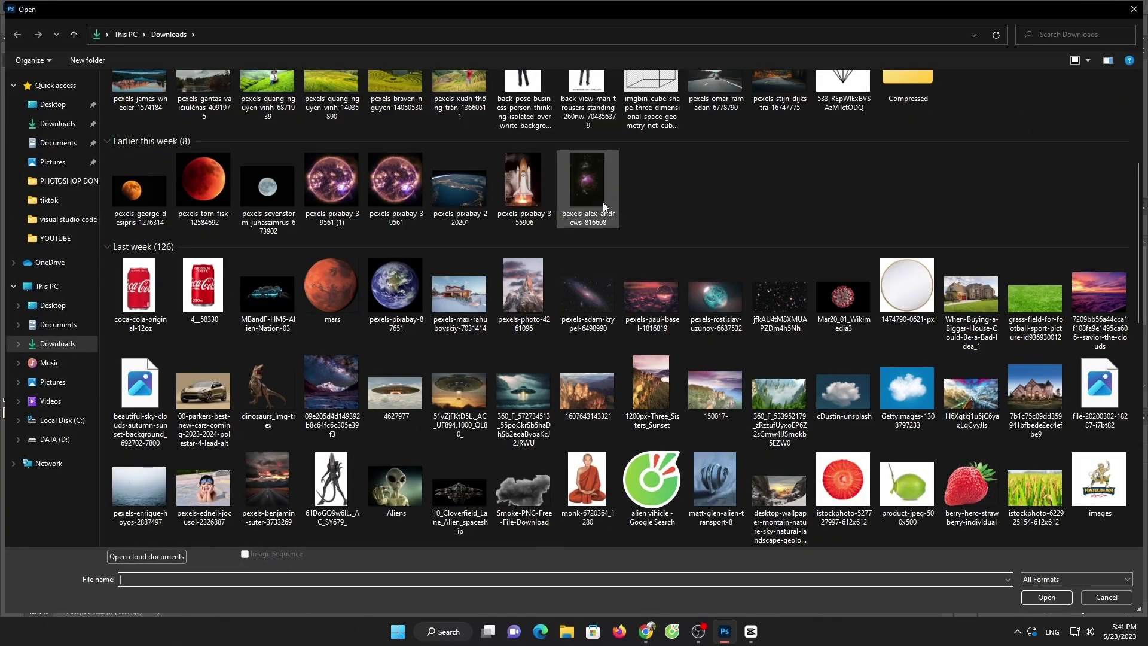
{"action": "double_click", "coordinate": [397, 280]}
{"action": "left_click", "coordinate": [9, 108]}
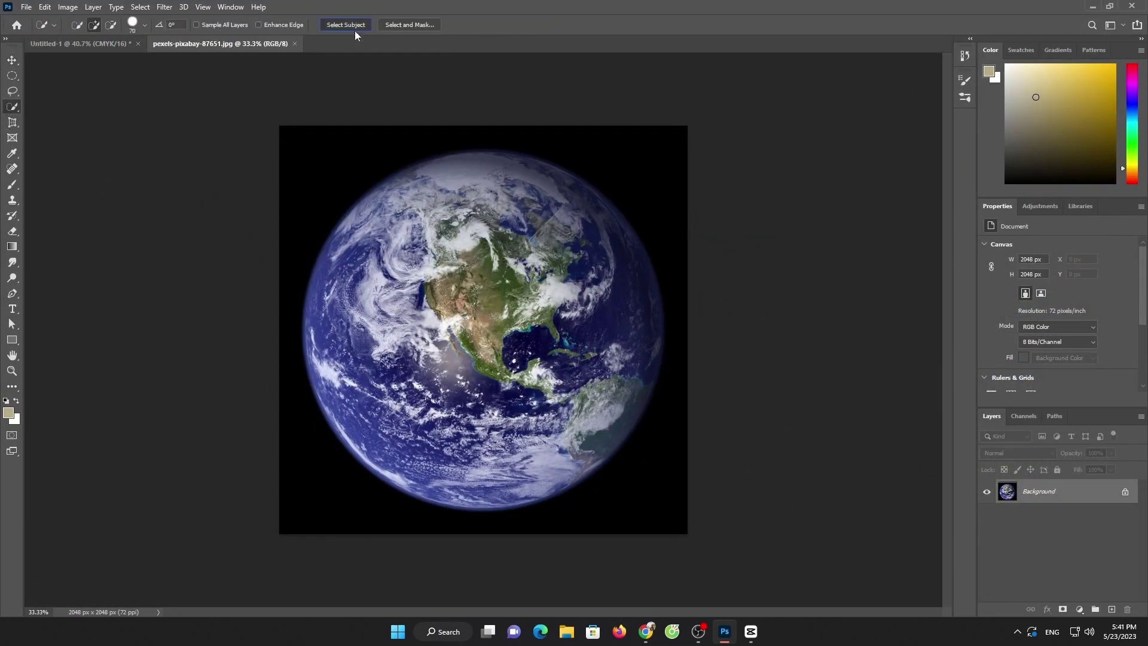
{"action": "left_click", "coordinate": [346, 25]}
{"action": "mouse_move", "coordinate": [479, 299]}
{"action": "left_mouse_down"}
{"action": "mouse_move", "coordinate": [66, 48]}
{"action": "mouse_move", "coordinate": [538, 382]}
{"action": "left_mouse_up"}
Step: Shrink the Earth to about 559 px wide and place it above the right-hand trees
{"action": "key", "text": "ctrl+t"}
{"action": "left_click_drag", "start_coordinate": [760, 159], "coordinate": [569, 359]}
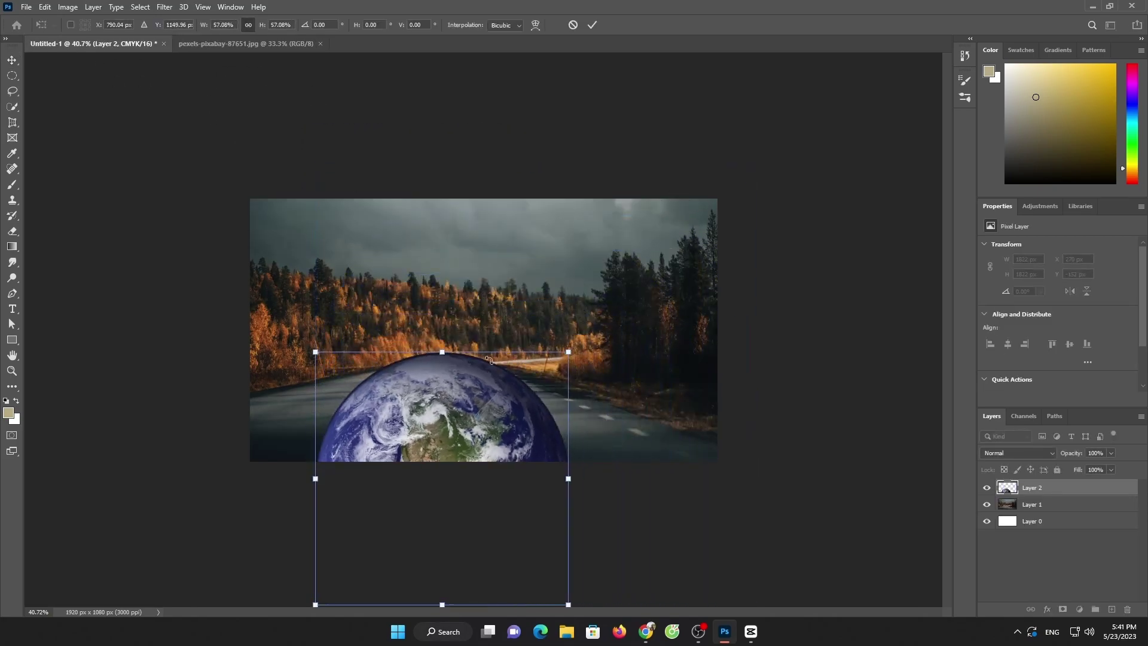
{"action": "left_click_drag", "start_coordinate": [442, 478], "coordinate": [558, 325]}
{"action": "left_click_drag", "start_coordinate": [684, 198], "coordinate": [544, 339]}
{"action": "left_click_drag", "start_coordinate": [490, 394], "coordinate": [579, 284]}
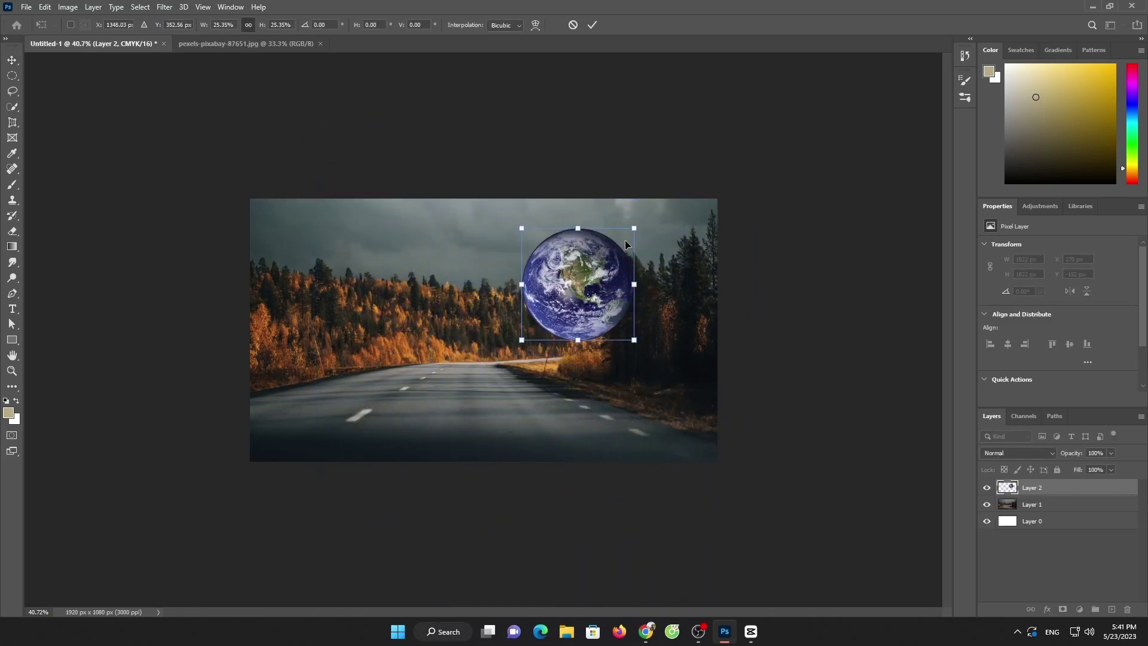
{"action": "left_click_drag", "start_coordinate": [635, 225], "coordinate": [649, 214]}
{"action": "left_click_drag", "start_coordinate": [581, 269], "coordinate": [565, 273]}
{"action": "left_click_drag", "start_coordinate": [568, 222], "coordinate": [575, 206]}
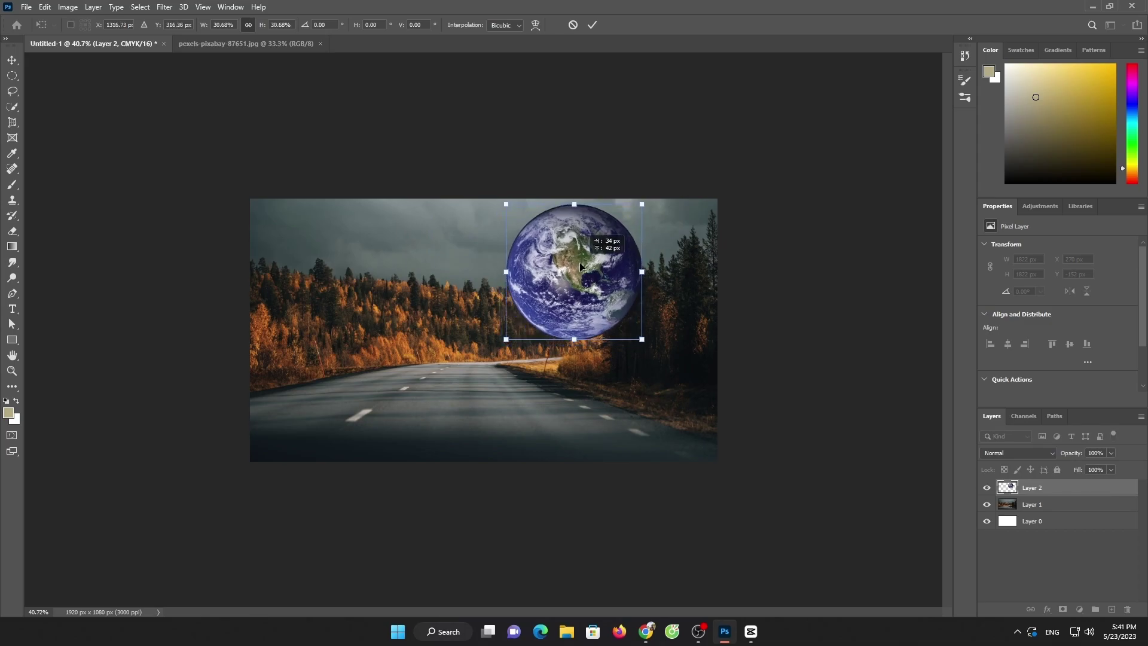
{"action": "left_click_drag", "start_coordinate": [574, 281], "coordinate": [589, 282]}
{"action": "left_click", "coordinate": [592, 24]}
Step: Darken the Earth with a Brightness/Contrast adjustment clipped to Layer 2
{"action": "left_click", "coordinate": [1074, 608]}
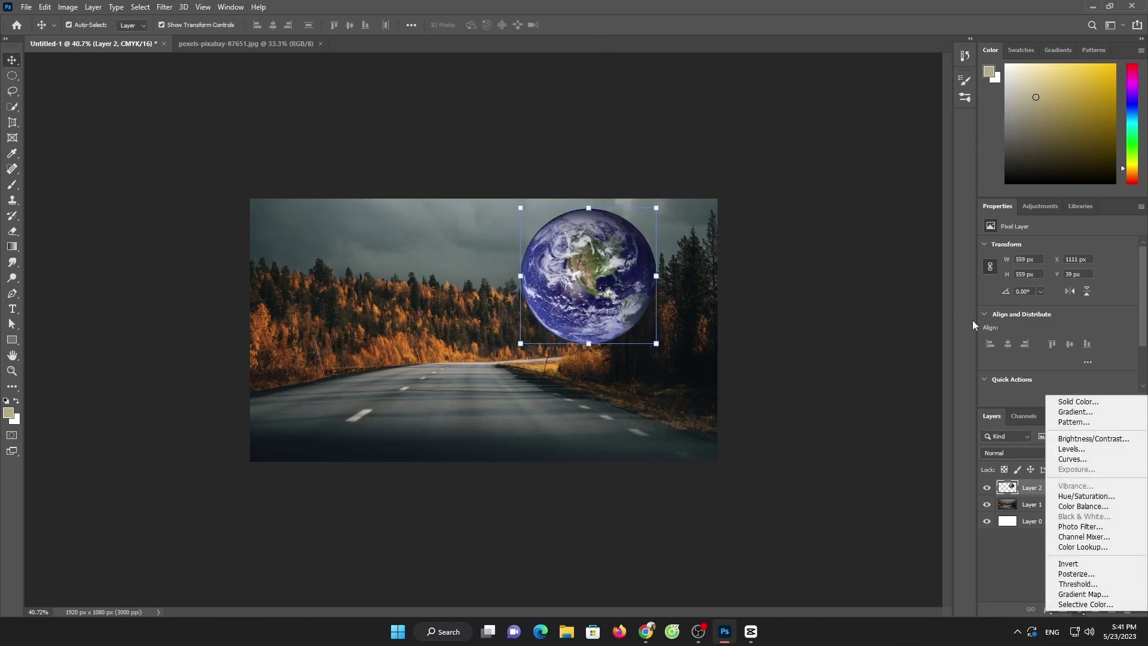
{"action": "left_click", "coordinate": [1017, 439]}
{"action": "left_click", "coordinate": [1057, 399]}
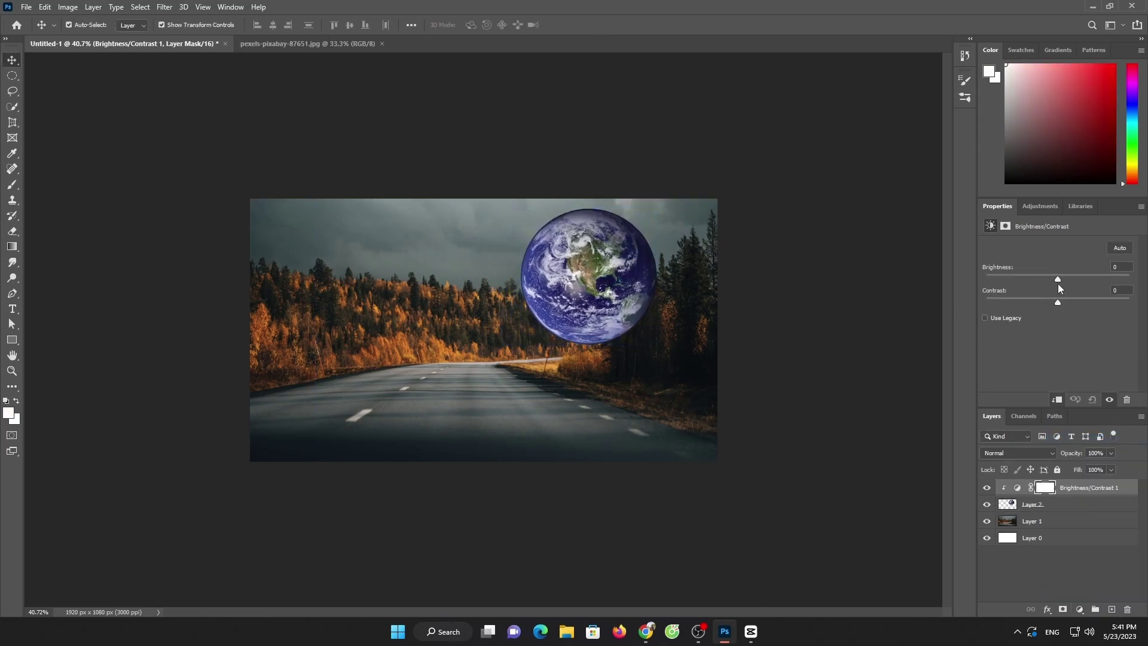
{"action": "left_click_drag", "start_coordinate": [1058, 279], "coordinate": [1023, 279]}
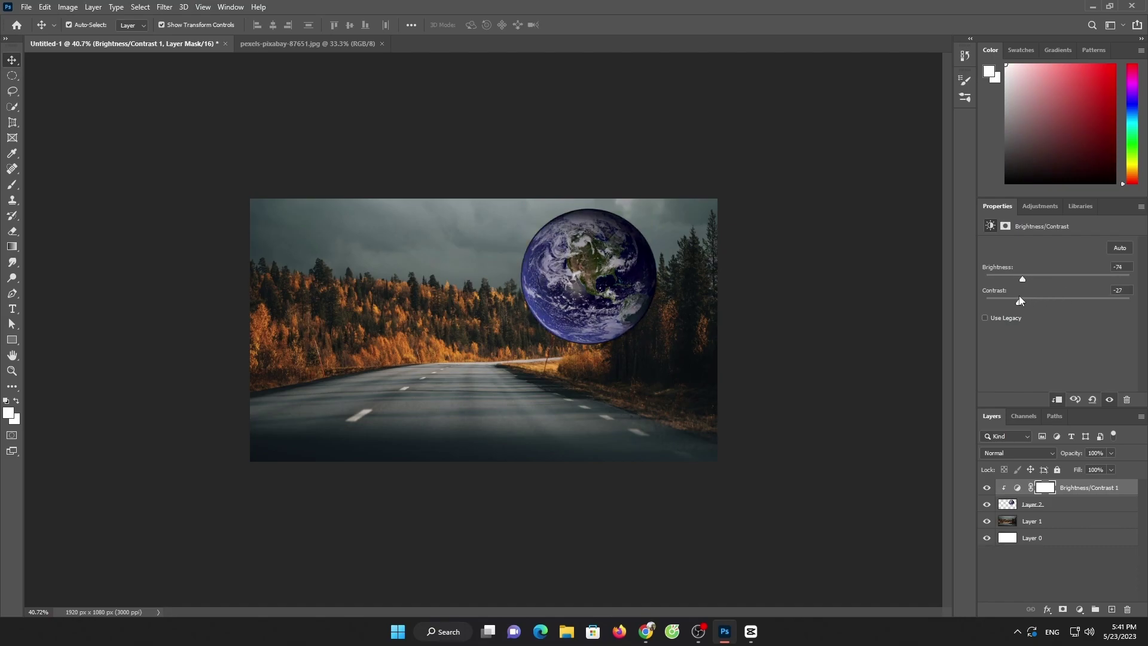
Step: Add a clipped Color Balance adjustment shifting the Earth's midtones toward cyan and green
{"action": "left_click", "coordinate": [1080, 609]}
{"action": "left_click", "coordinate": [1017, 527]}
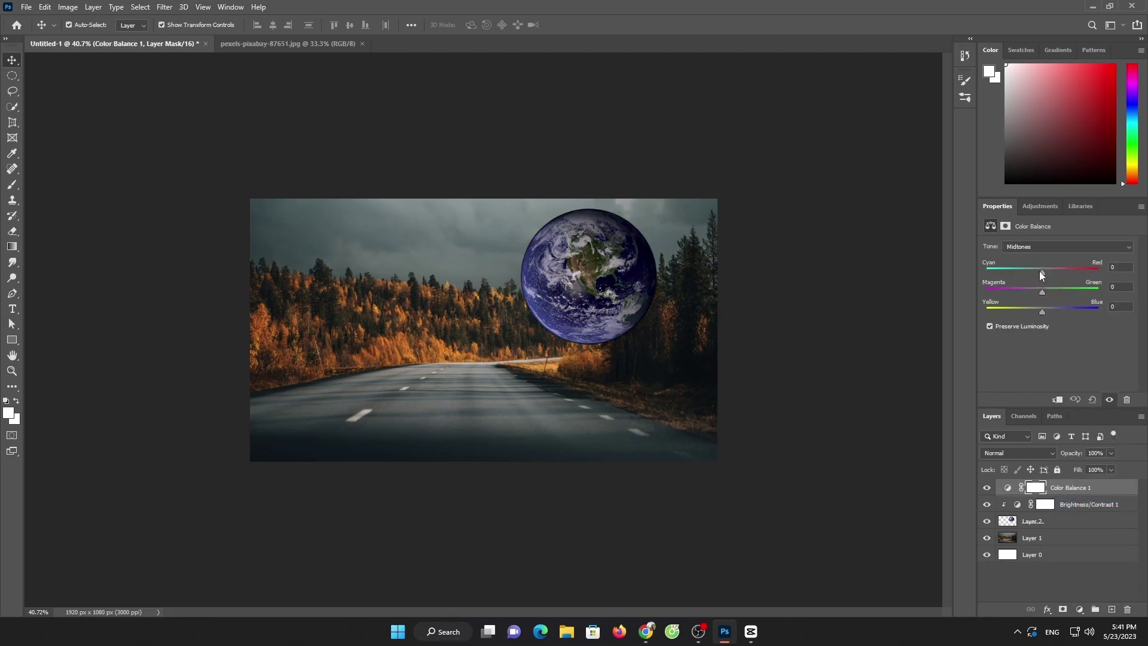
{"action": "left_click_drag", "start_coordinate": [1042, 272], "coordinate": [1031, 272]}
{"action": "left_click", "coordinate": [1057, 399]}
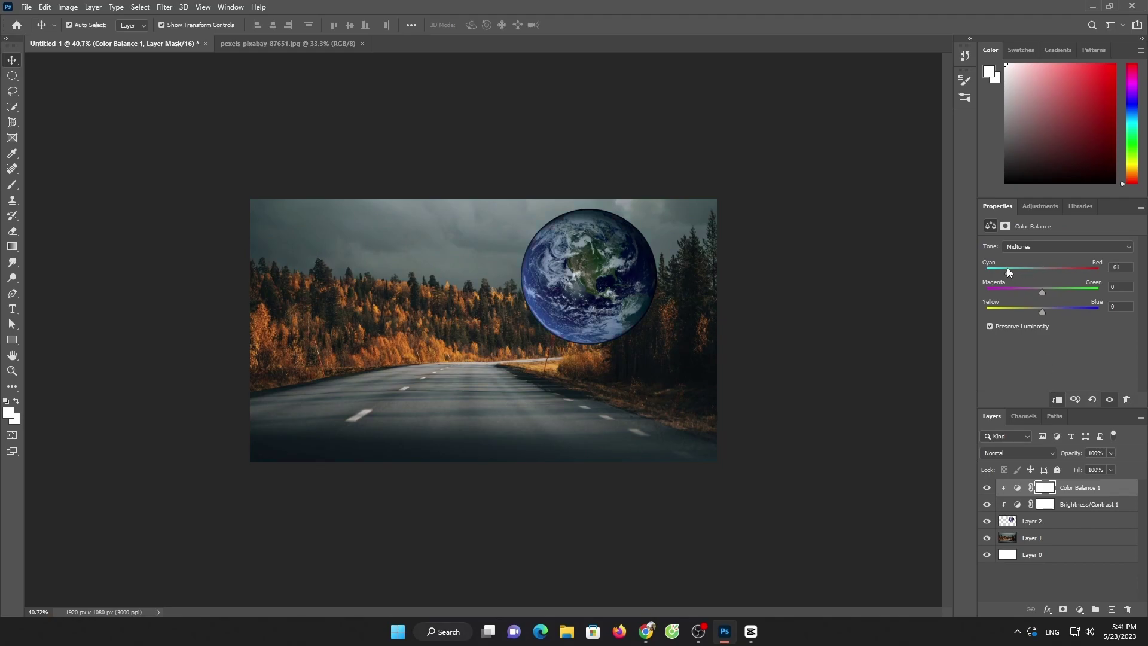
{"action": "left_click_drag", "start_coordinate": [1084, 274], "coordinate": [1062, 308]}
Step: Move the Earth left above the road's far end and add empty Layer 3
{"action": "left_click", "coordinate": [777, 351]}
{"action": "left_click", "coordinate": [600, 338]}
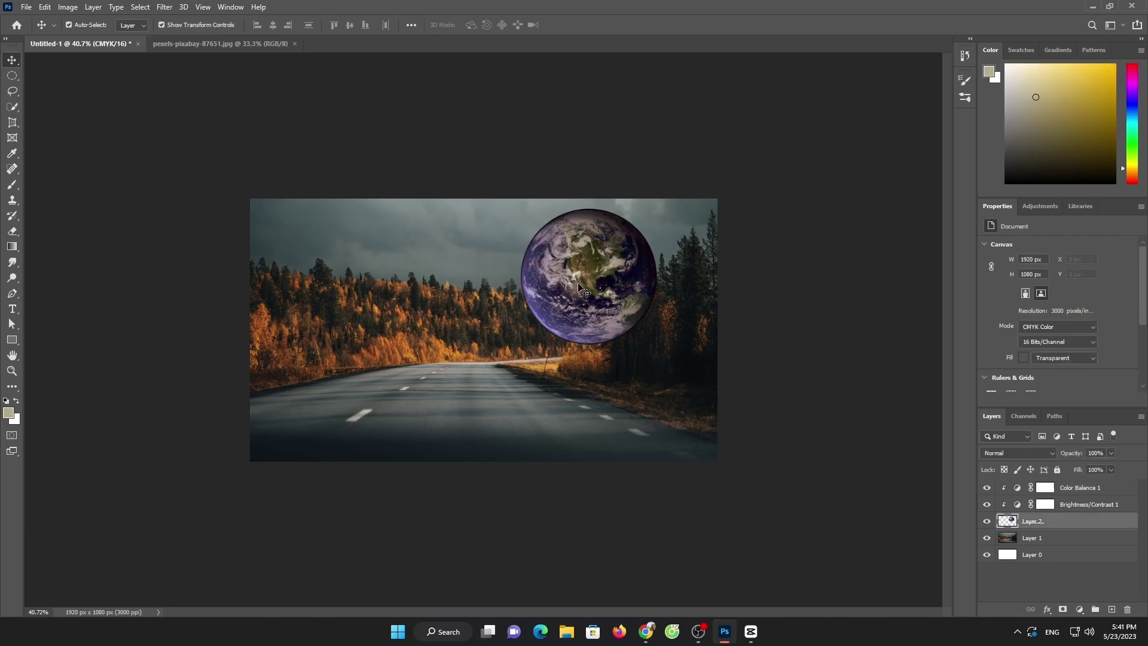
{"action": "left_click", "coordinate": [786, 277]}
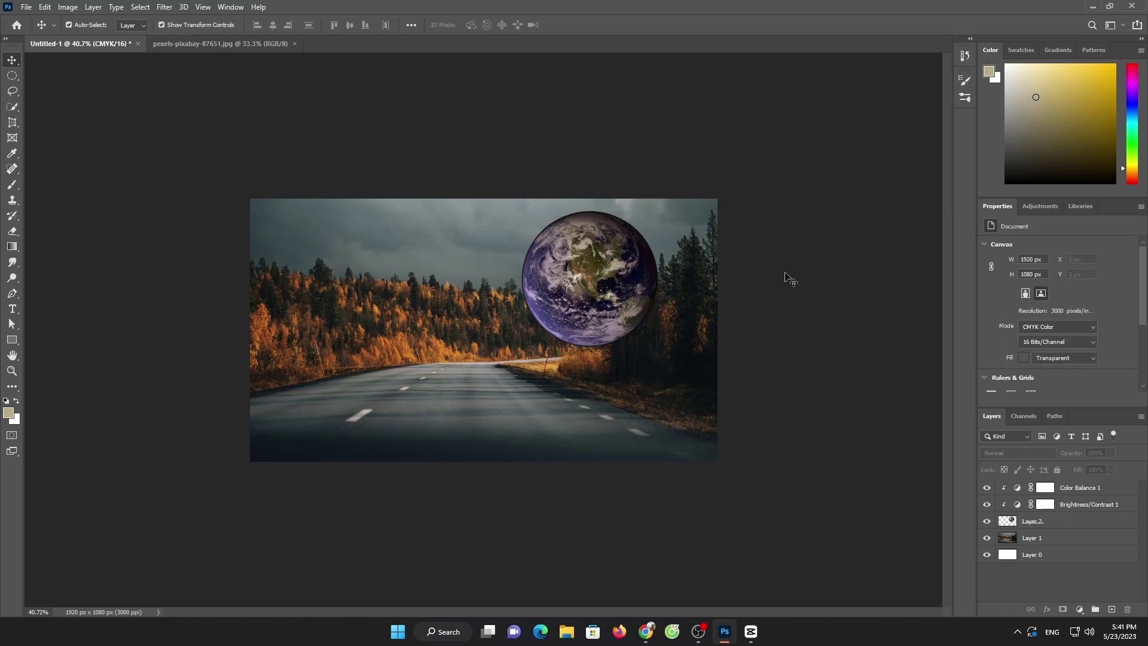
{"action": "mouse_move", "coordinate": [620, 277]}
{"action": "left_mouse_down"}
{"action": "mouse_move", "coordinate": [561, 281]}
{"action": "mouse_move", "coordinate": [565, 294]}
{"action": "left_mouse_up"}
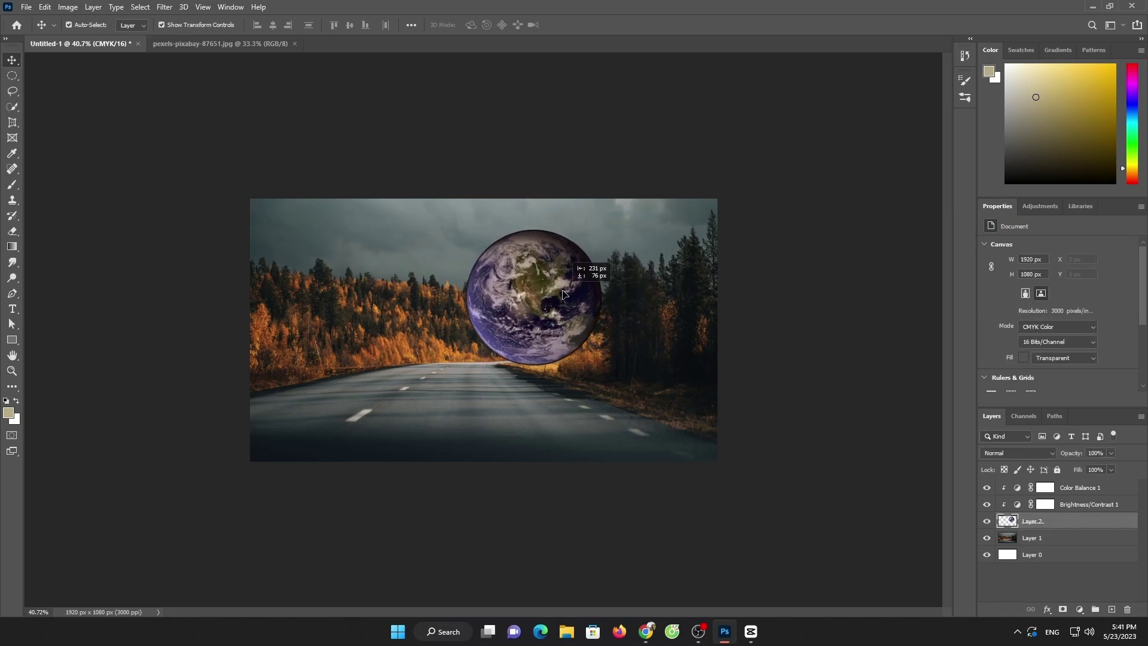
{"action": "left_click", "coordinate": [1045, 487]}
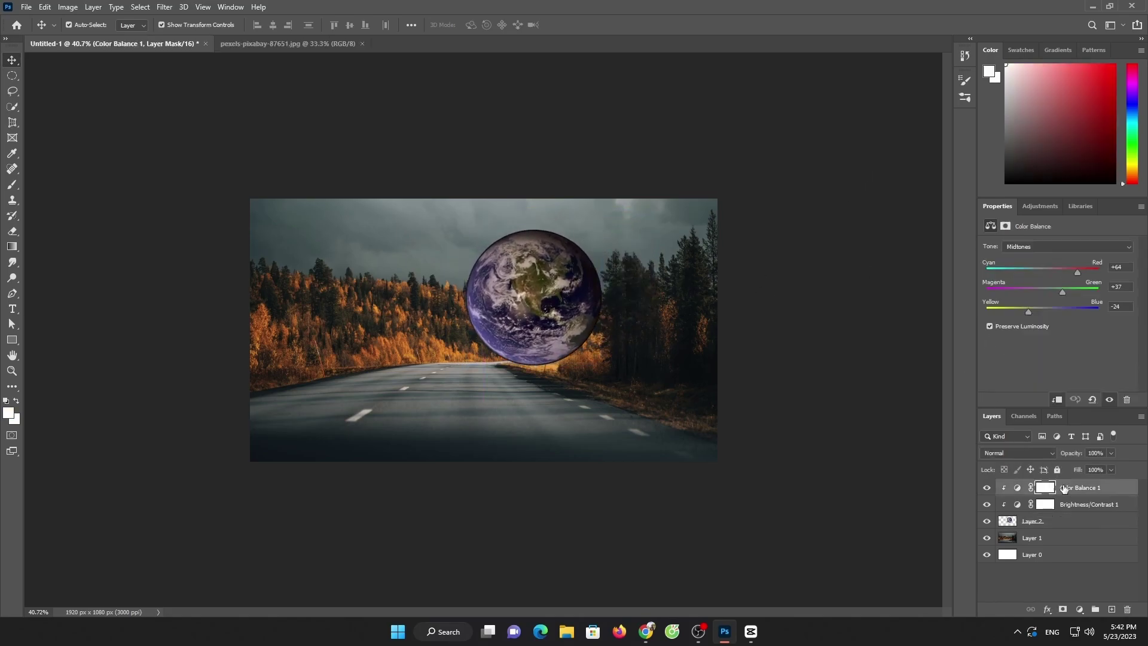
{"action": "left_click", "coordinate": [1111, 609]}
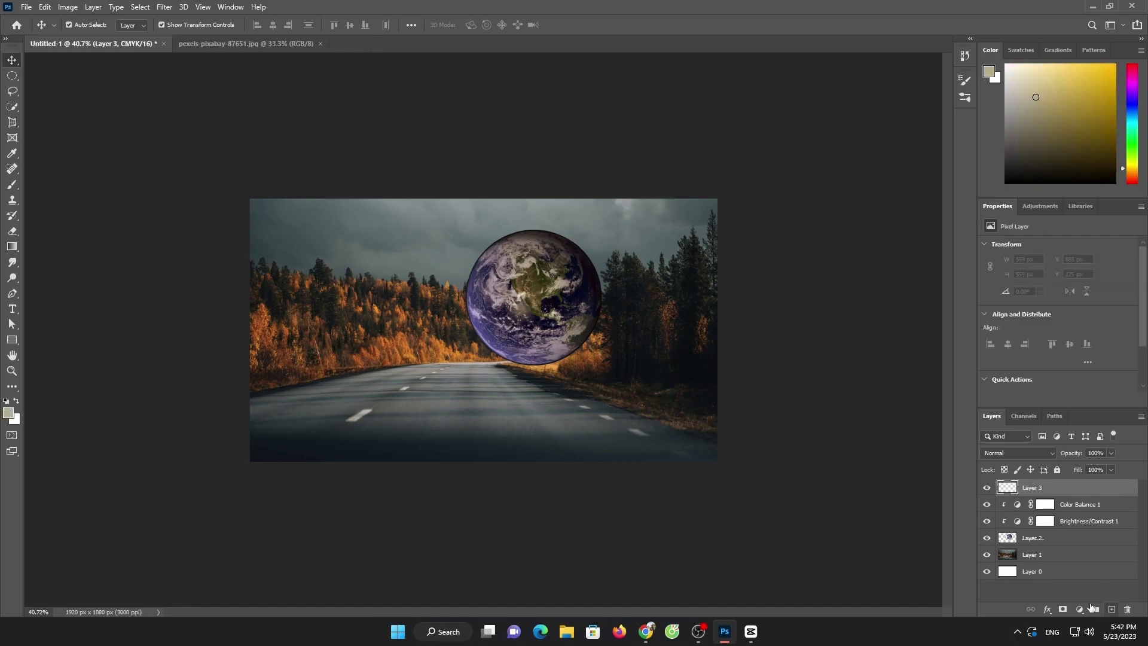
Step: Sample an orange from the forest and paint a soft orange blob on Layer 3
{"action": "left_click", "coordinate": [9, 412]}
{"action": "left_click", "coordinate": [458, 359]}
{"action": "left_click", "coordinate": [965, 74]}
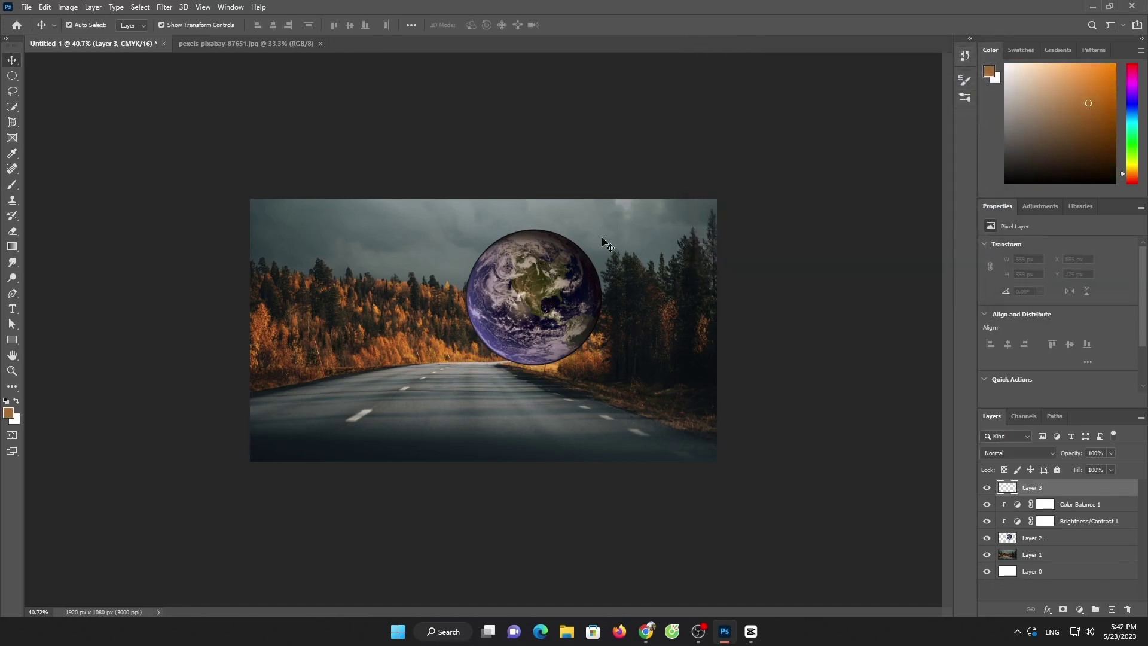
{"action": "key", "text": "v"}
{"action": "left_click", "coordinate": [662, 234]}
{"action": "left_click", "coordinate": [12, 185]}
{"action": "key", "text": "alt+period"}
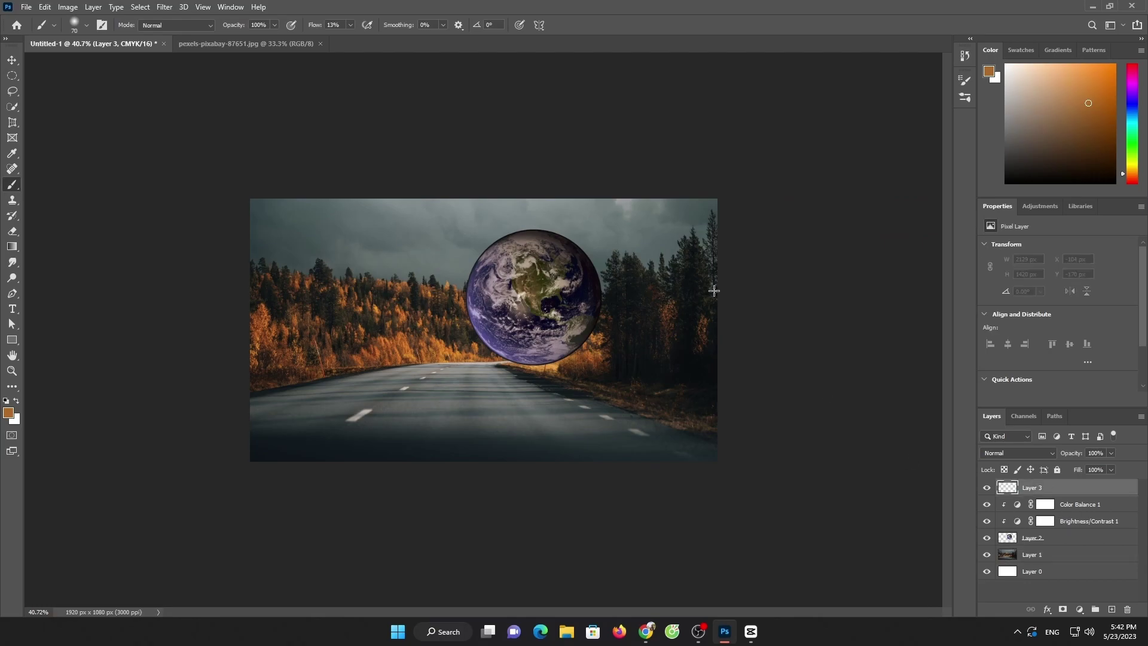
{"action": "left_click_drag", "start_coordinate": [673, 246], "coordinate": [669, 237]}
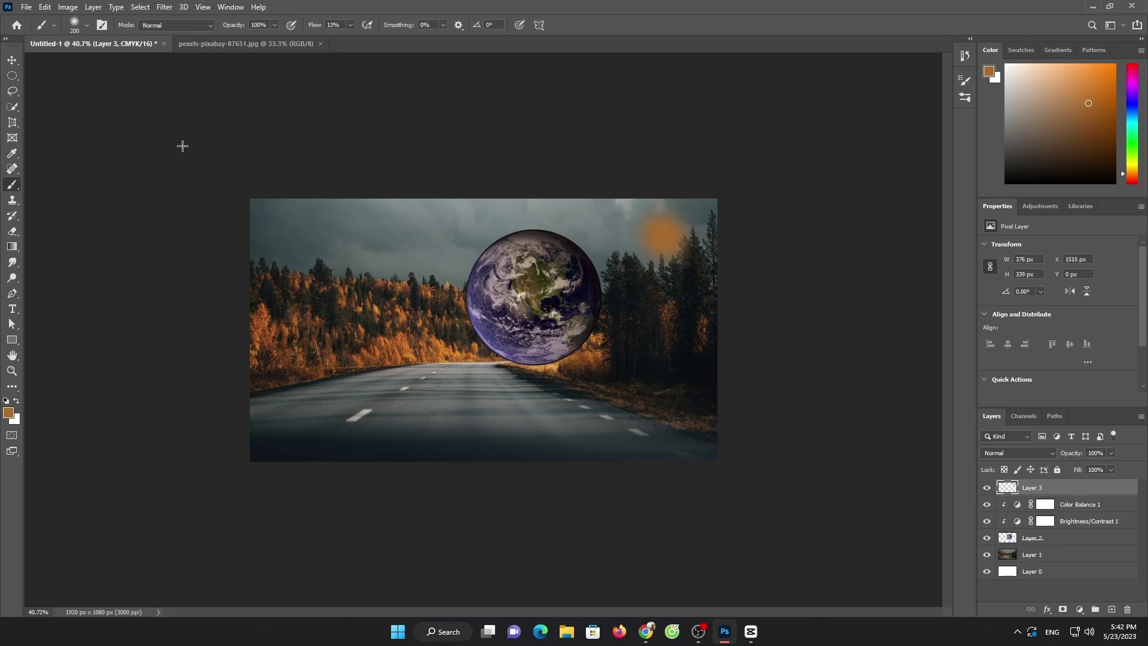
Step: Scale, rotate and stretch the orange blob into a tilted wash over the upper-right sky
{"action": "key", "text": "ctrl+t"}
{"action": "left_click_drag", "start_coordinate": [607, 302], "coordinate": [454, 430]}
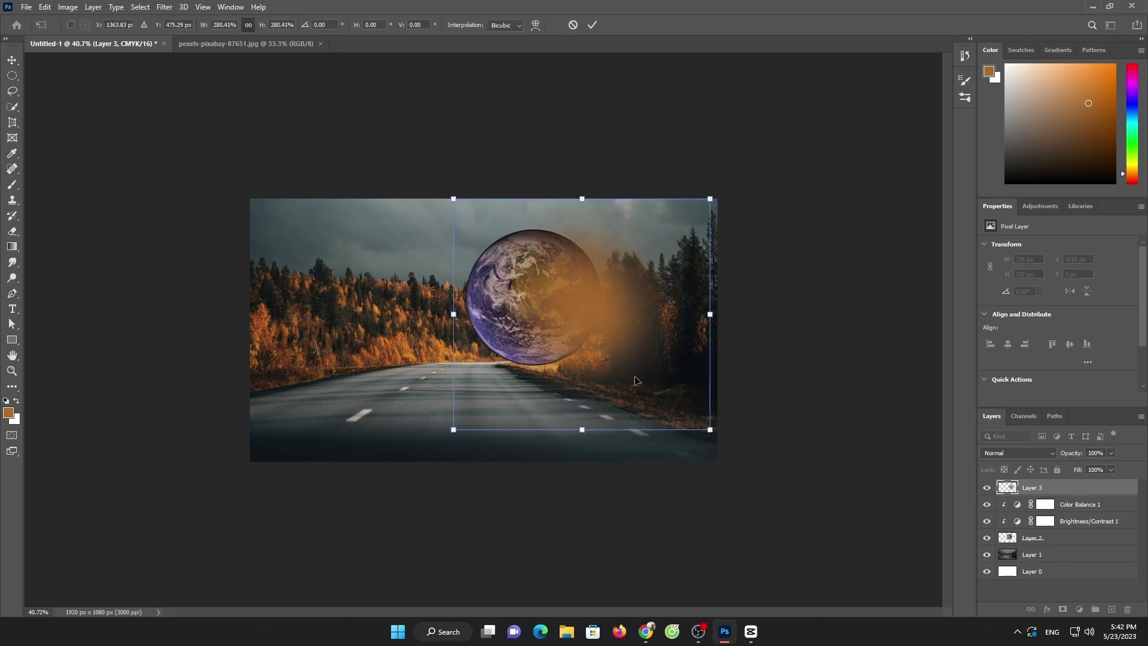
{"action": "left_click_drag", "start_coordinate": [670, 324], "coordinate": [739, 240]}
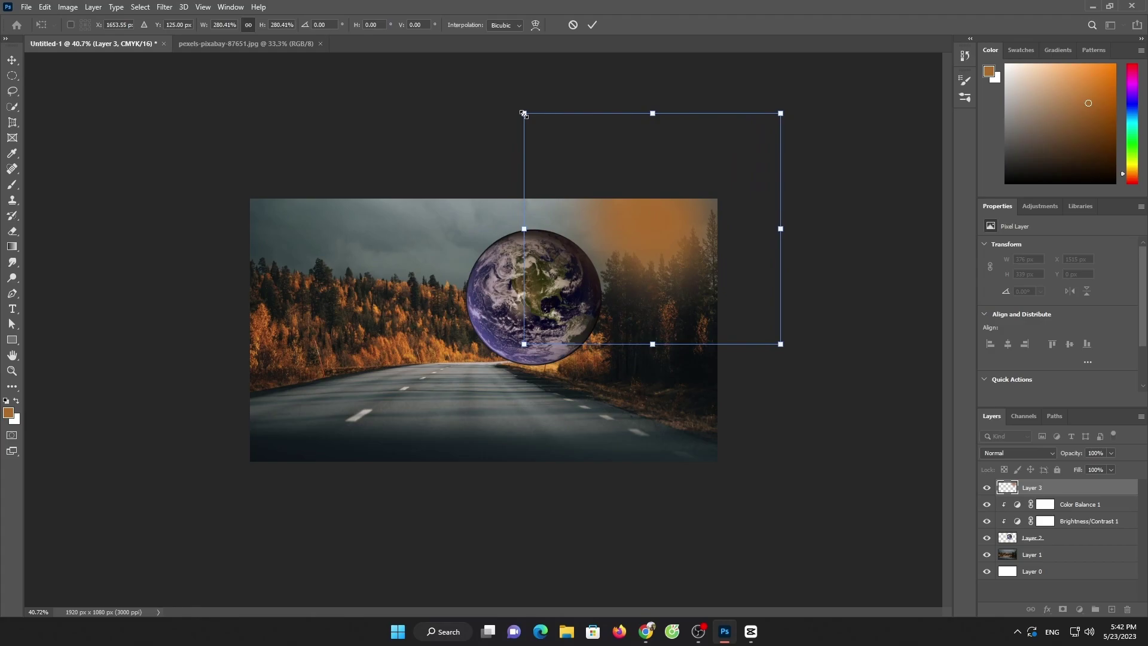
{"action": "left_click_drag", "start_coordinate": [523, 113], "coordinate": [617, 261]}
{"action": "left_click_drag", "start_coordinate": [693, 299], "coordinate": [656, 217]}
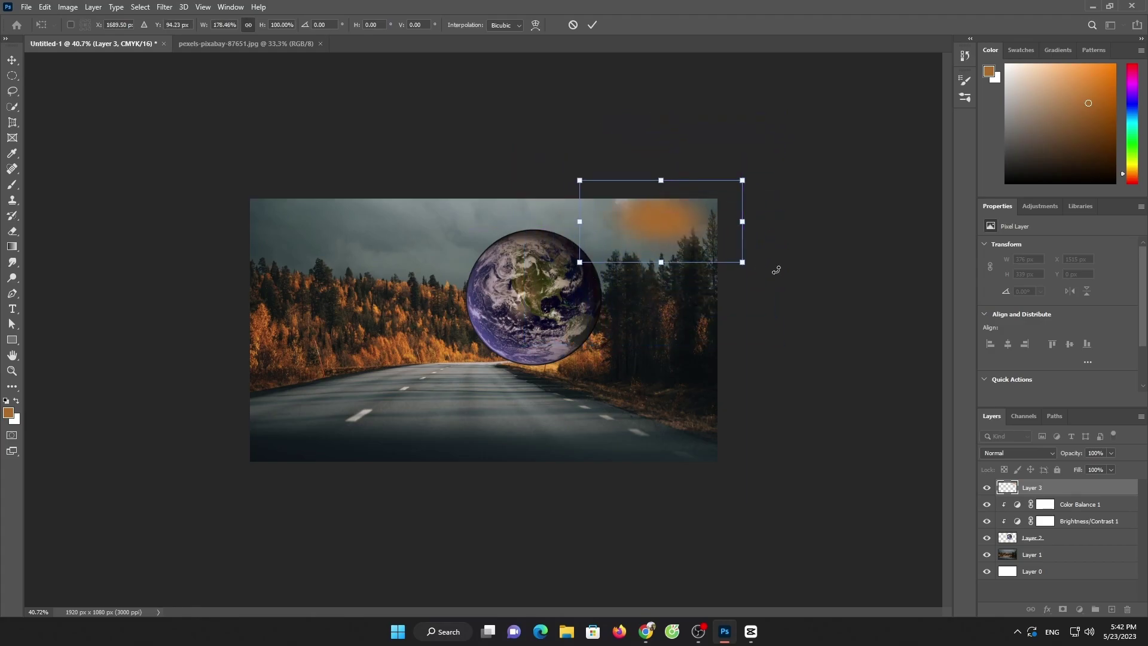
{"action": "mouse_move", "coordinate": [776, 269]}
{"action": "left_mouse_down"}
{"action": "mouse_move", "coordinate": [769, 207]}
{"action": "mouse_move", "coordinate": [398, 338]}
{"action": "left_mouse_up"}
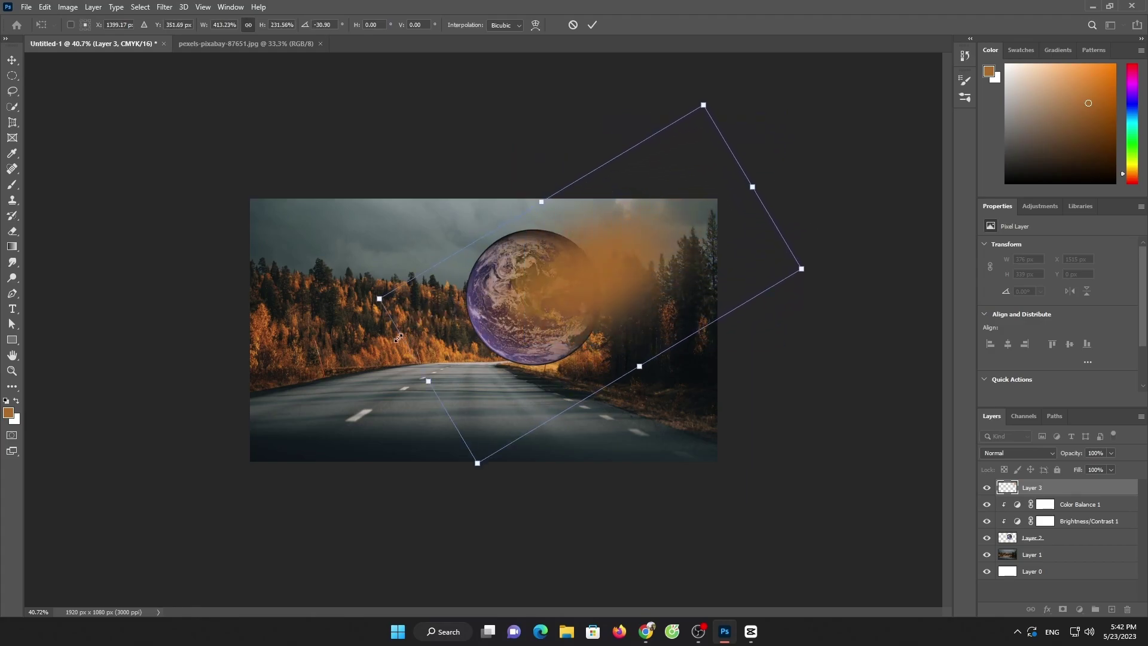
{"action": "left_click_drag", "start_coordinate": [556, 304], "coordinate": [642, 203]}
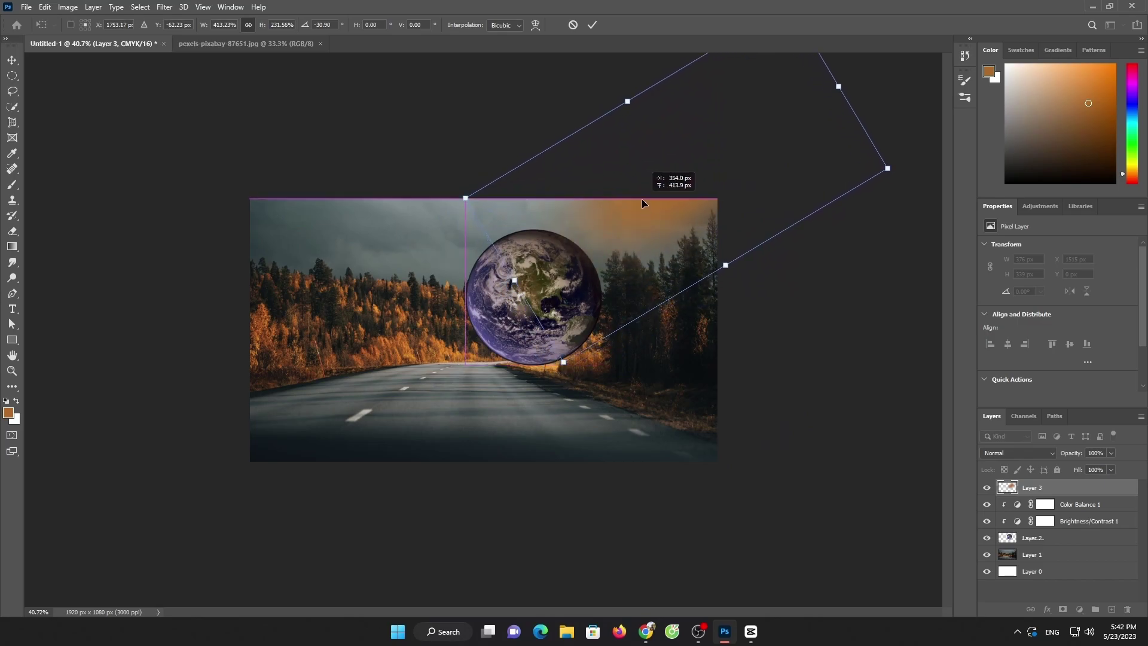
{"action": "left_click", "coordinate": [592, 25]}
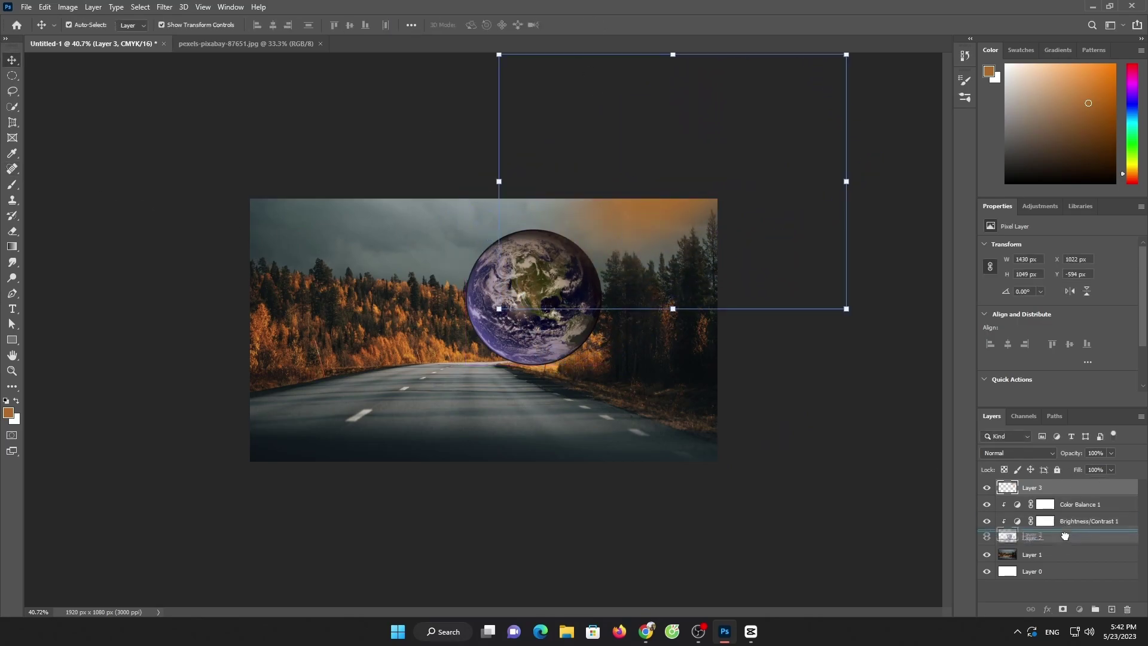
Step: Move the orange layer beneath the Earth layer and paint a faint stroke across the sky
{"action": "left_click_drag", "start_coordinate": [1108, 484], "coordinate": [1052, 546]}
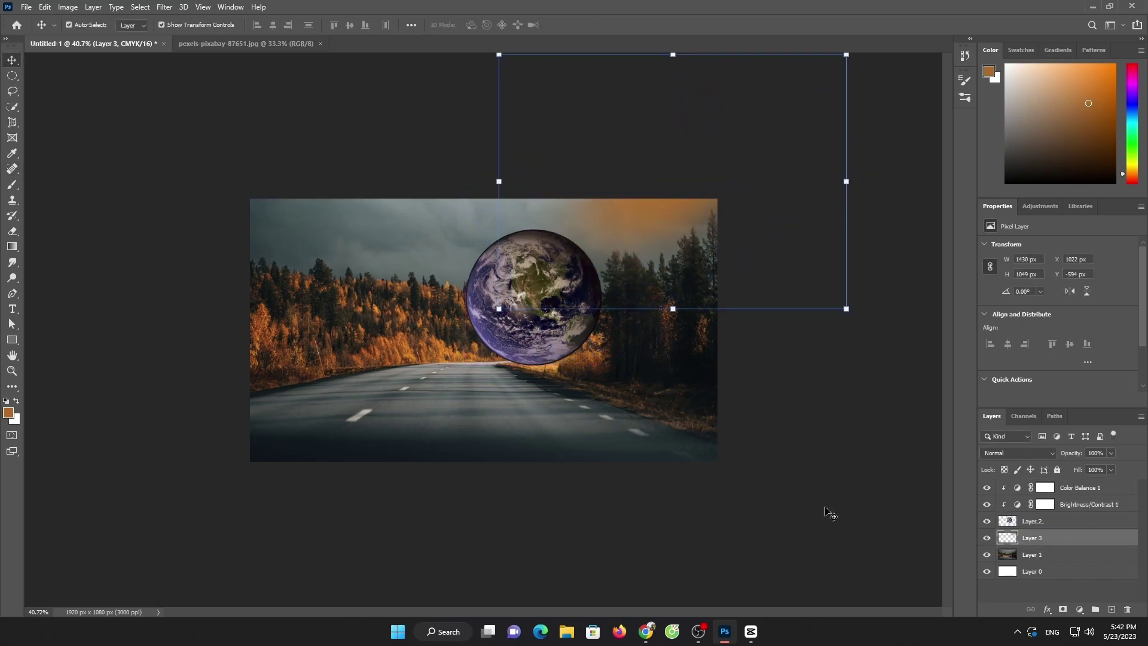
{"action": "left_click", "coordinate": [12, 185]}
{"action": "left_click_drag", "start_coordinate": [598, 221], "coordinate": [458, 223]}
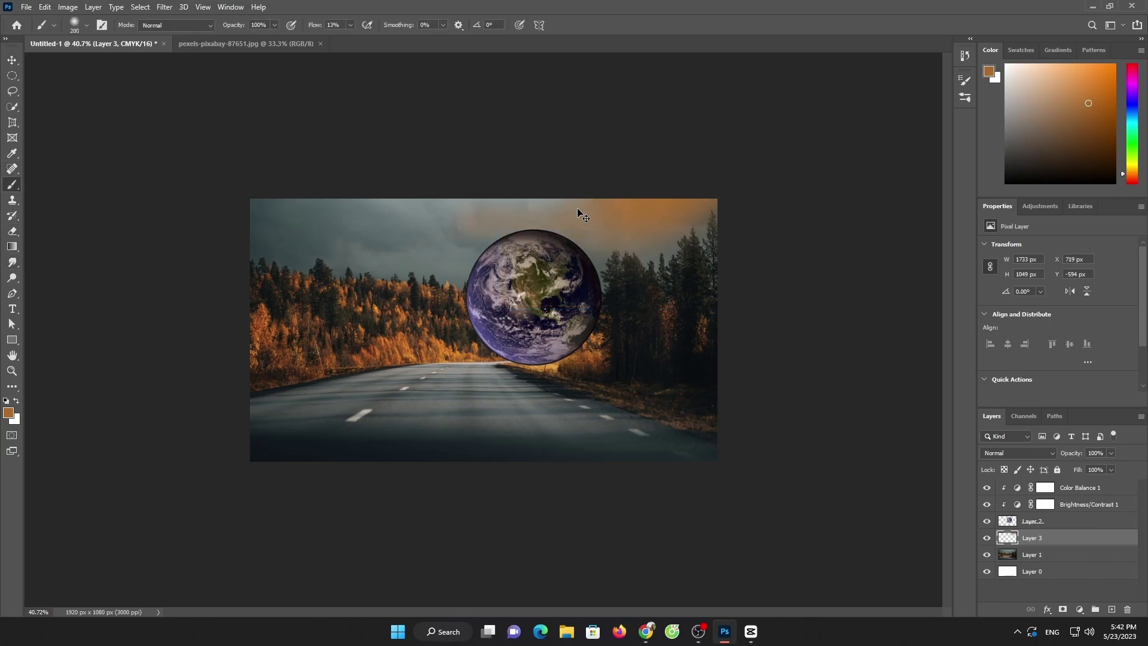
Step: Undo the stroke and repaint a faint orange glow across the sky at 4% brush flow
{"action": "key", "text": "ctrl+z"}
{"action": "key", "text": "ctrl+s"}
{"action": "left_click", "coordinate": [815, 131]}
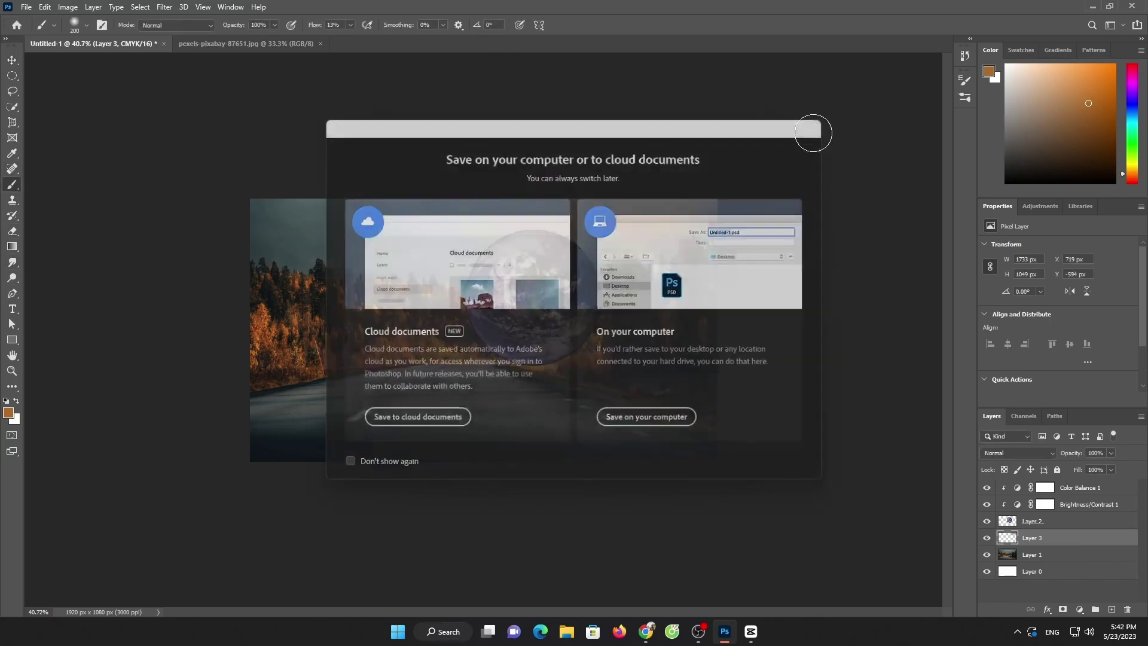
{"action": "left_click", "coordinate": [351, 25]}
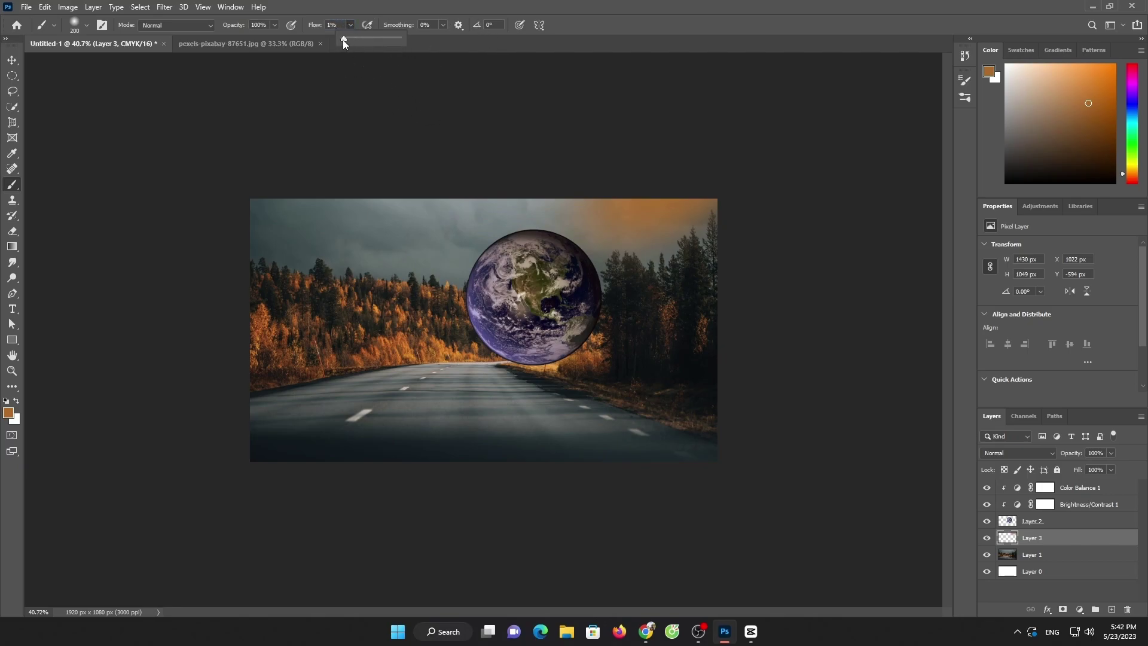
{"action": "mouse_move", "coordinate": [542, 187]}
{"action": "left_mouse_down"}
{"action": "mouse_move", "coordinate": [246, 266]}
{"action": "mouse_move", "coordinate": [476, 271]}
{"action": "mouse_move", "coordinate": [423, 208]}
{"action": "mouse_move", "coordinate": [517, 371]}
{"action": "left_mouse_up"}
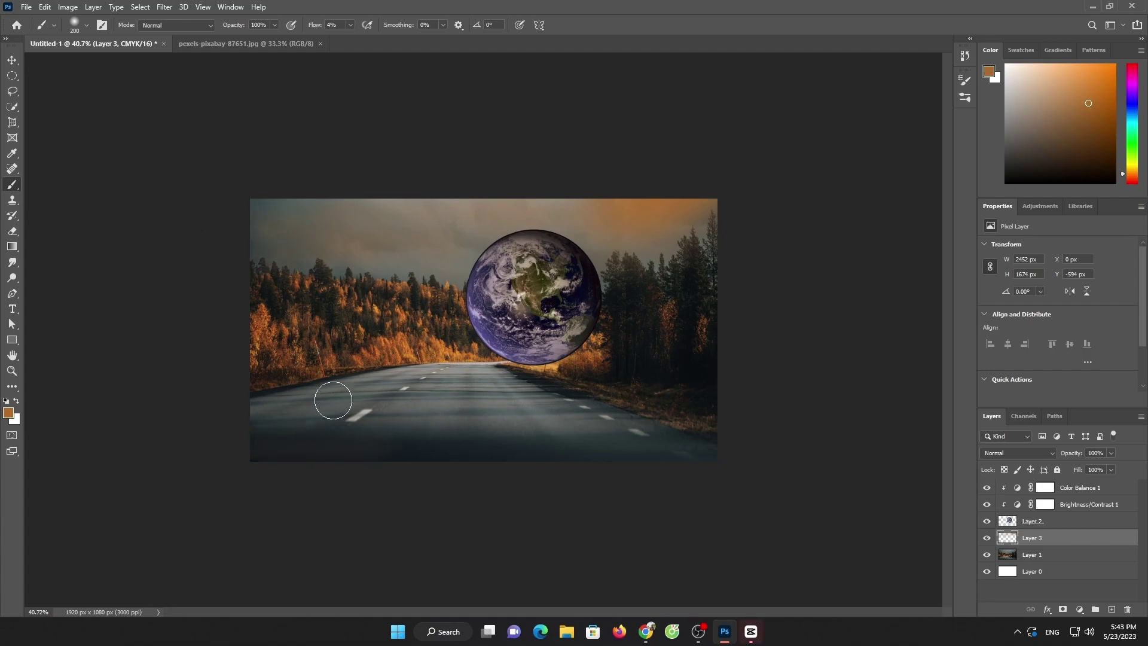
Step: Release the glow layer's clipping mask, move it to the top, and set it to Color Dodge
{"action": "left_click_drag", "start_coordinate": [1054, 544], "coordinate": [1011, 505]}
{"action": "right_click", "coordinate": [1058, 524]}
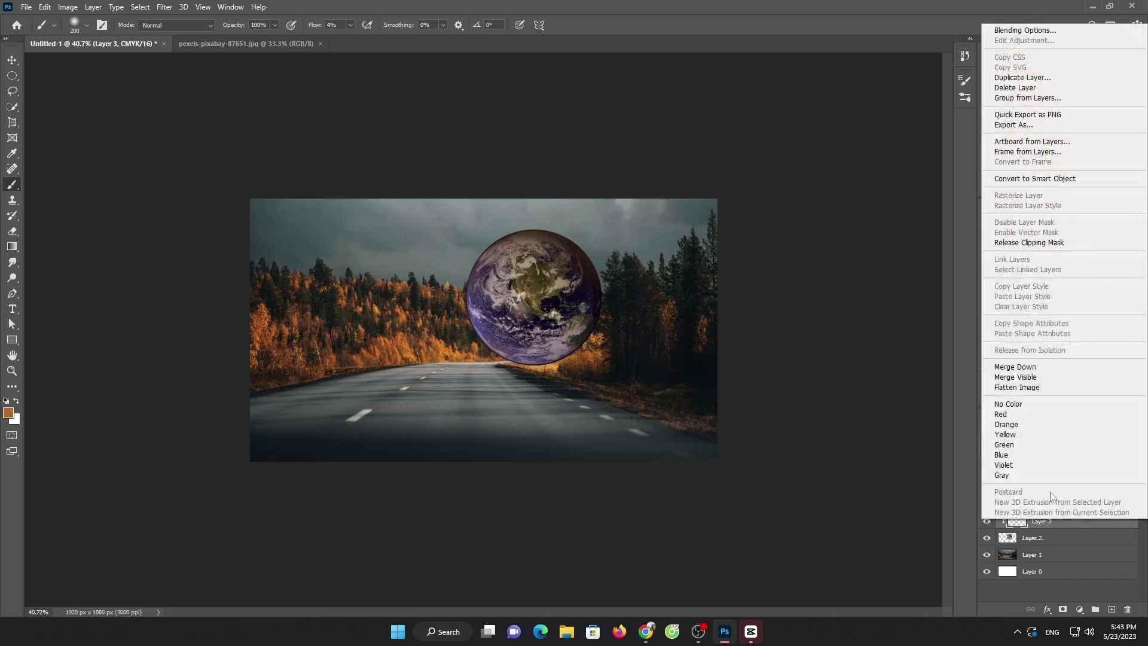
{"action": "left_click", "coordinate": [1029, 242]}
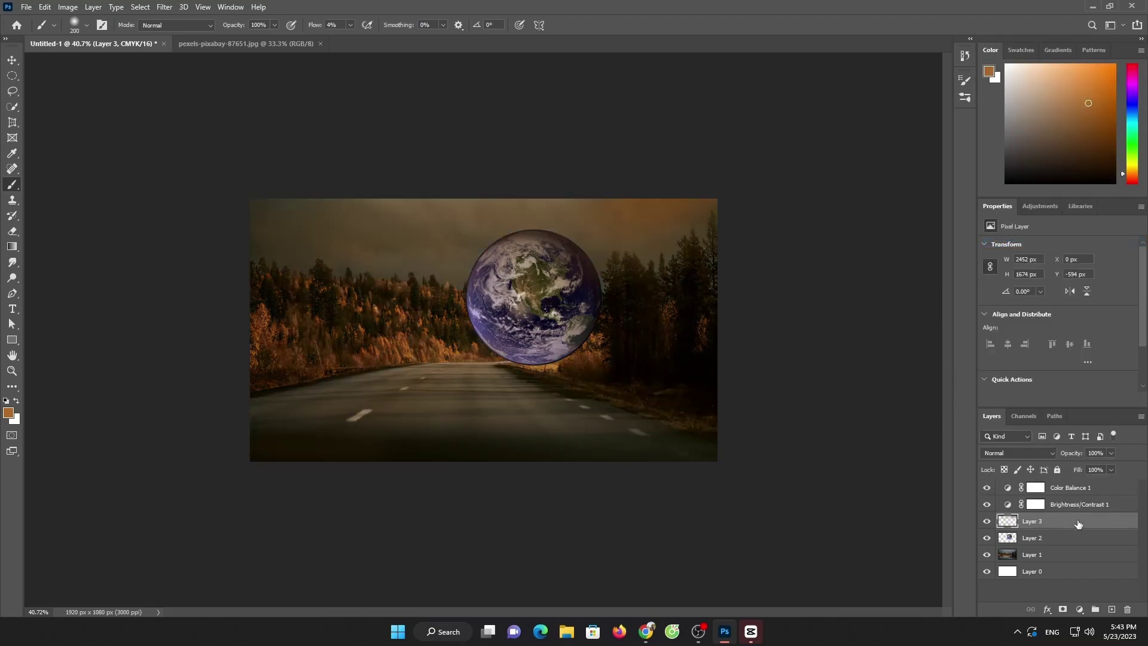
{"action": "left_click_drag", "start_coordinate": [1079, 520], "coordinate": [1071, 487]}
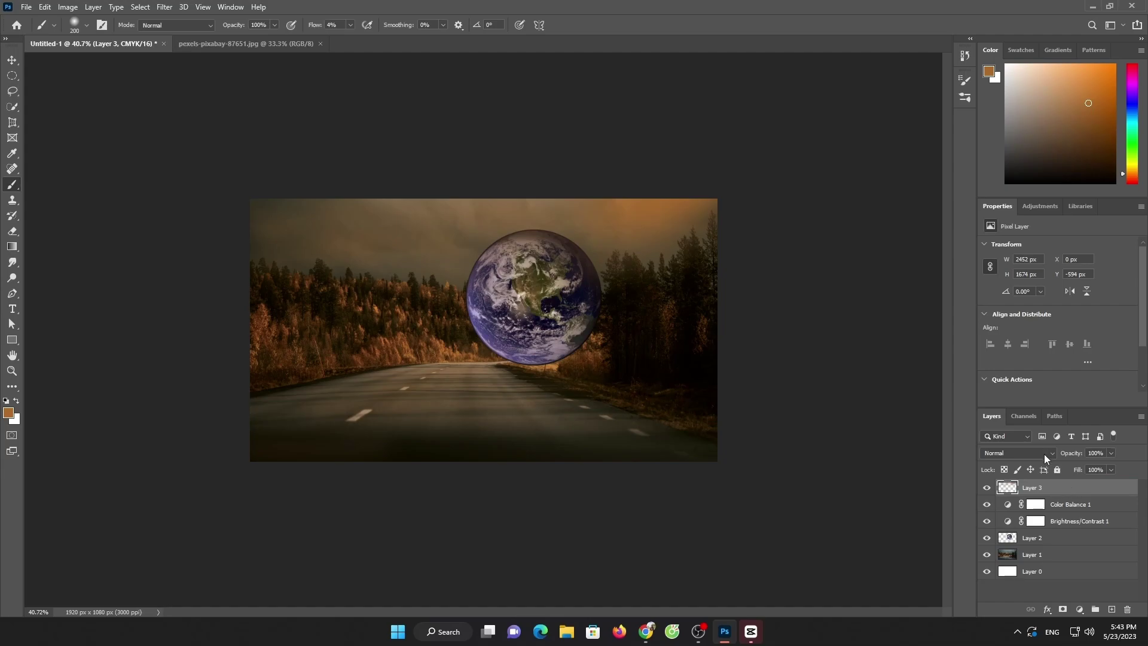
{"action": "left_click", "coordinate": [1044, 454]}
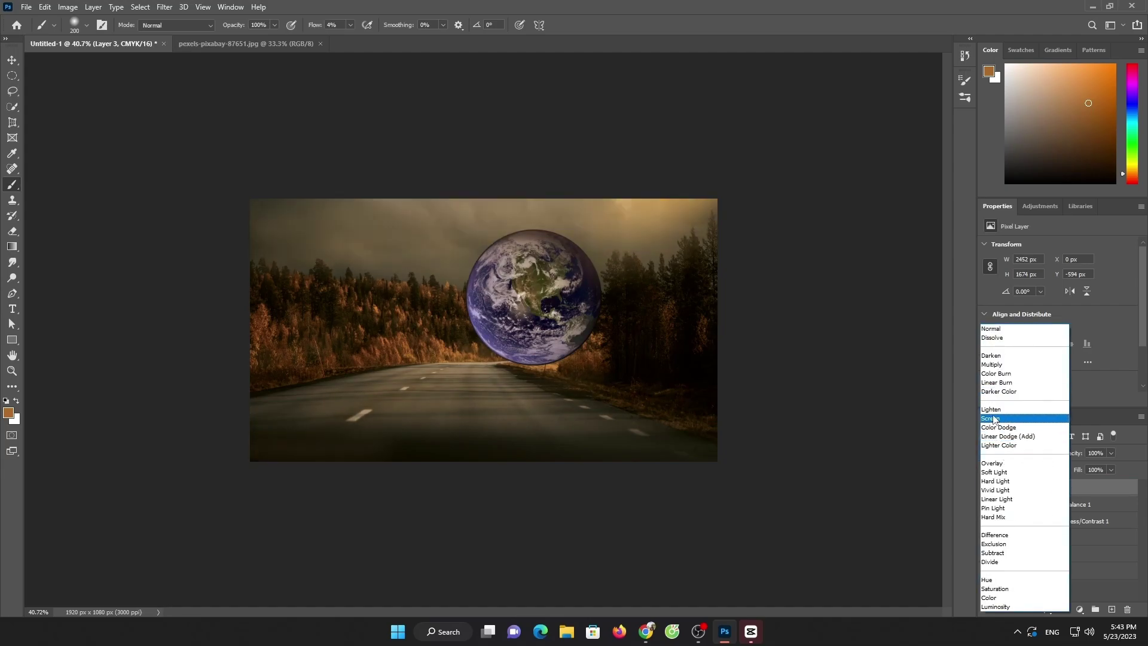
{"action": "left_click", "coordinate": [998, 427]}
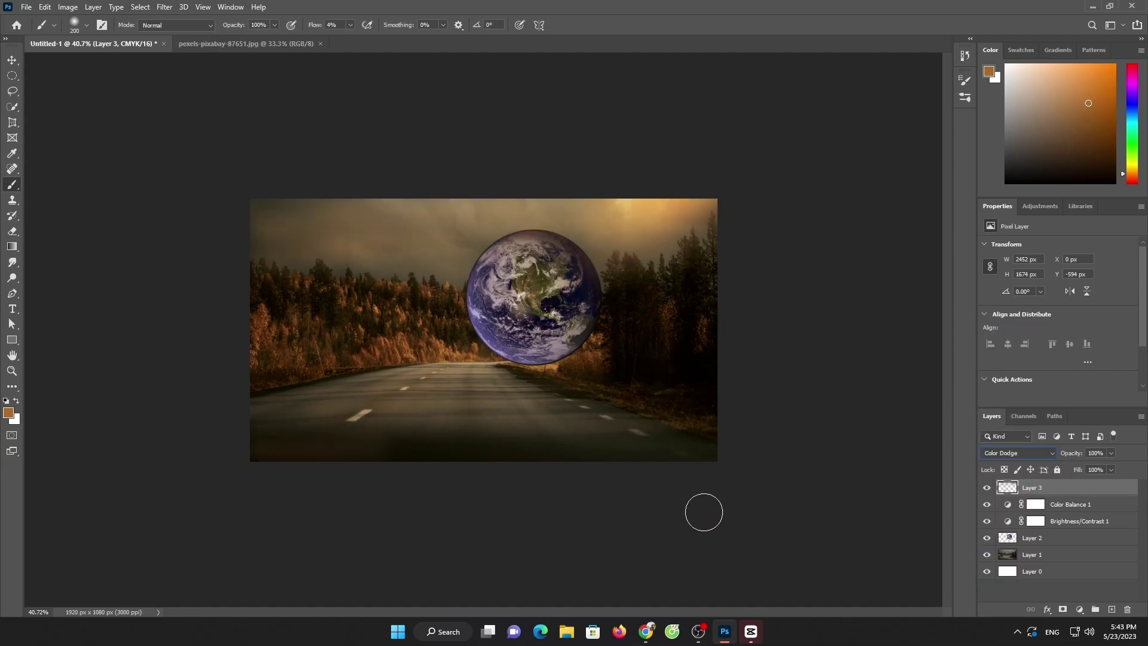
Step: Open the light-beam image 360_F_251032040…jpg from Downloads, then return to Untitled-1
{"action": "left_click", "coordinate": [192, 43]}
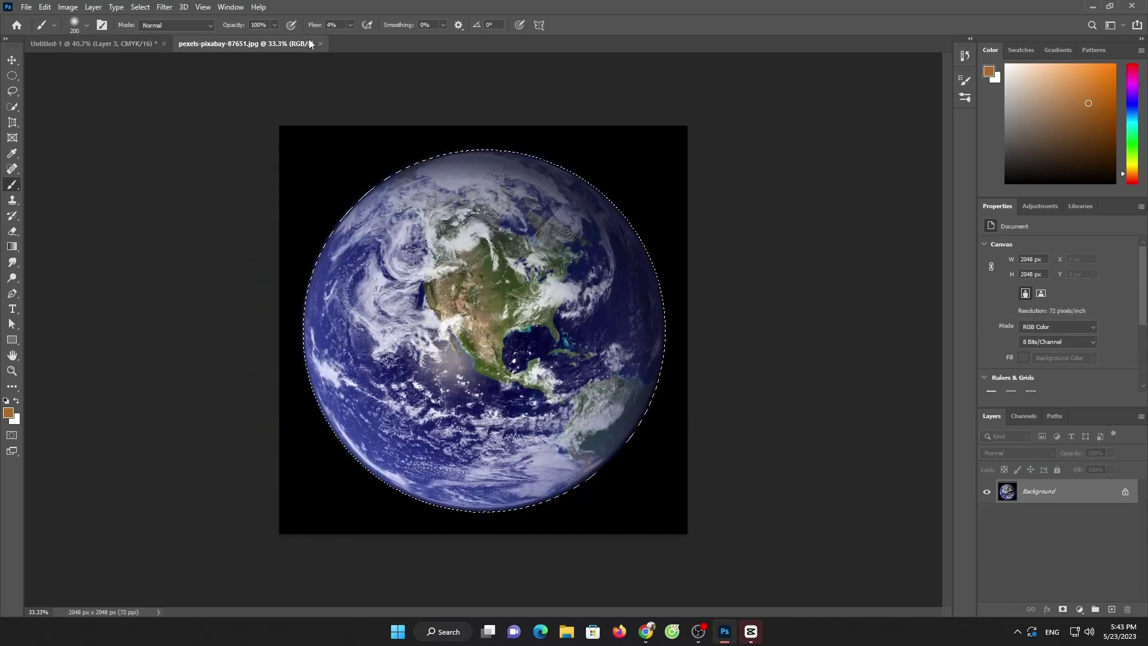
{"action": "key", "text": "ctrl+Tab"}
{"action": "left_click", "coordinate": [26, 7]}
{"action": "left_click", "coordinate": [41, 32]}
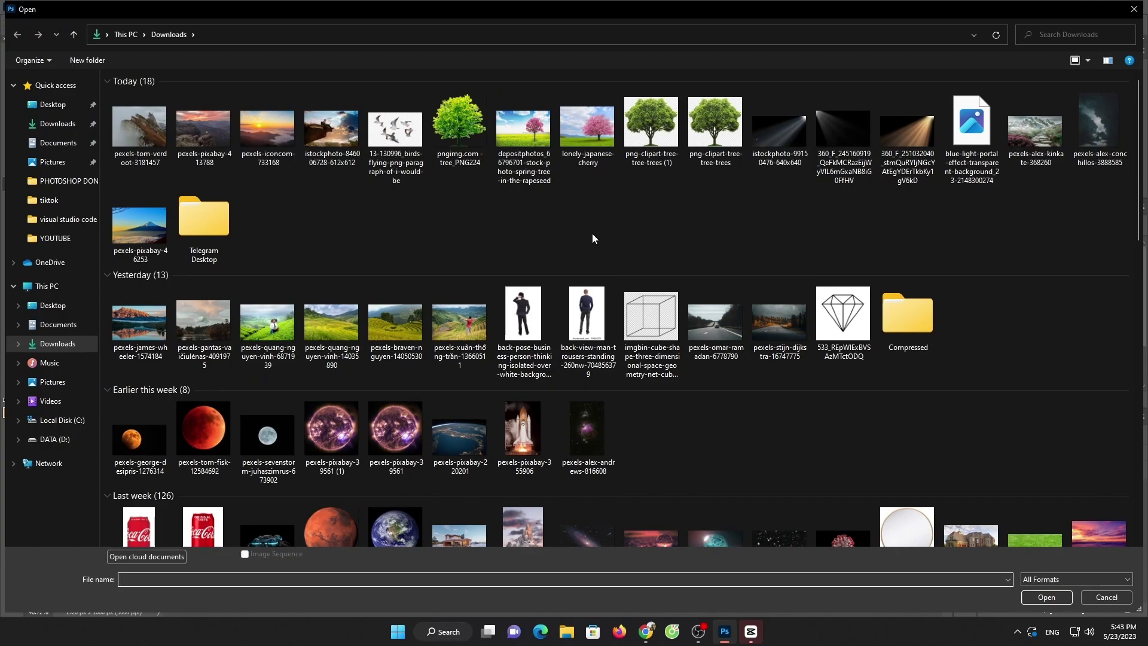
{"action": "scroll", "coordinate": [651, 227], "scroll_direction": "down", "scroll_amount": 5}
{"action": "scroll", "coordinate": [651, 227], "scroll_direction": "up", "scroll_amount": 5}
{"action": "double_click", "coordinate": [907, 135]}
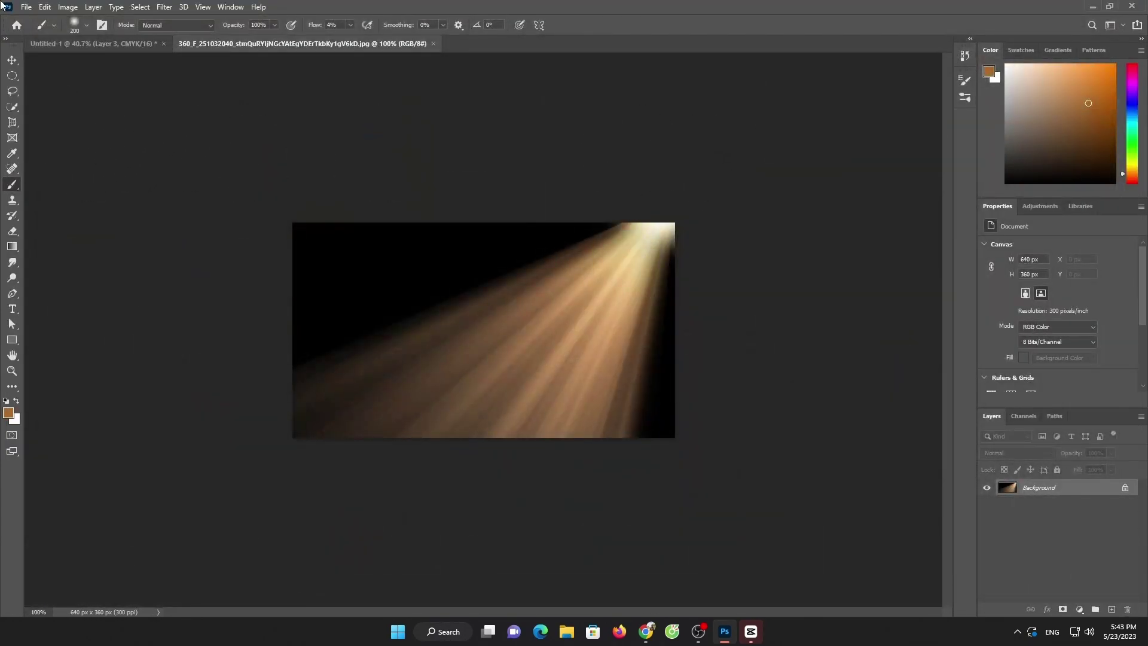
{"action": "left_click", "coordinate": [71, 45]}
Step: Lasso an irregular patch on the Earth's lower left on Layer 2 and delete it
{"action": "left_click", "coordinate": [1039, 538]}
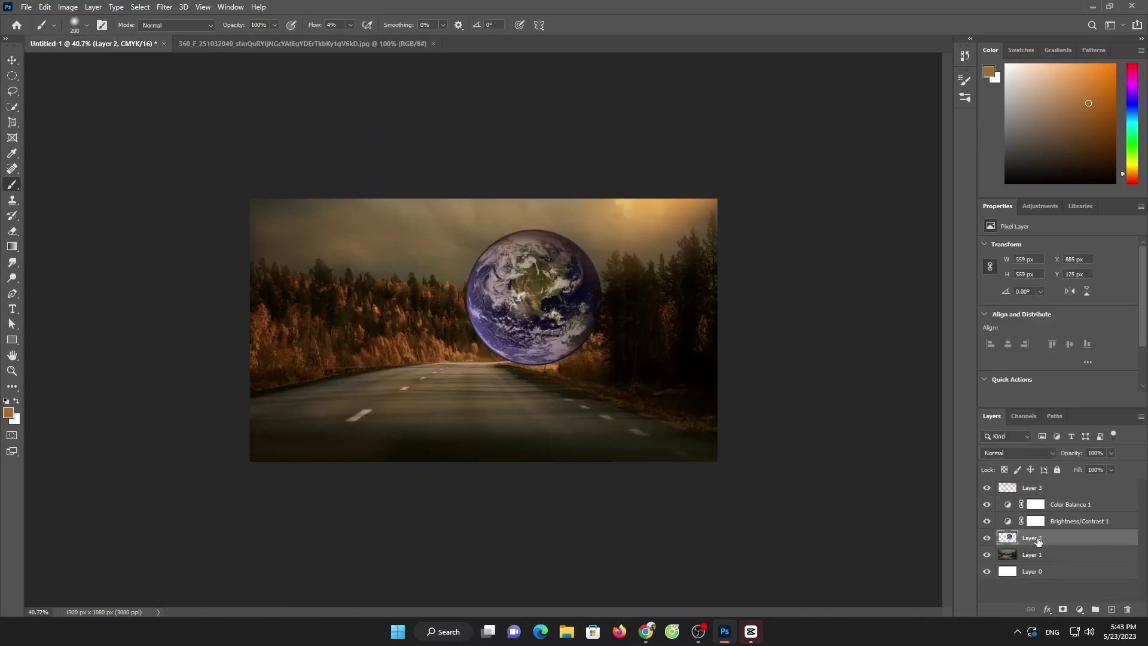
{"action": "left_click", "coordinate": [12, 93]}
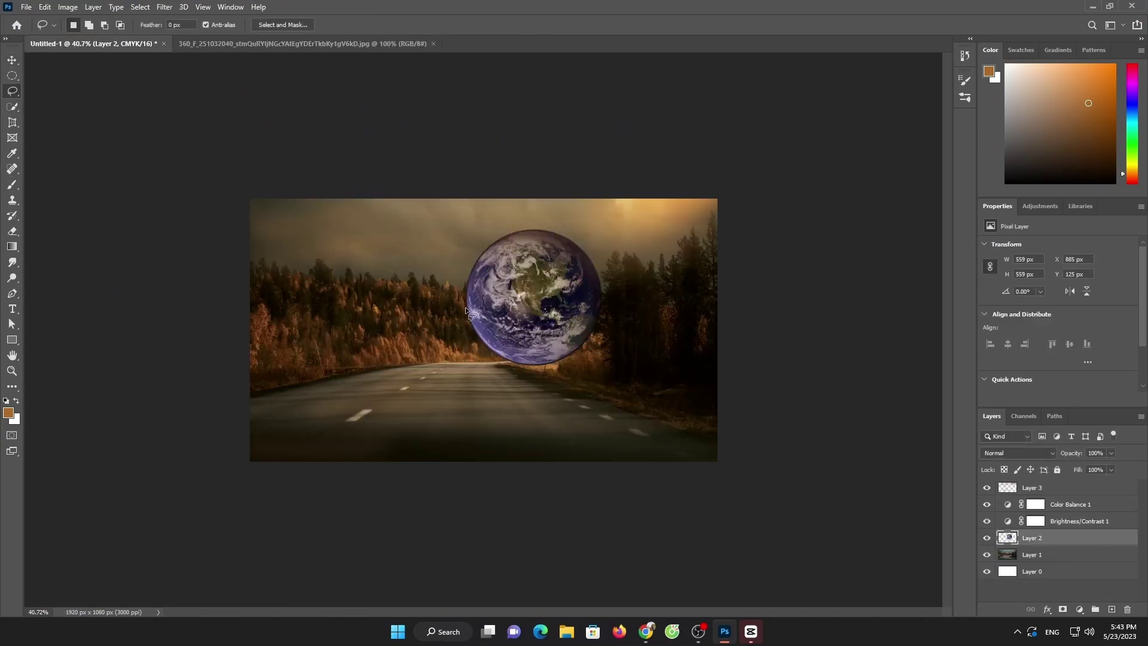
{"action": "scroll", "coordinate": [503, 333], "scroll_direction": "up", "scroll_amount": 5}
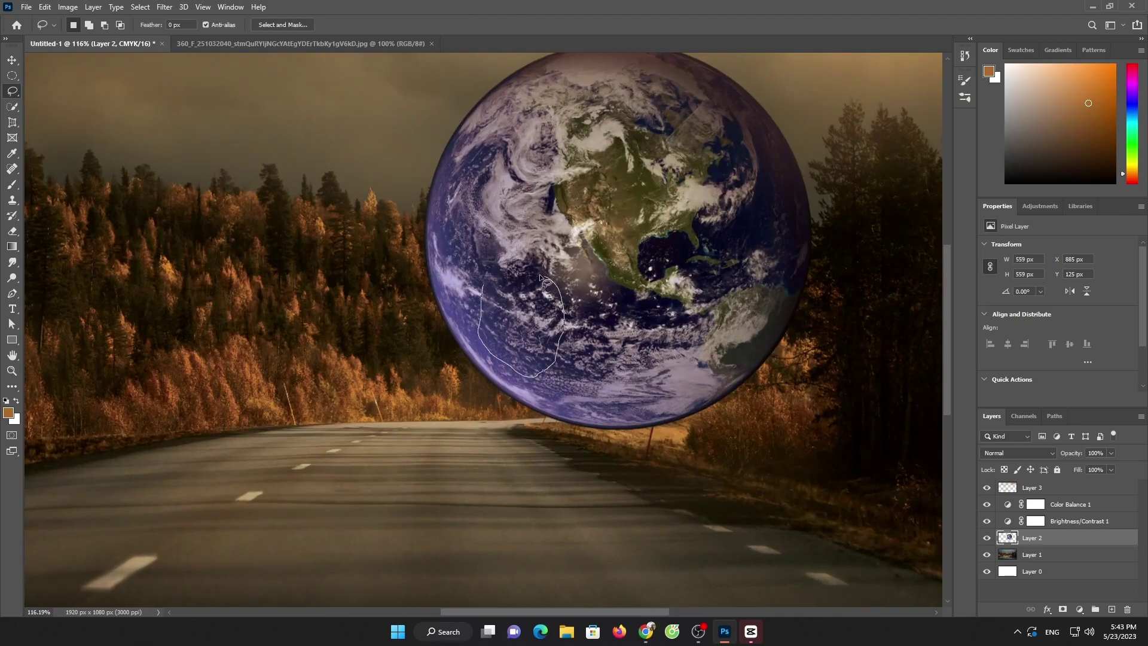
{"action": "left_click_drag", "start_coordinate": [488, 290], "coordinate": [395, 247]}
{"action": "key", "text": "v"}
{"action": "key", "text": "Delete"}
{"action": "key", "text": "ctrl+d"}
{"action": "scroll", "coordinate": [546, 287], "scroll_direction": "down", "scroll_amount": 2}
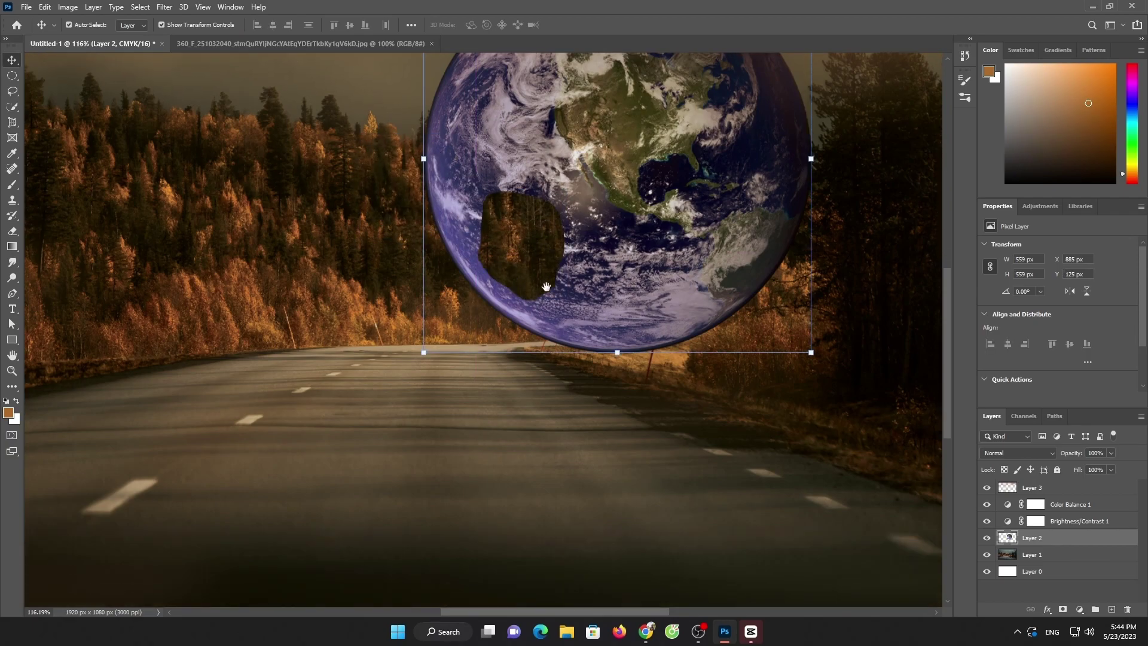
{"action": "scroll", "coordinate": [553, 289], "scroll_direction": "down", "scroll_amount": 3}
{"action": "scroll", "coordinate": [578, 321], "scroll_direction": "up", "scroll_amount": 1}
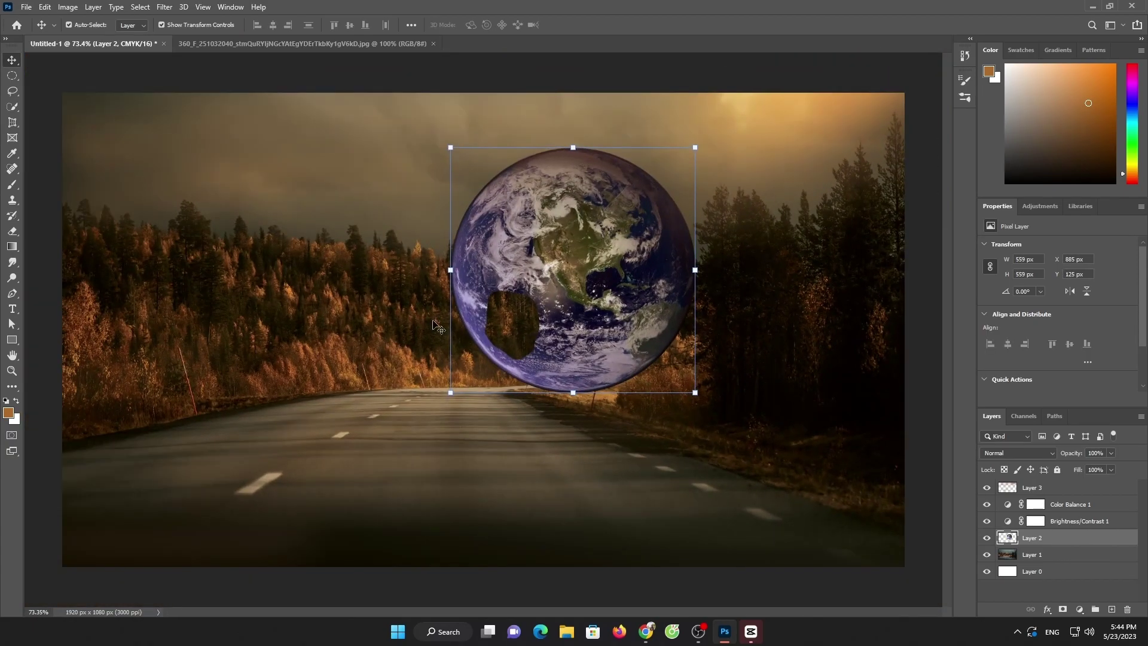
{"action": "left_click", "coordinate": [7, 109]}
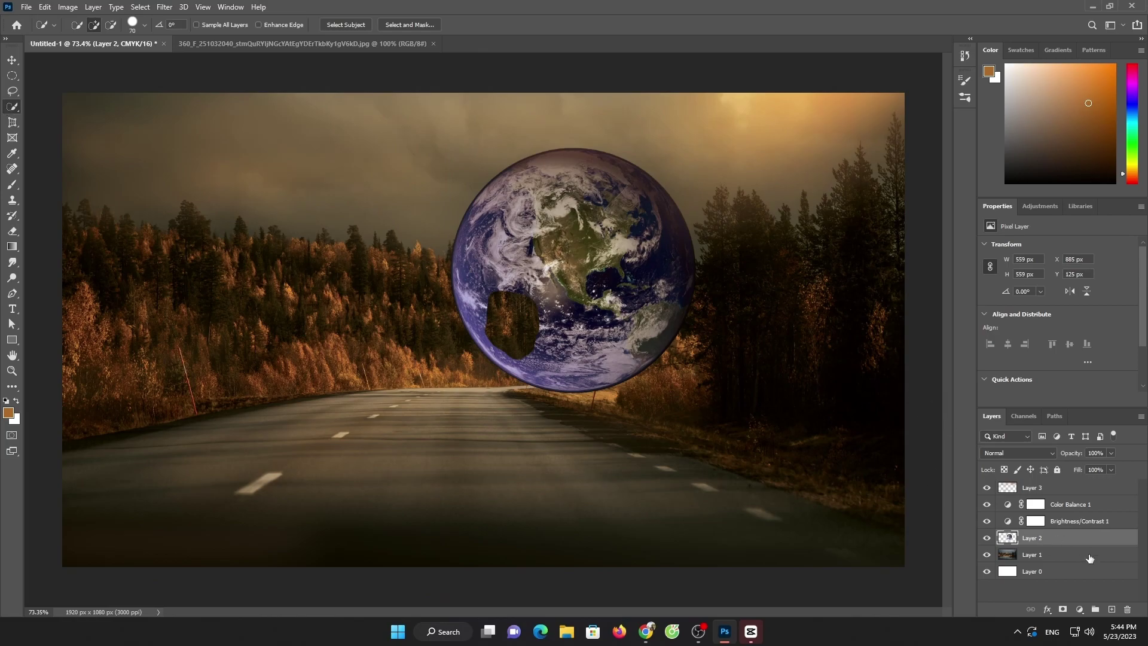
Step: Add Layer 4 beneath the Earth, lasso the hole, and clone-stamp texture into it
{"action": "left_click", "coordinate": [1112, 608]}
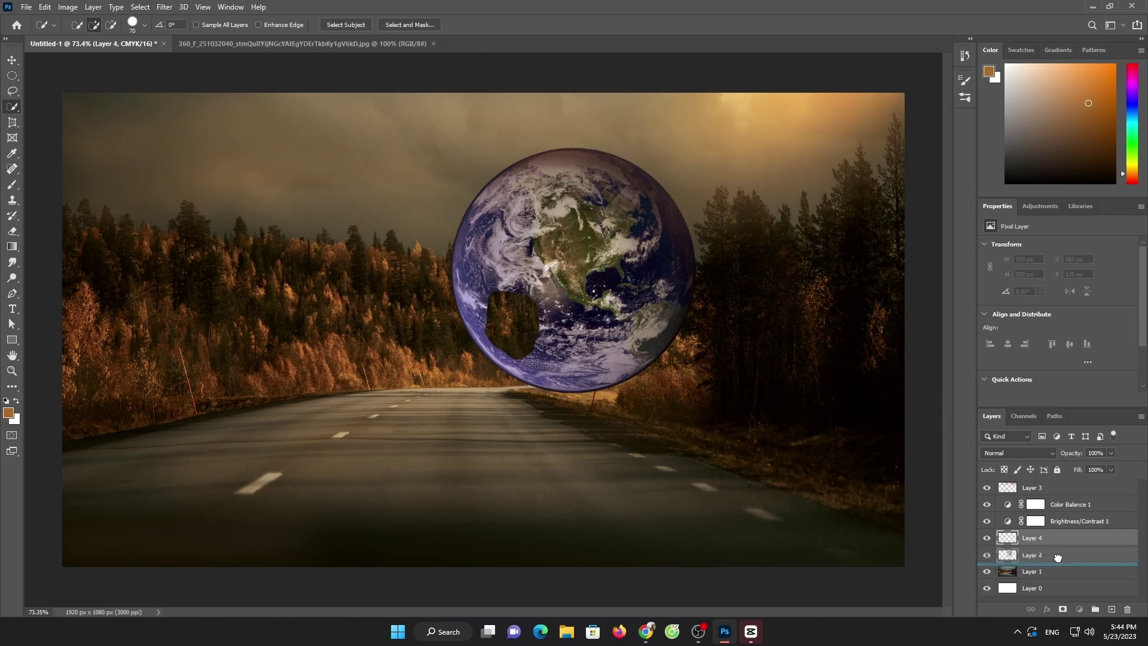
{"action": "left_click_drag", "start_coordinate": [1052, 537], "coordinate": [1053, 564]}
{"action": "left_click", "coordinate": [12, 91]}
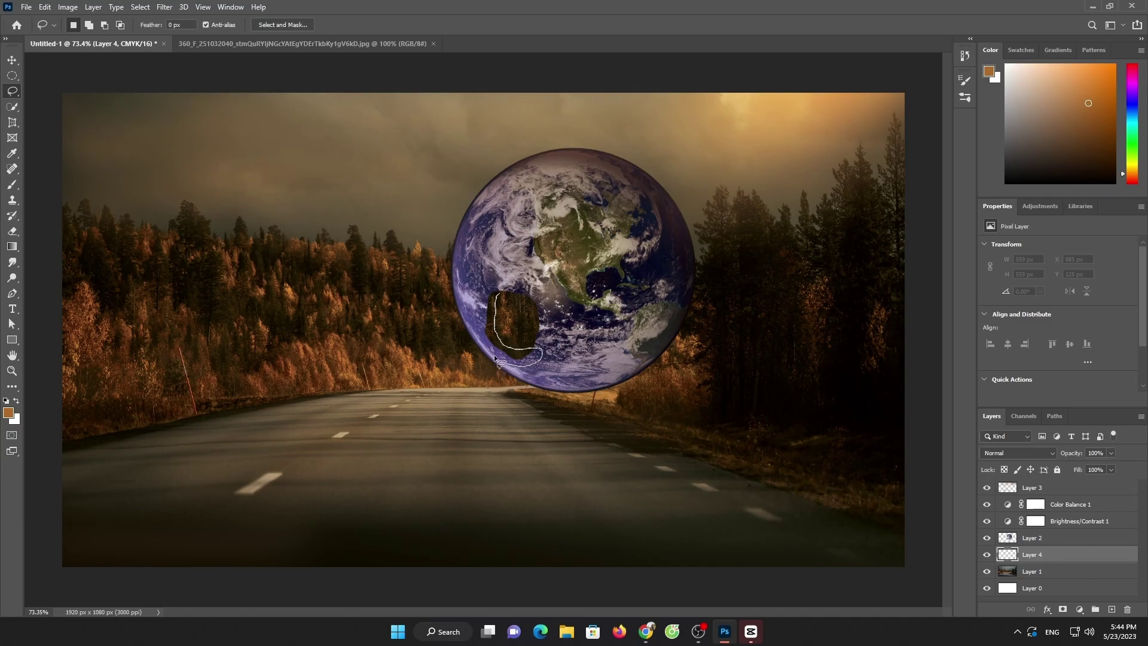
{"action": "left_click_drag", "start_coordinate": [477, 312], "coordinate": [500, 290]}
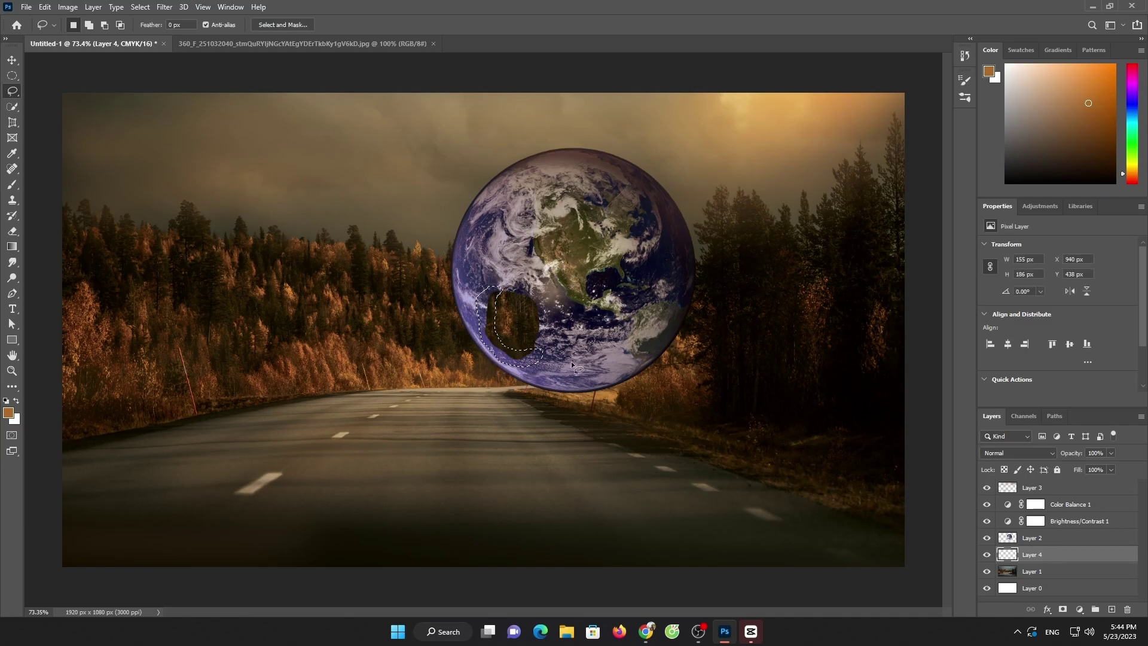
{"action": "key", "text": "alt+bracketright"}
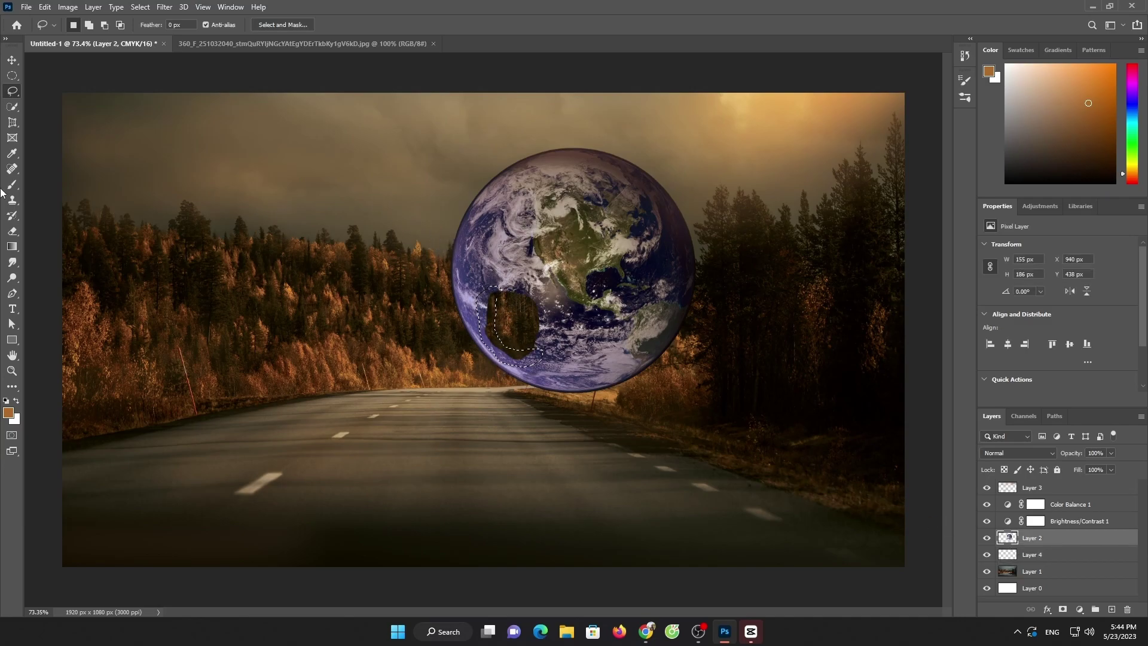
{"action": "key", "text": "s"}
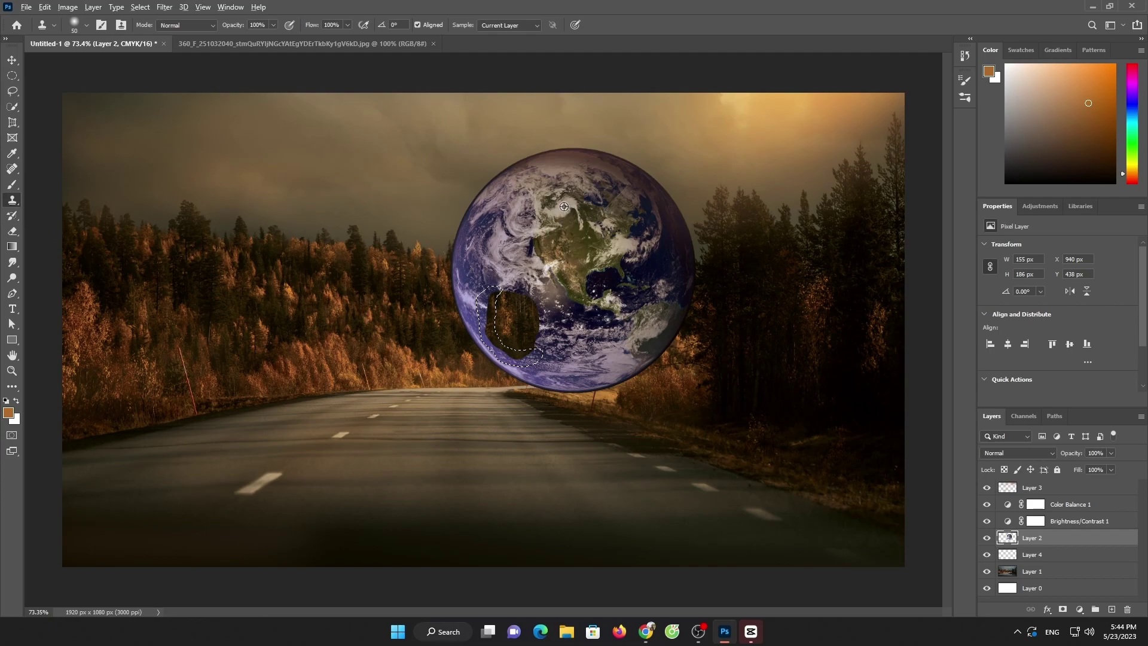
{"action": "left_click", "coordinate": [1009, 554]}
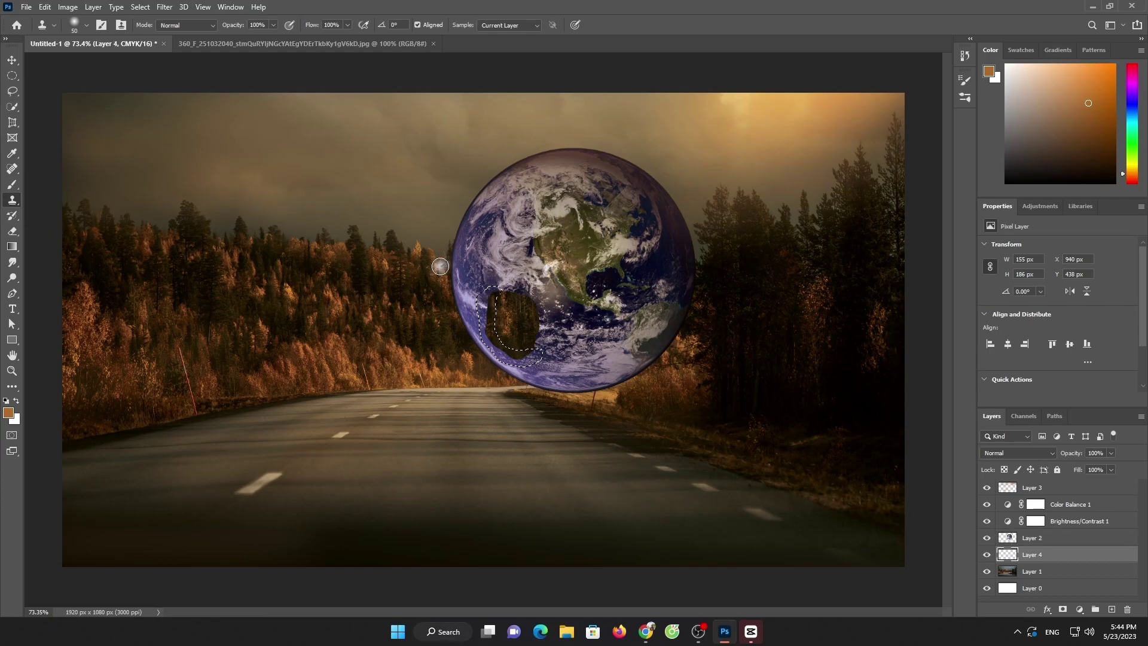
{"action": "mouse_move", "coordinate": [493, 299]}
{"action": "left_mouse_down"}
{"action": "mouse_move", "coordinate": [515, 351]}
{"action": "mouse_move", "coordinate": [503, 332]}
{"action": "left_mouse_up"}
{"action": "key", "text": "ctrl+d"}
Step: Darken the hole's fill with a clipped Brightness/Contrast adjustment of -4 and -17
{"action": "scroll", "coordinate": [758, 411], "scroll_direction": "down", "scroll_amount": 3}
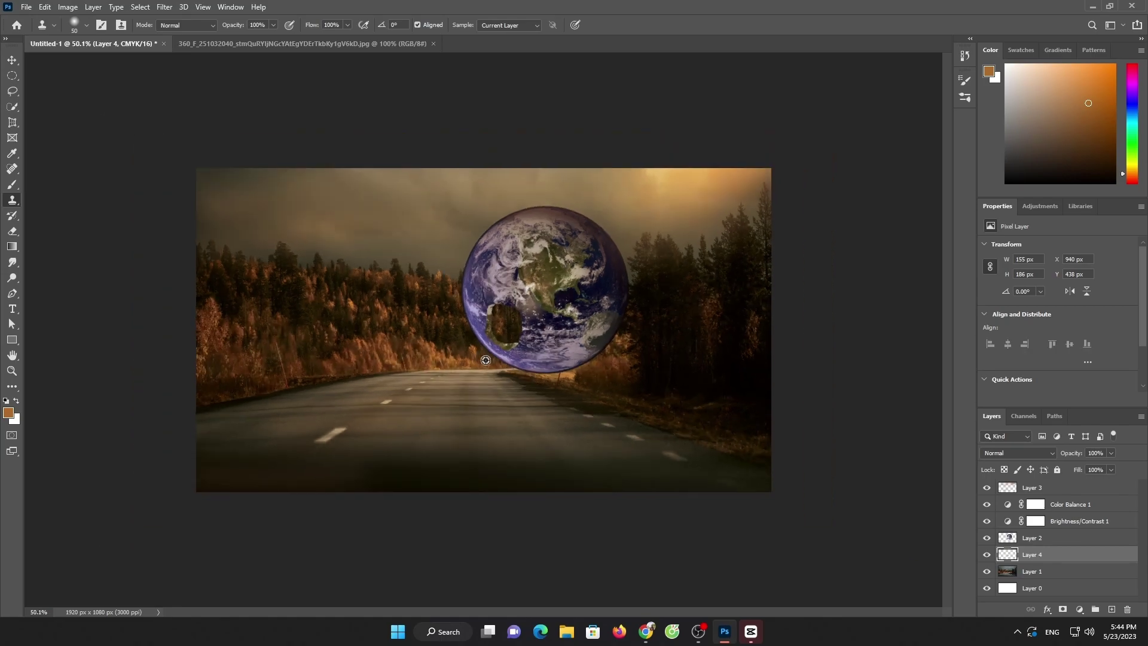
{"action": "left_click", "coordinate": [1080, 608]}
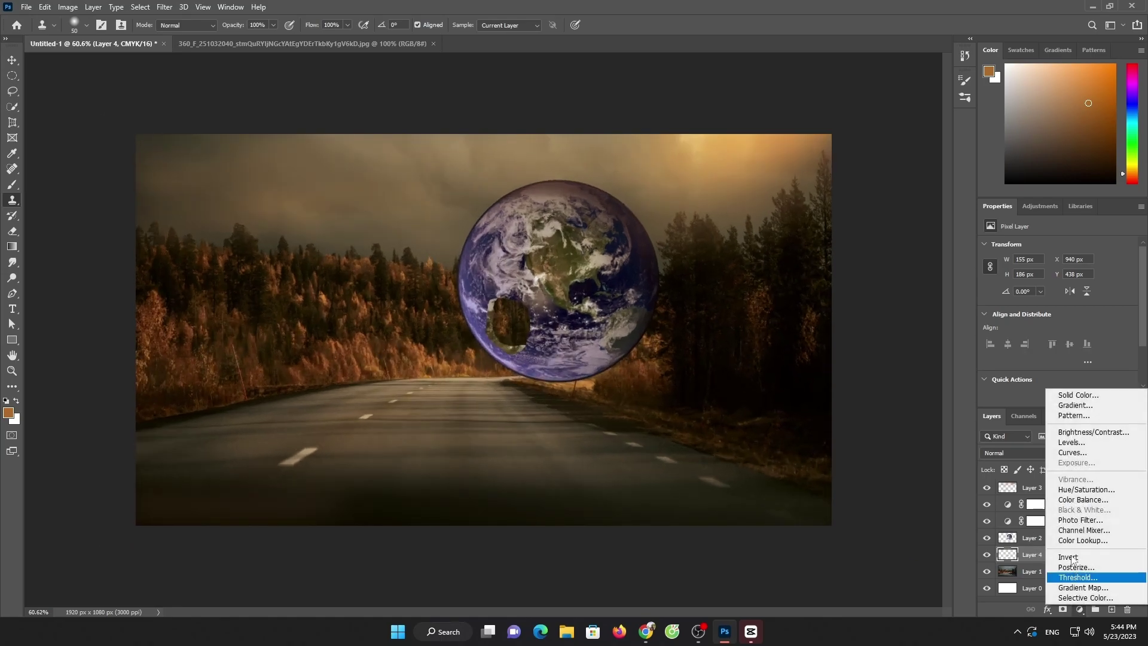
{"action": "left_click", "coordinate": [1070, 436]}
{"action": "left_click", "coordinate": [1057, 399]}
{"action": "left_click_drag", "start_coordinate": [1058, 278], "coordinate": [1033, 302]}
Step: Add a clipped Color Balance with midtones +30 toward red and -44 toward magenta
{"action": "left_click", "coordinate": [1079, 609]}
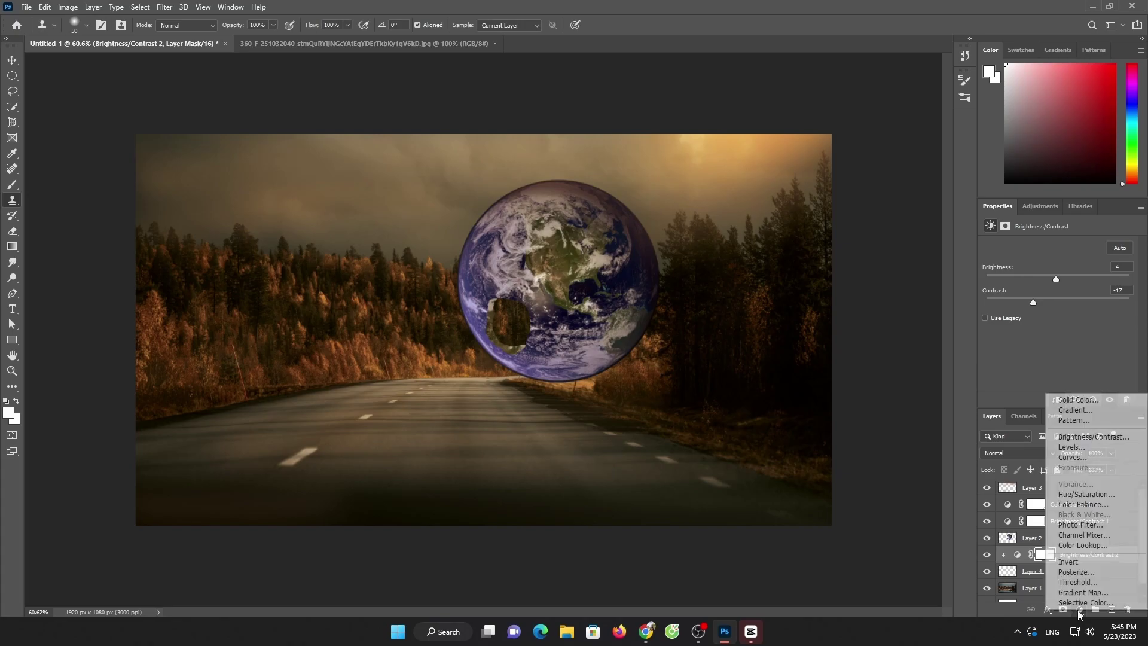
{"action": "left_click", "coordinate": [1091, 504]}
{"action": "left_click_drag", "start_coordinate": [1042, 272], "coordinate": [1060, 271]}
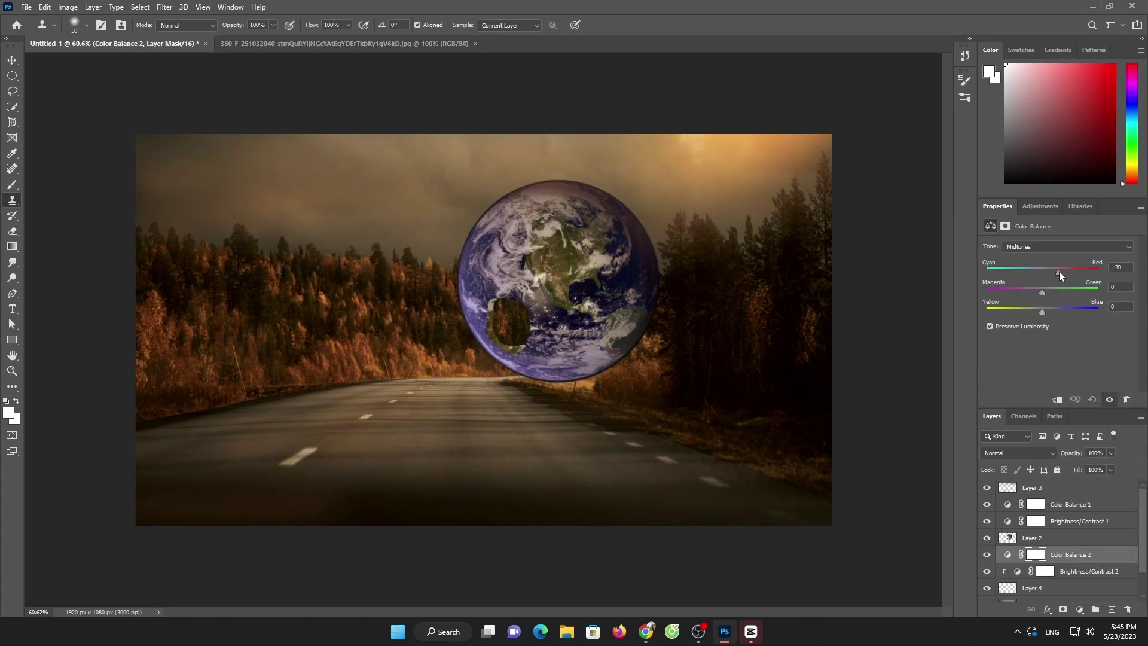
{"action": "left_click", "coordinate": [1058, 399]}
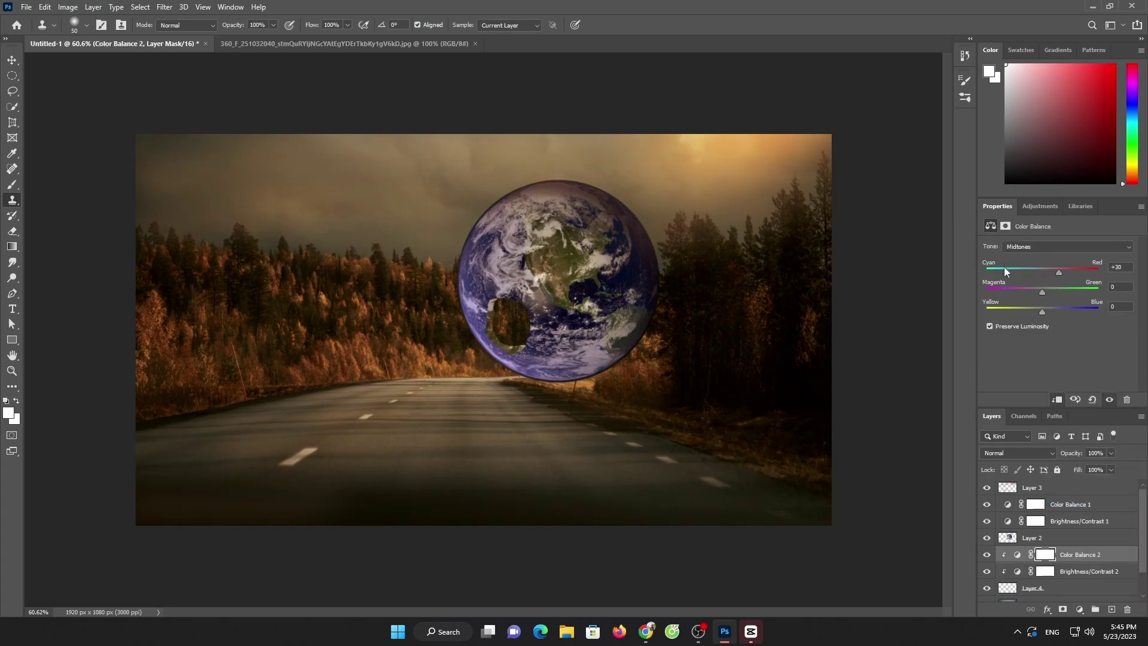
{"action": "left_click_drag", "start_coordinate": [1061, 293], "coordinate": [1018, 289]}
{"action": "left_click", "coordinate": [1077, 574]}
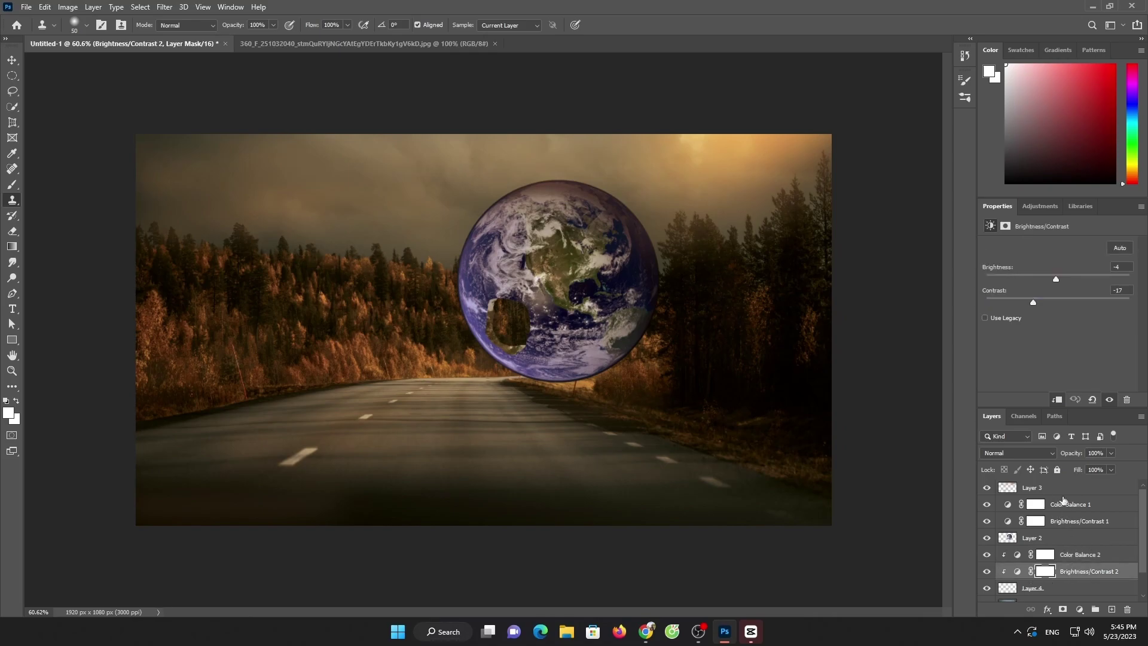
Step: Bring the light-ray image into Untitled-1 as top layer 5, placed over the road
{"action": "key", "text": "ctrl+Tab"}
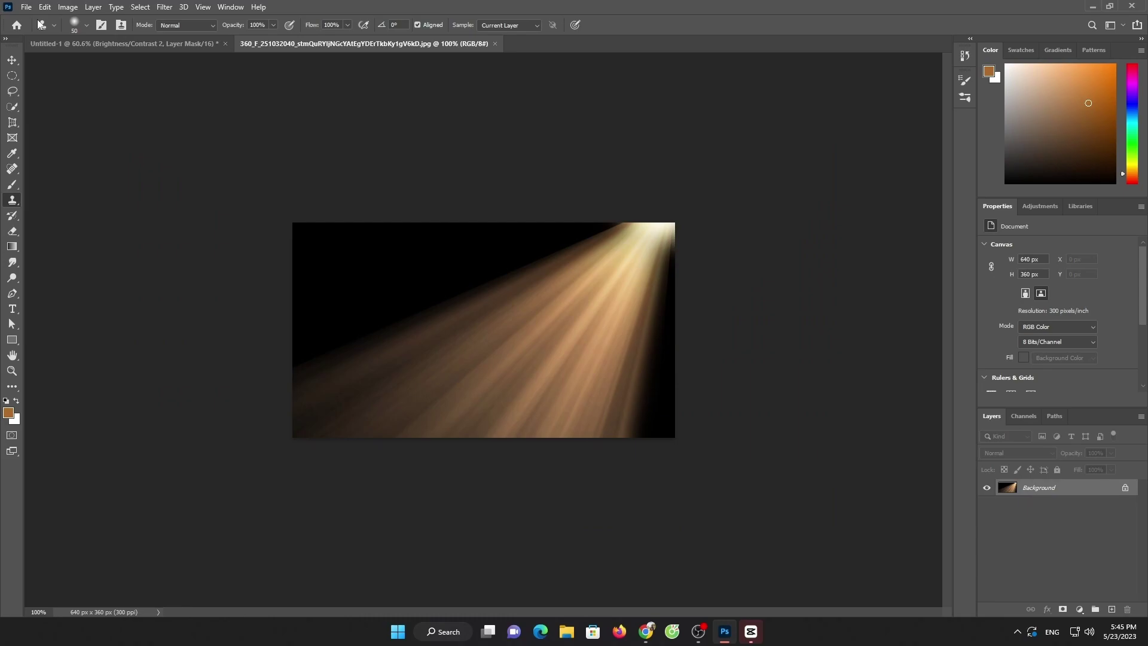
{"action": "key", "text": "v"}
{"action": "mouse_move", "coordinate": [432, 300]}
{"action": "left_mouse_down"}
{"action": "mouse_move", "coordinate": [124, 57]}
{"action": "mouse_move", "coordinate": [419, 311]}
{"action": "left_mouse_up"}
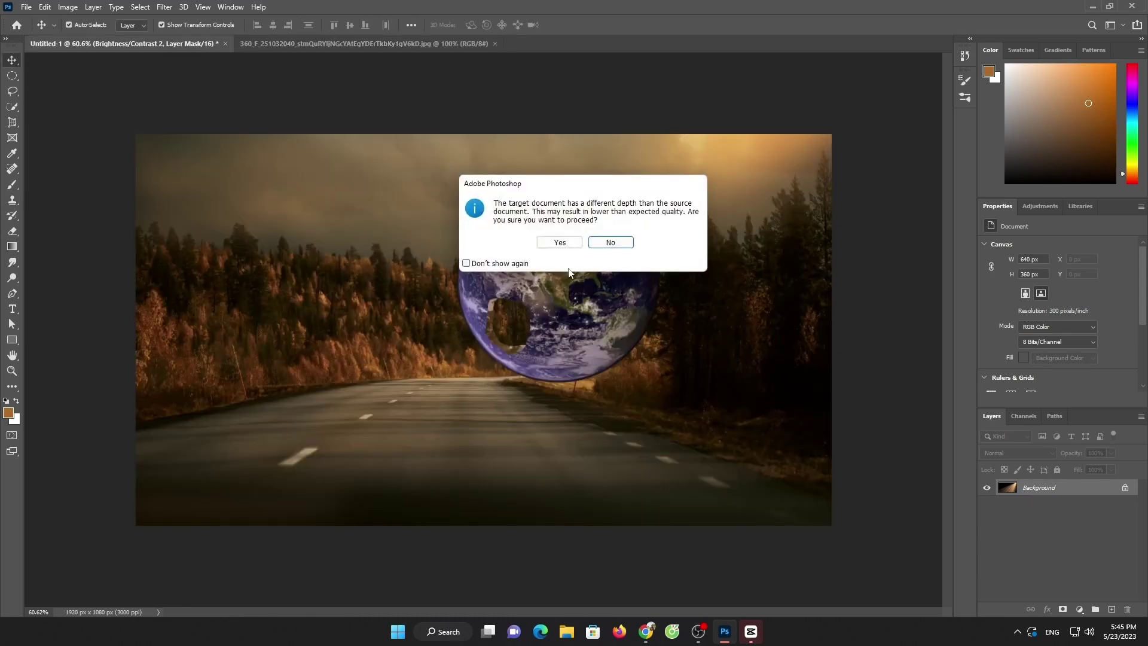
{"action": "key", "text": "Return"}
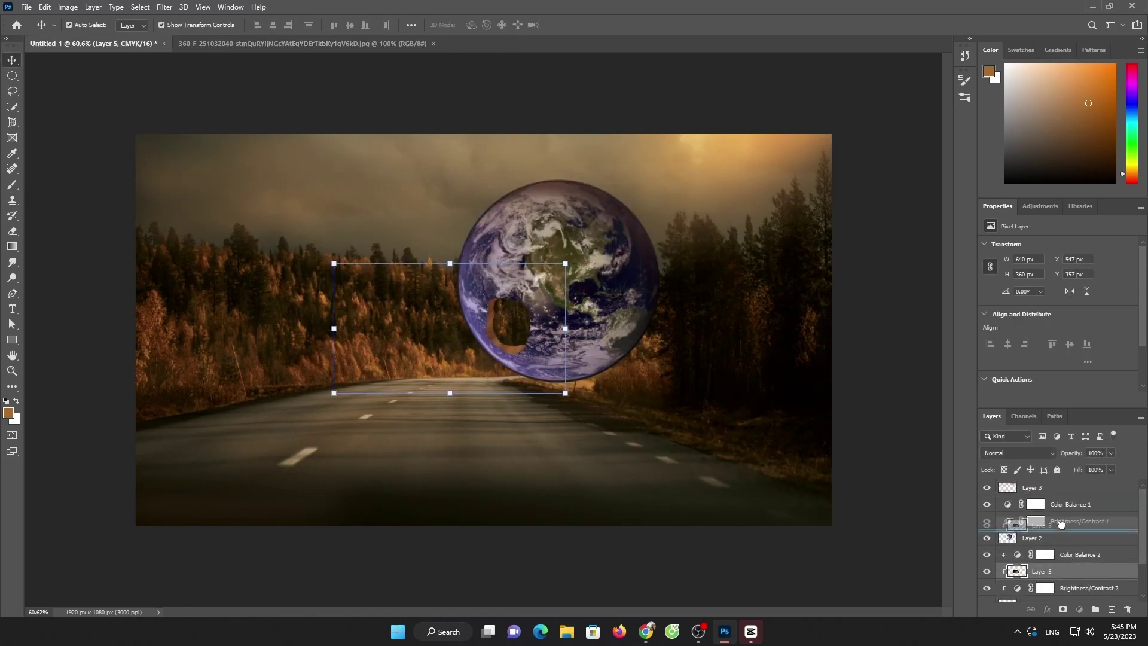
{"action": "left_click_drag", "start_coordinate": [1078, 580], "coordinate": [1050, 481]}
{"action": "mouse_move", "coordinate": [502, 354]}
{"action": "left_mouse_down"}
{"action": "mouse_move", "coordinate": [457, 407]}
{"action": "mouse_move", "coordinate": [479, 385]}
{"action": "left_mouse_up"}
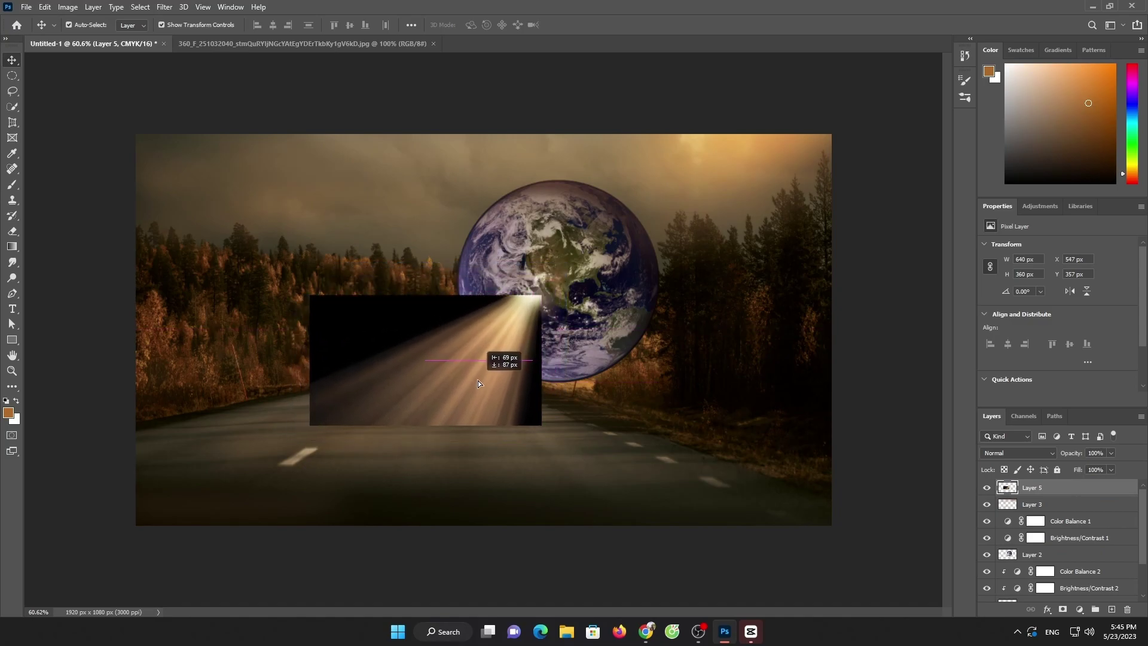
Step: Rotate and enlarge the beam to stream from the Earth's hole, blended in Screen mode
{"action": "left_click", "coordinate": [1019, 452]}
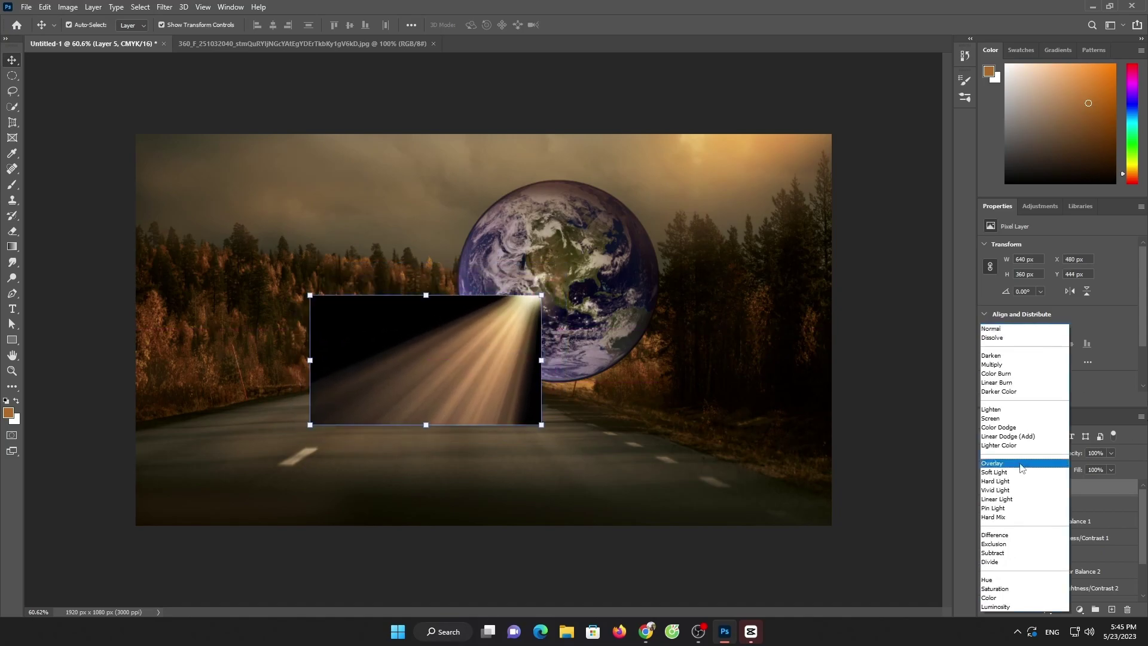
{"action": "left_click", "coordinate": [1009, 445]}
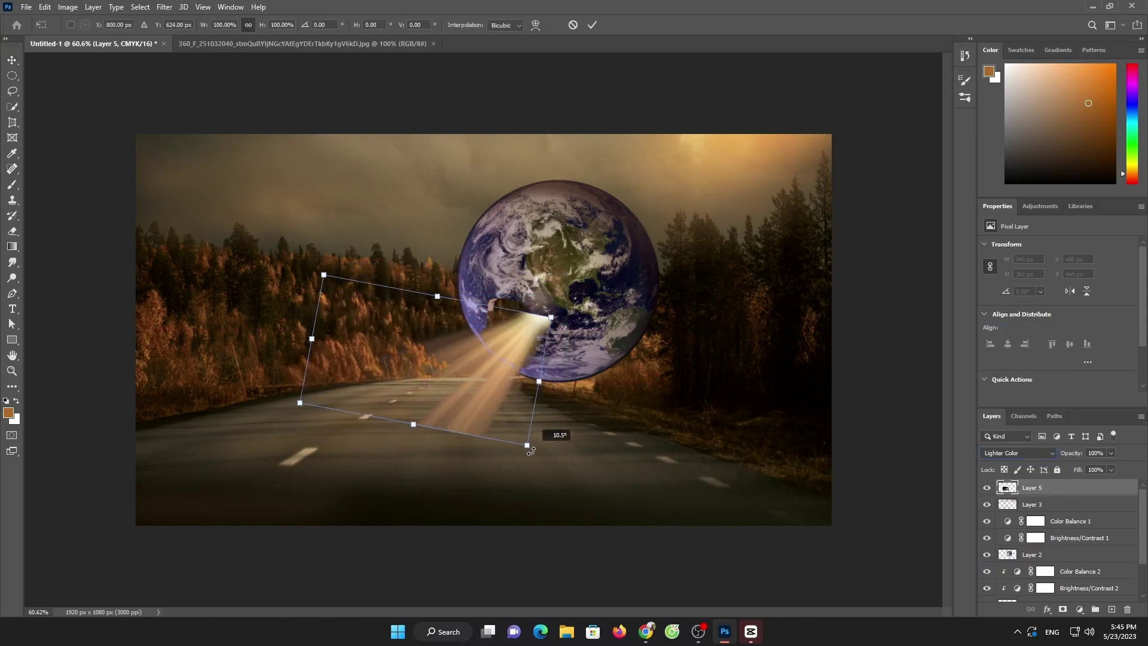
{"action": "left_click_drag", "start_coordinate": [559, 442], "coordinate": [461, 379]}
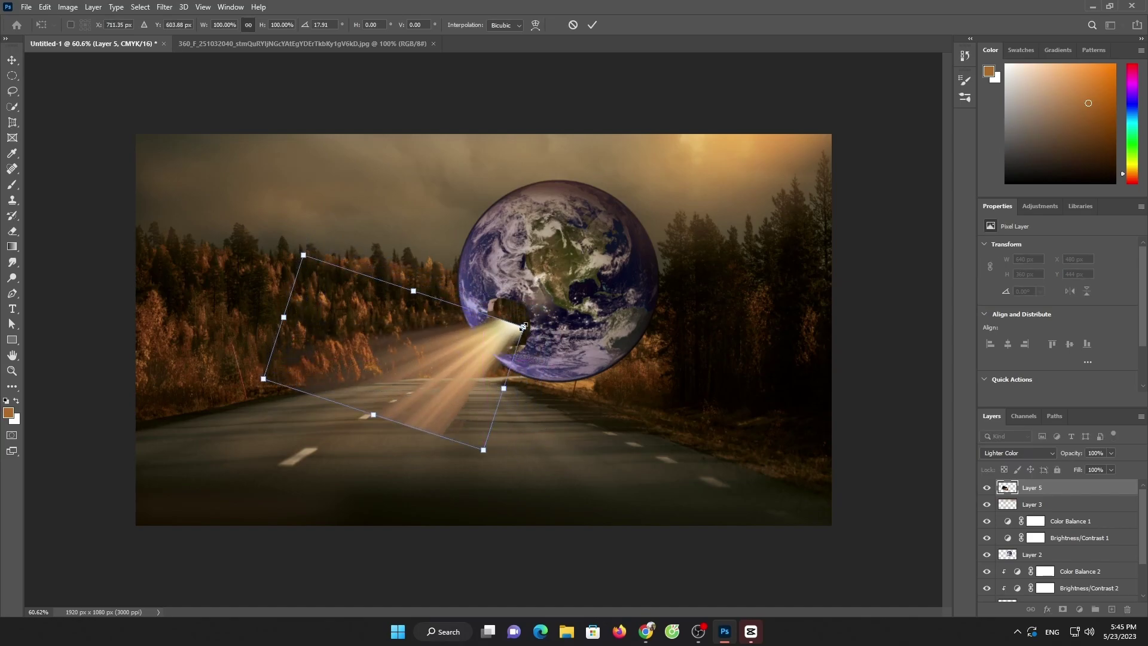
{"action": "left_click_drag", "start_coordinate": [524, 327], "coordinate": [556, 294]}
{"action": "left_click", "coordinate": [1043, 454]}
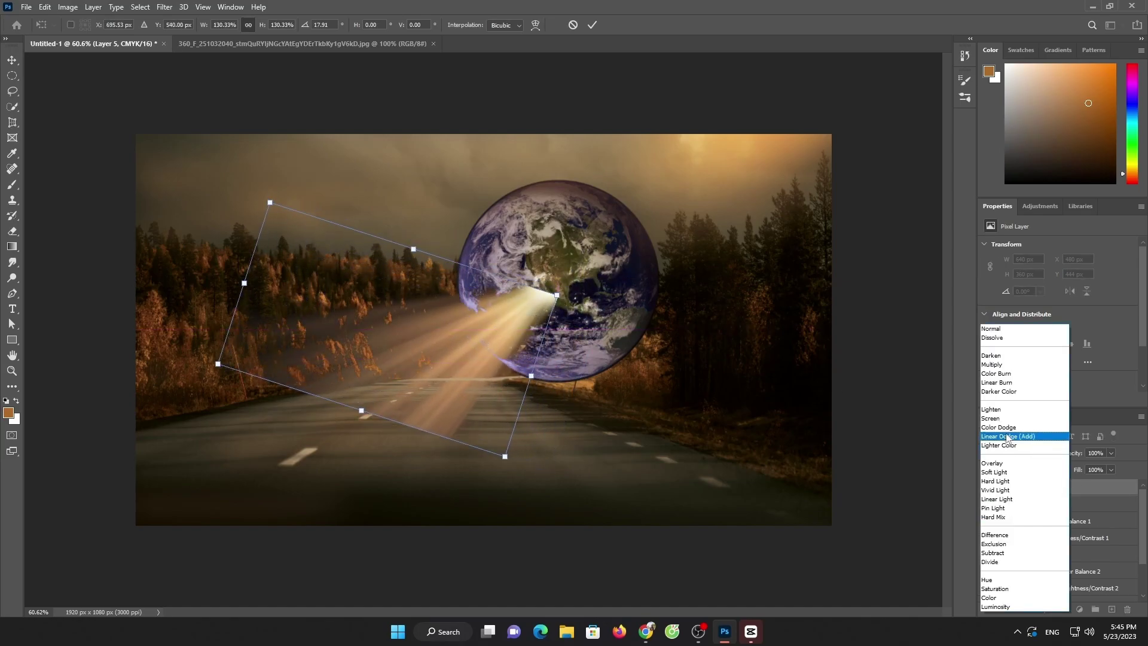
{"action": "left_click", "coordinate": [1011, 422]}
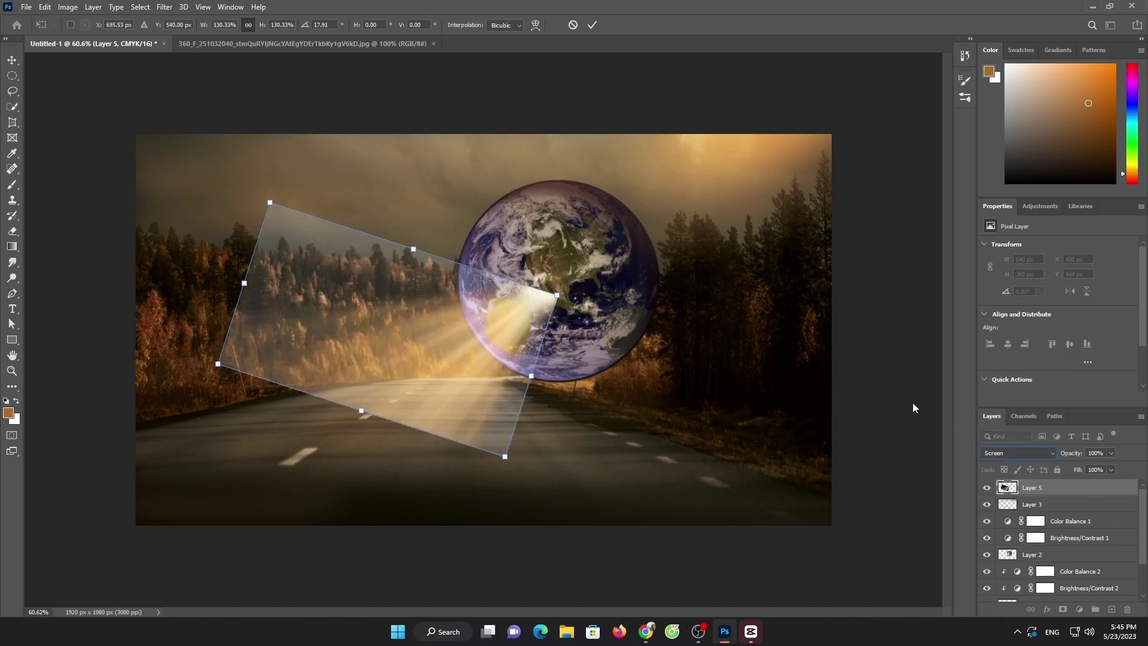
{"action": "left_click", "coordinate": [591, 25]}
{"action": "left_click_drag", "start_coordinate": [451, 389], "coordinate": [447, 404]}
{"action": "left_click_drag", "start_coordinate": [438, 412], "coordinate": [433, 401]}
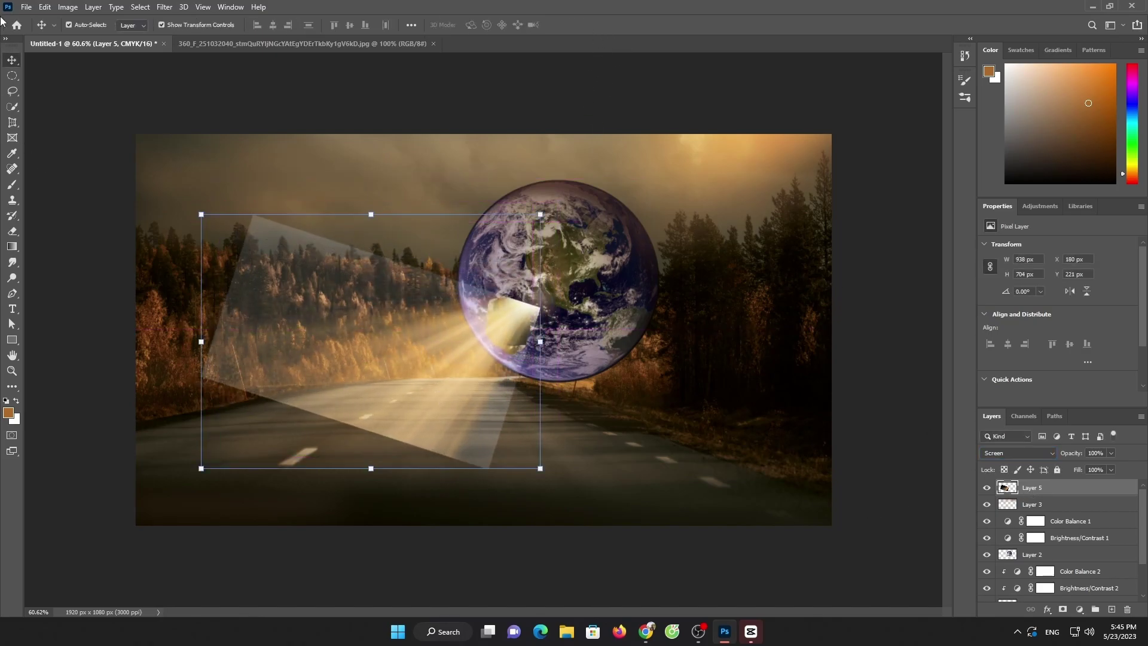
Step: Erase the beam's hard upper-left edge, then enlarge and reposition Layer 5's light beam
{"action": "left_click", "coordinate": [13, 231]}
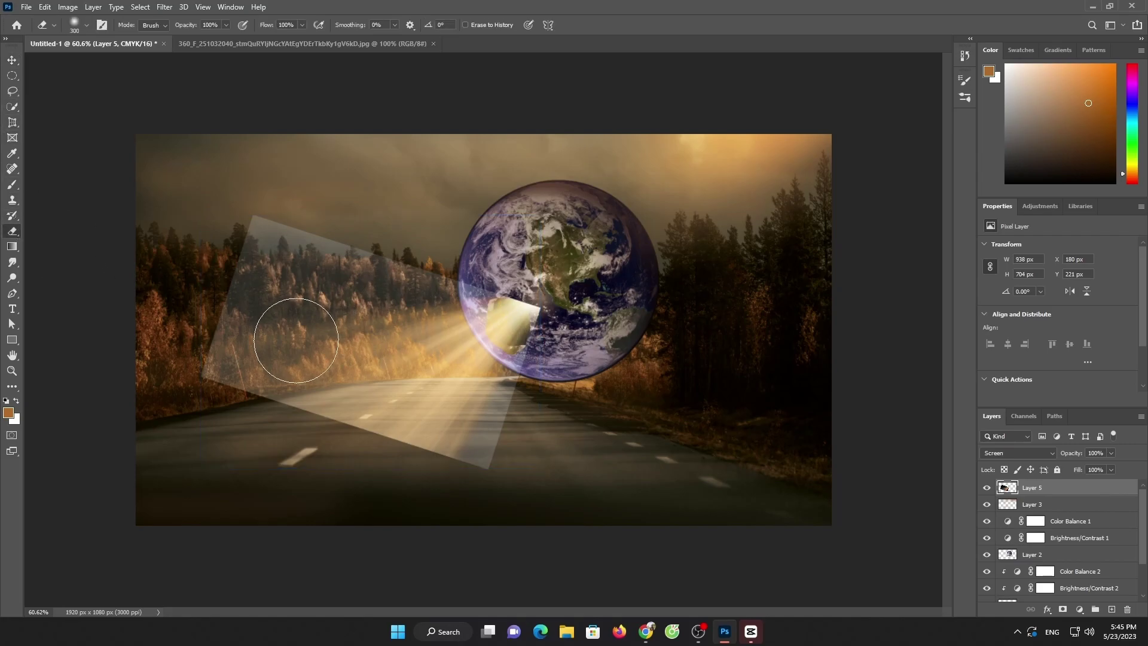
{"action": "mouse_move", "coordinate": [295, 359]}
{"action": "left_mouse_down"}
{"action": "mouse_move", "coordinate": [275, 251]}
{"action": "mouse_move", "coordinate": [203, 363]}
{"action": "mouse_move", "coordinate": [436, 244]}
{"action": "mouse_move", "coordinate": [526, 269]}
{"action": "mouse_move", "coordinate": [573, 321]}
{"action": "mouse_move", "coordinate": [487, 487]}
{"action": "mouse_move", "coordinate": [226, 405]}
{"action": "mouse_move", "coordinate": [344, 362]}
{"action": "mouse_move", "coordinate": [397, 287]}
{"action": "mouse_move", "coordinate": [300, 423]}
{"action": "mouse_move", "coordinate": [361, 468]}
{"action": "mouse_move", "coordinate": [538, 416]}
{"action": "mouse_move", "coordinate": [287, 377]}
{"action": "left_mouse_up"}
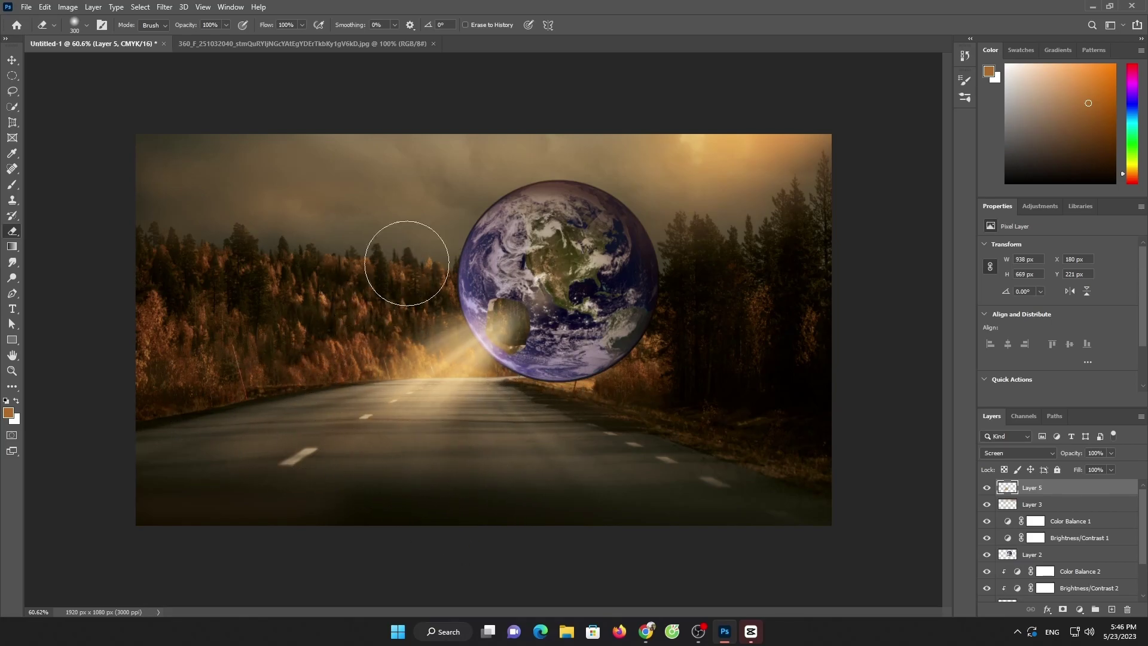
{"action": "key", "text": "v"}
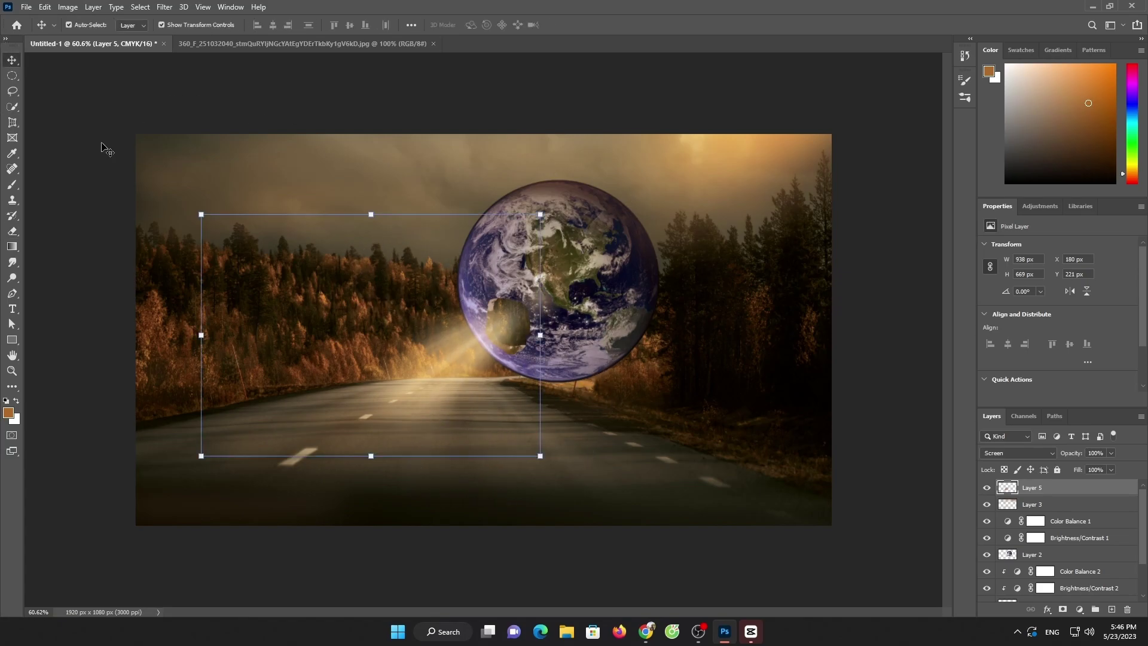
{"action": "left_click_drag", "start_coordinate": [543, 447], "coordinate": [575, 480]}
{"action": "left_click_drag", "start_coordinate": [399, 215], "coordinate": [398, 149]}
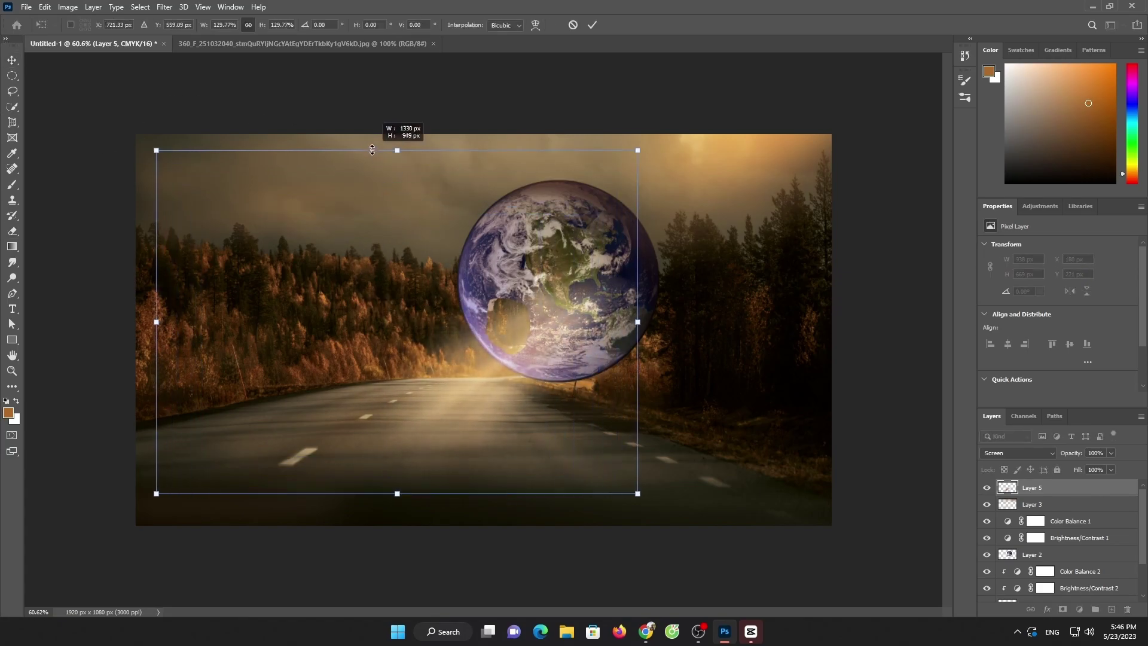
{"action": "left_click_drag", "start_coordinate": [517, 324], "coordinate": [443, 346]}
{"action": "left_click_drag", "start_coordinate": [315, 167], "coordinate": [317, 235]}
{"action": "mouse_move", "coordinate": [446, 328]}
{"action": "left_mouse_down"}
{"action": "mouse_move", "coordinate": [485, 288]}
{"action": "mouse_move", "coordinate": [490, 304]}
{"action": "mouse_move", "coordinate": [489, 283]}
{"action": "left_mouse_up"}
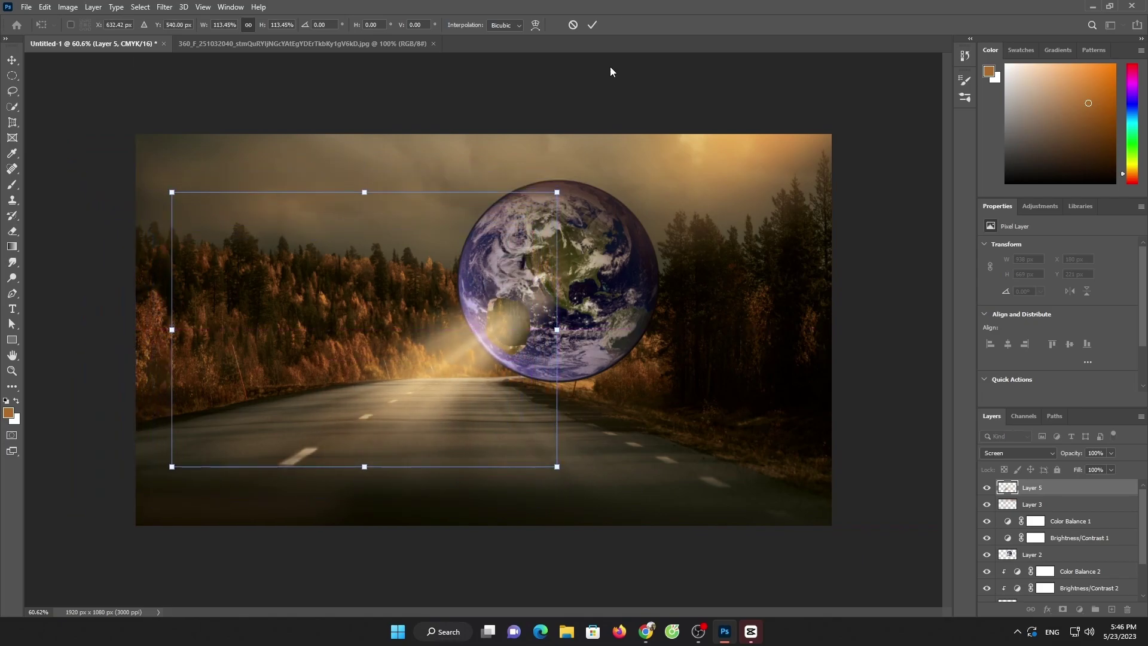
{"action": "left_click", "coordinate": [592, 25]}
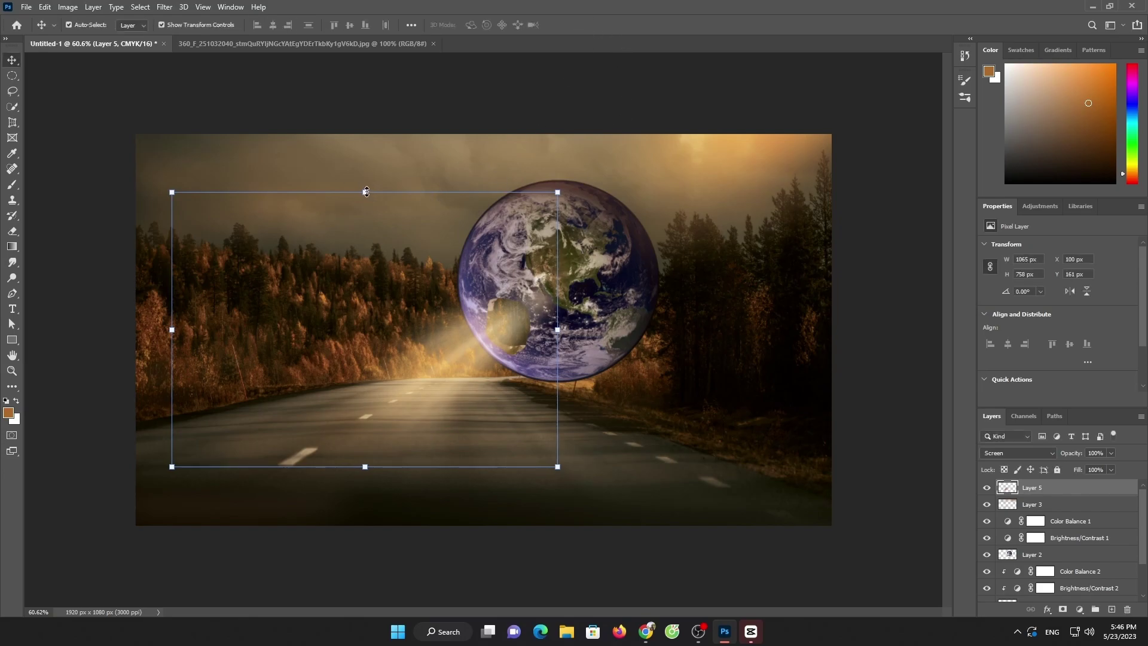
Step: Squash and widen the beam, rotating it to slant from the Earth's hole onto the road
{"action": "left_click_drag", "start_coordinate": [367, 191], "coordinate": [367, 281]}
{"action": "left_click_drag", "start_coordinate": [453, 394], "coordinate": [445, 346]}
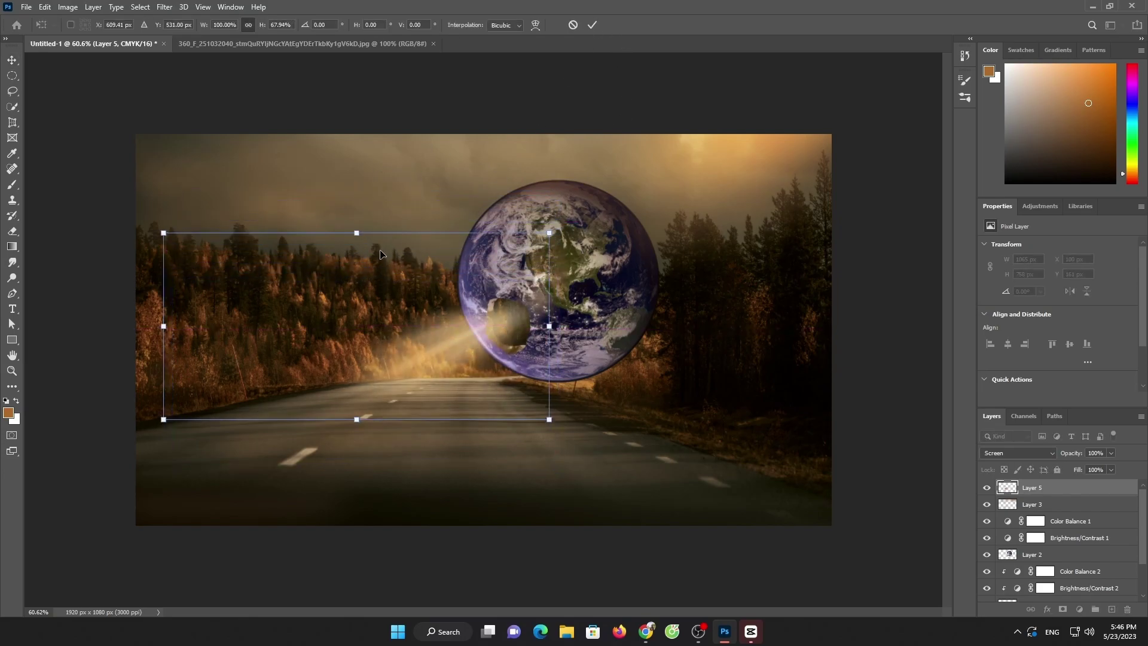
{"action": "left_click_drag", "start_coordinate": [357, 232], "coordinate": [359, 317]}
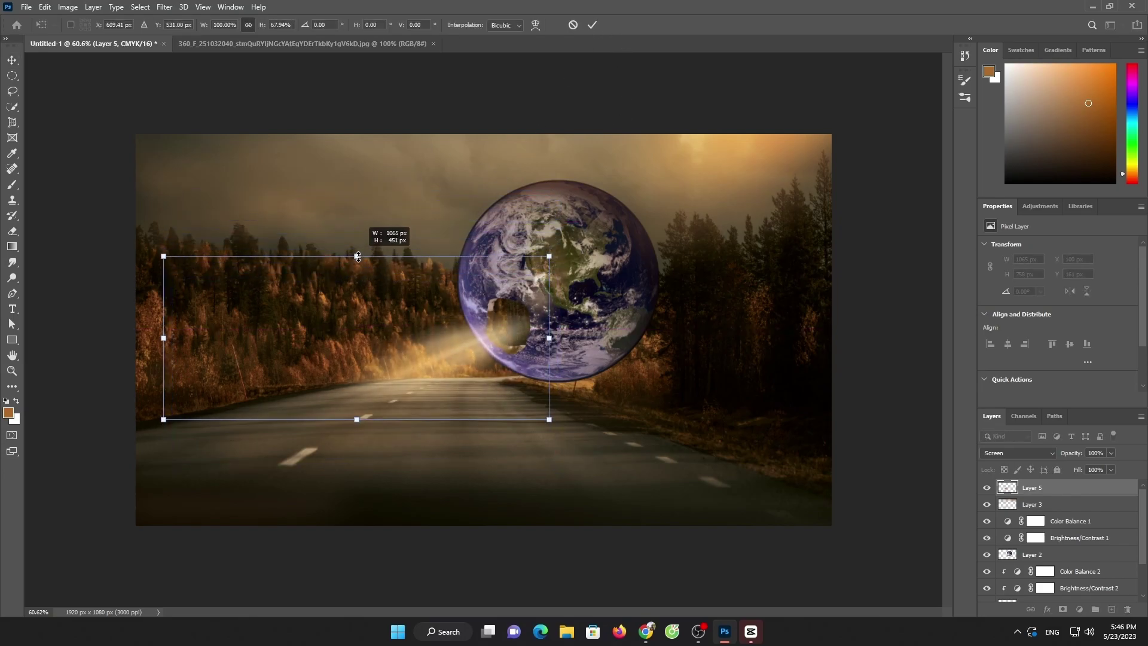
{"action": "left_click", "coordinate": [592, 24]}
{"action": "mouse_move", "coordinate": [549, 369]}
{"action": "left_mouse_down"}
{"action": "mouse_move", "coordinate": [830, 369]}
{"action": "mouse_move", "coordinate": [512, 334]}
{"action": "left_mouse_up"}
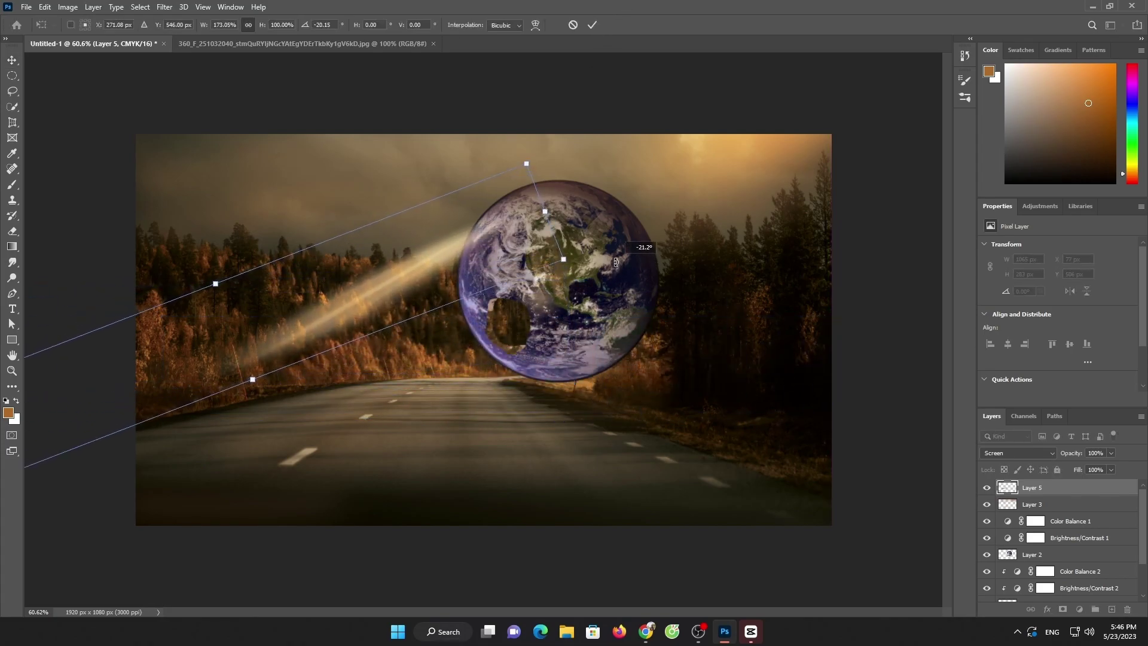
{"action": "left_click_drag", "start_coordinate": [594, 402], "coordinate": [604, 314]}
{"action": "mouse_move", "coordinate": [420, 253]}
{"action": "left_mouse_down"}
{"action": "mouse_move", "coordinate": [469, 357]}
{"action": "mouse_move", "coordinate": [543, 352]}
{"action": "mouse_move", "coordinate": [492, 311]}
{"action": "mouse_move", "coordinate": [486, 337]}
{"action": "left_mouse_up"}
{"action": "left_click", "coordinate": [592, 25]}
Step: Add another beam copy and erase the glow over the Earth on the original and copies
{"action": "left_click", "coordinate": [513, 355], "text": "ctrl"}
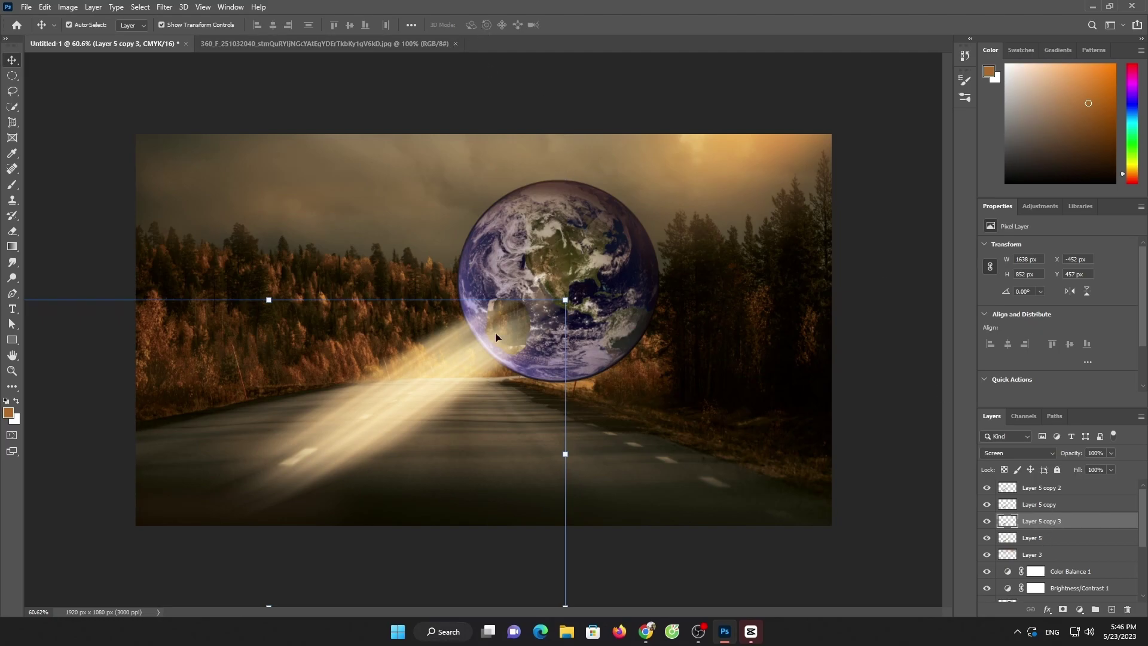
{"action": "left_click", "coordinate": [14, 230]}
{"action": "left_click_drag", "start_coordinate": [548, 292], "coordinate": [568, 330]}
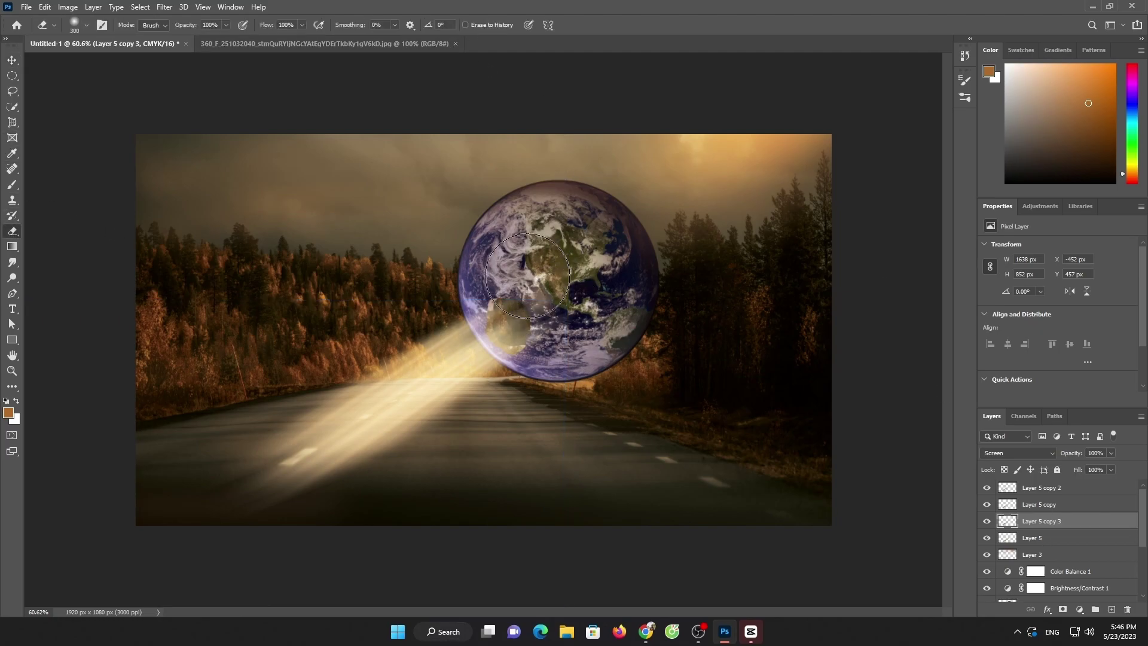
{"action": "left_click", "coordinate": [1049, 538]}
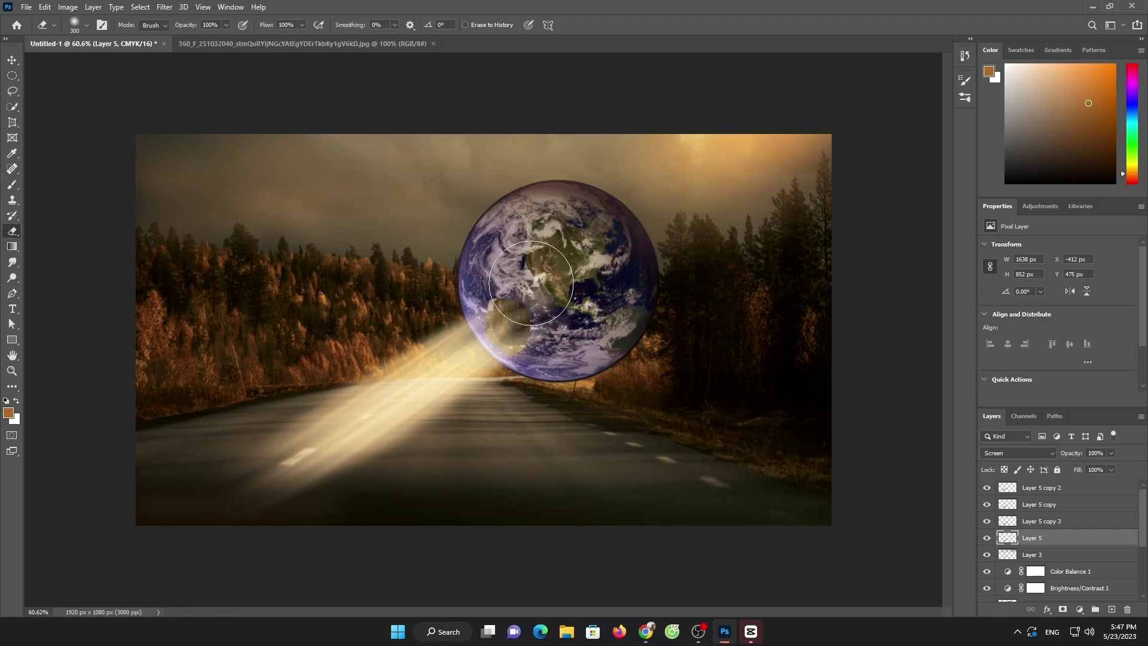
{"action": "left_click_drag", "start_coordinate": [531, 283], "coordinate": [582, 333]}
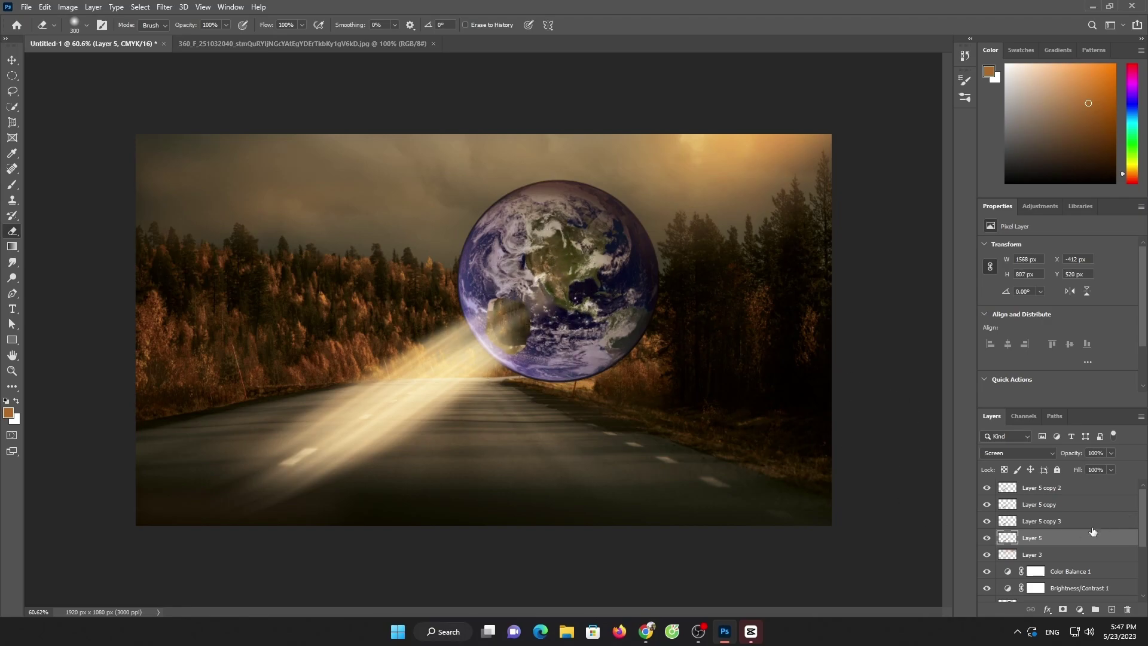
{"action": "left_click", "coordinate": [1040, 506]}
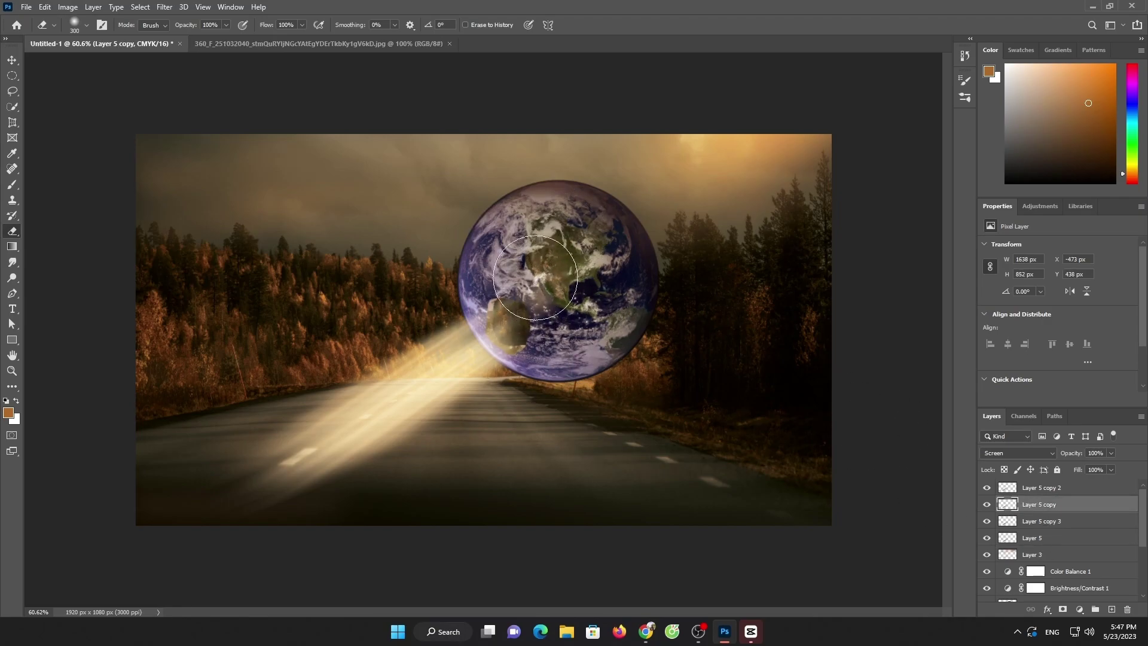
{"action": "left_click", "coordinate": [1024, 487]}
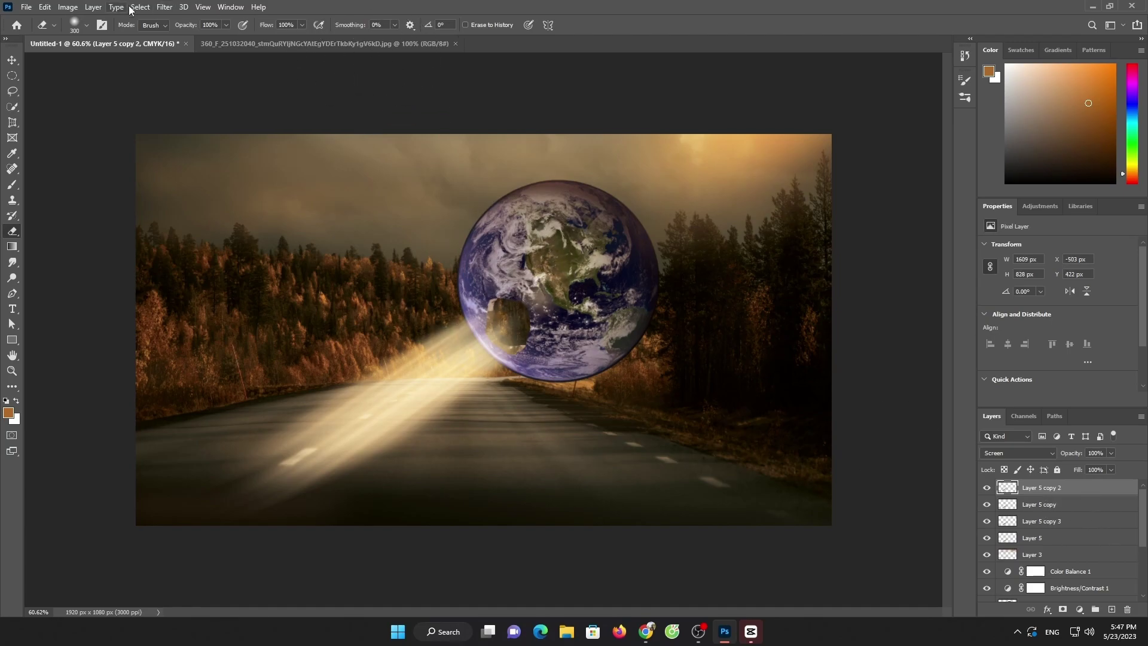
Step: Open the back-view businessman photo from Downloads as its own document
{"action": "left_click", "coordinate": [27, 6]}
{"action": "left_click", "coordinate": [37, 33]}
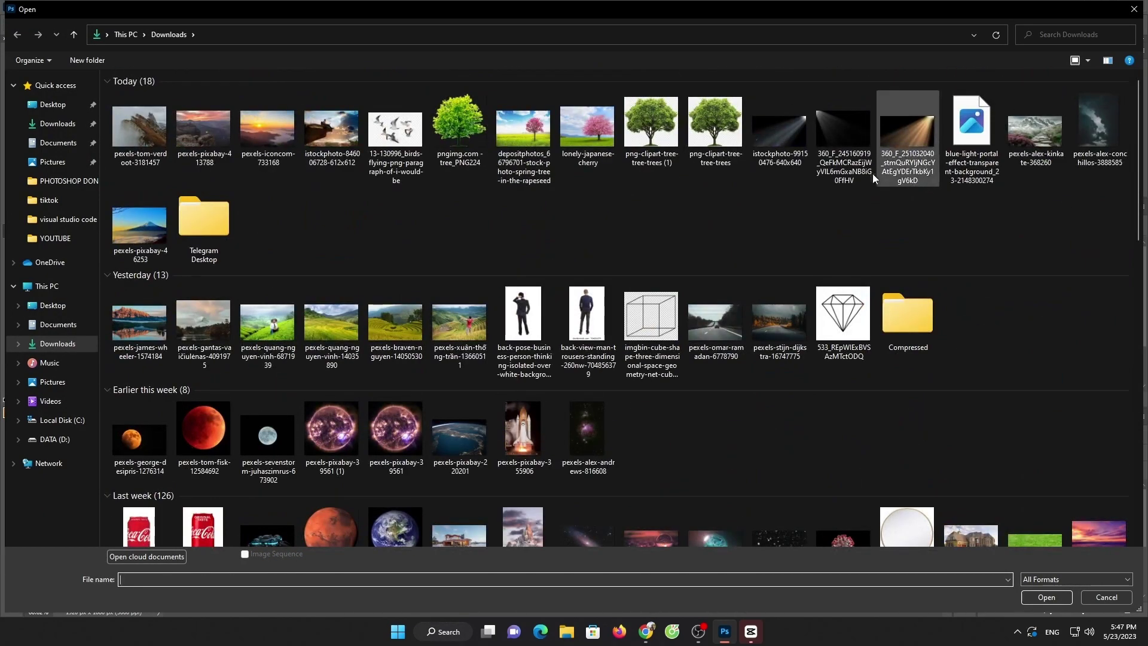
{"action": "mouse_move", "coordinate": [524, 314]}
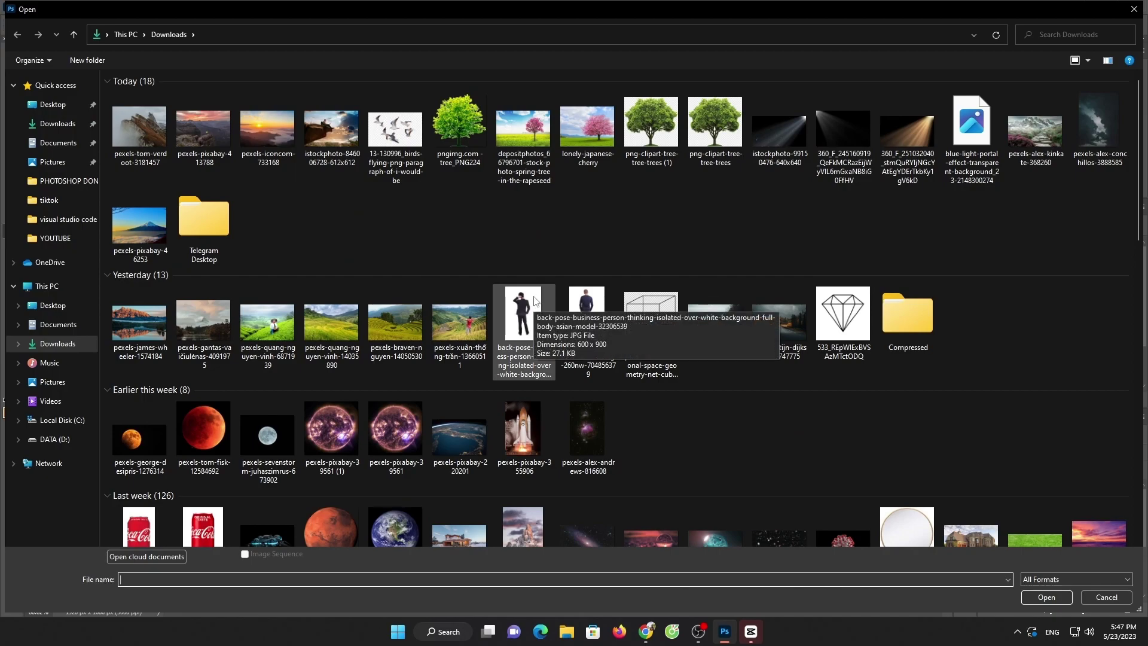
{"action": "double_click", "coordinate": [534, 301]}
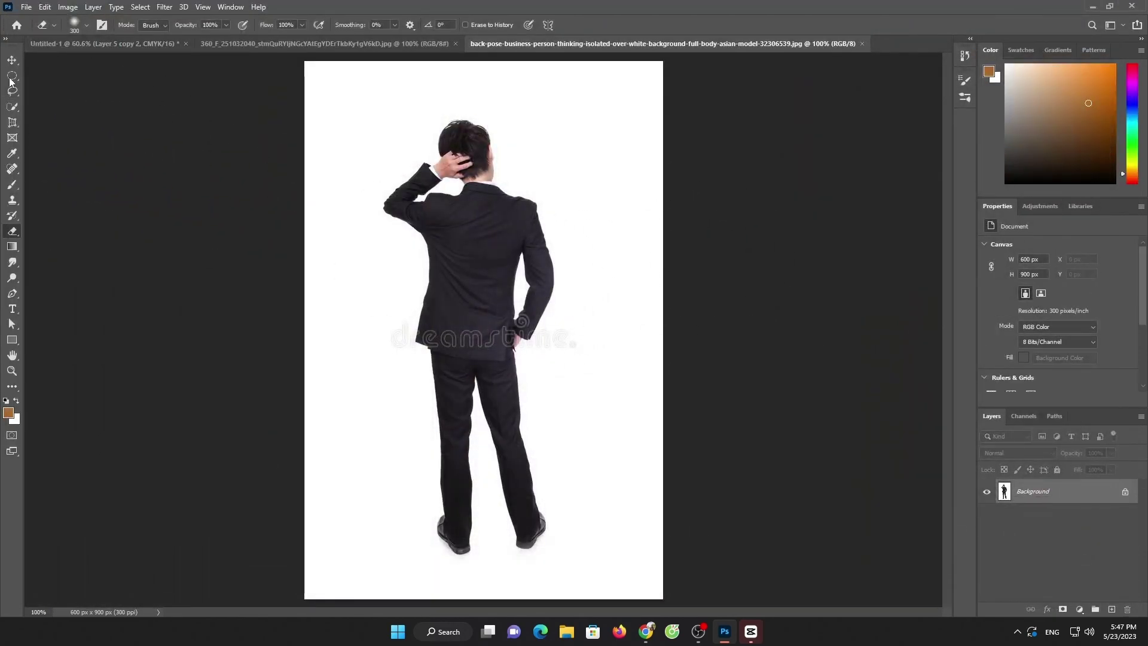
Step: Quick-select the businessman into Untitled-1, shrink him into the hole, and stack him behind the Earth
{"action": "left_click", "coordinate": [13, 106]}
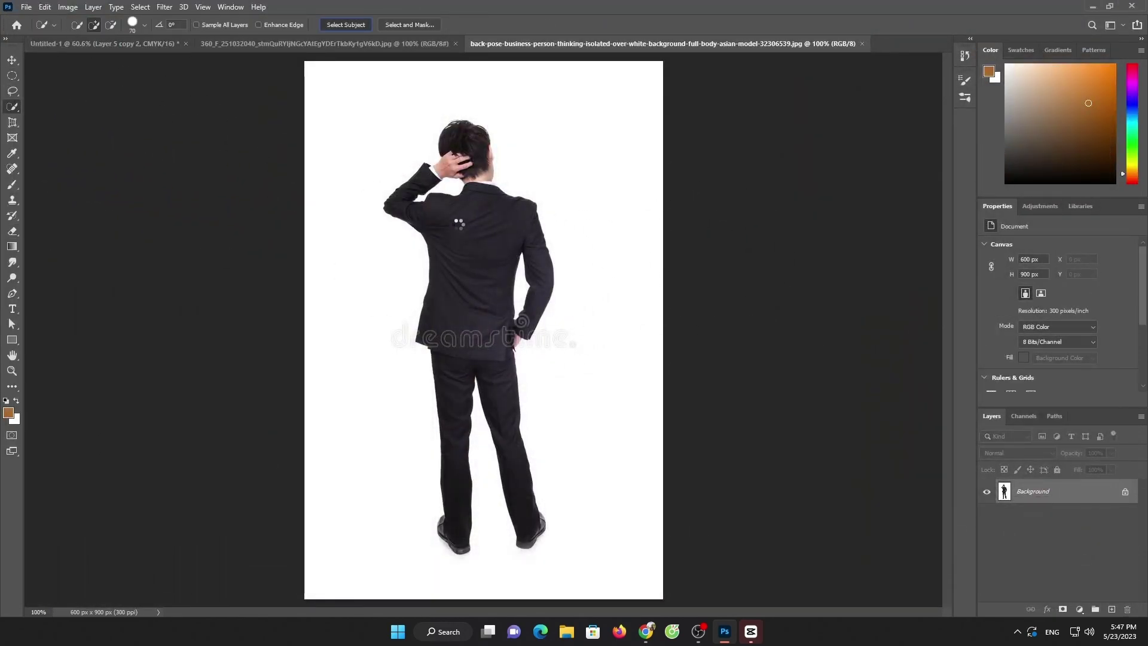
{"action": "left_click", "coordinate": [12, 60]}
{"action": "mouse_move", "coordinate": [466, 269]}
{"action": "left_mouse_down"}
{"action": "mouse_move", "coordinate": [53, 47]}
{"action": "mouse_move", "coordinate": [467, 265]}
{"action": "mouse_move", "coordinate": [474, 391]}
{"action": "left_mouse_up"}
{"action": "mouse_move", "coordinate": [493, 443]}
{"action": "left_mouse_down"}
{"action": "mouse_move", "coordinate": [492, 326]}
{"action": "mouse_move", "coordinate": [512, 326]}
{"action": "left_mouse_up"}
{"action": "left_click_drag", "start_coordinate": [1068, 488], "coordinate": [1067, 574]}
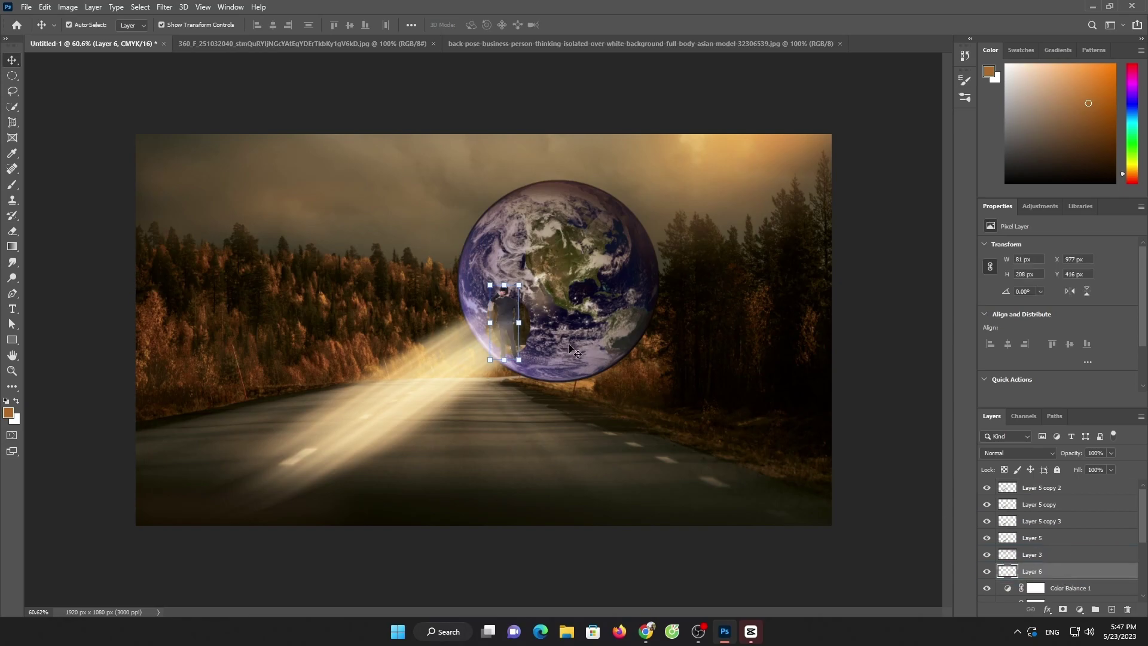
{"action": "mouse_move", "coordinate": [502, 287]}
{"action": "left_mouse_down"}
{"action": "mouse_move", "coordinate": [503, 332]}
{"action": "mouse_move", "coordinate": [509, 323]}
{"action": "left_mouse_up"}
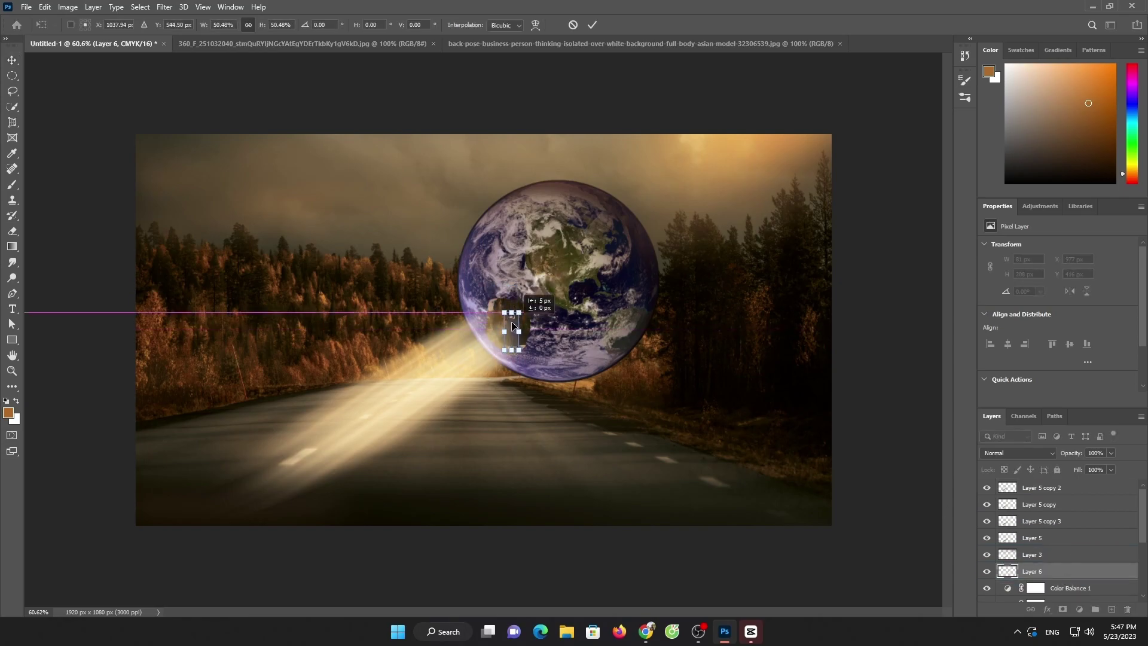
{"action": "left_click", "coordinate": [592, 25]}
{"action": "left_click", "coordinate": [598, 84]}
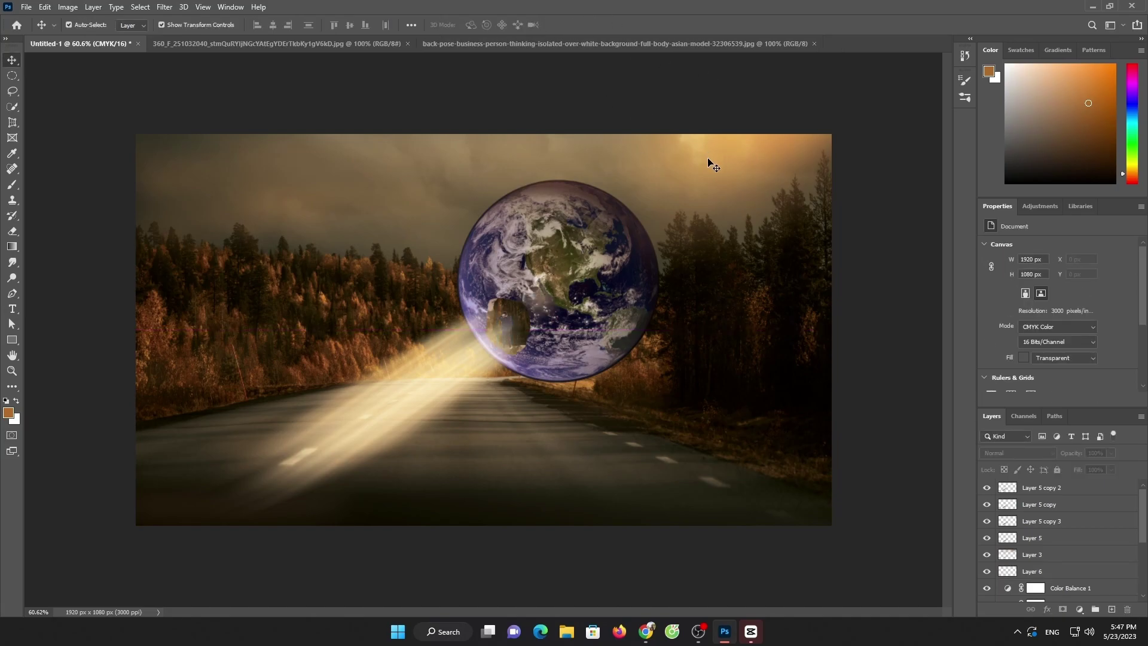
Step: Close the light-ray and businessman source documents
{"action": "left_click", "coordinate": [359, 43]}
{"action": "left_click", "coordinate": [408, 43]}
{"action": "left_click", "coordinate": [517, 43]}
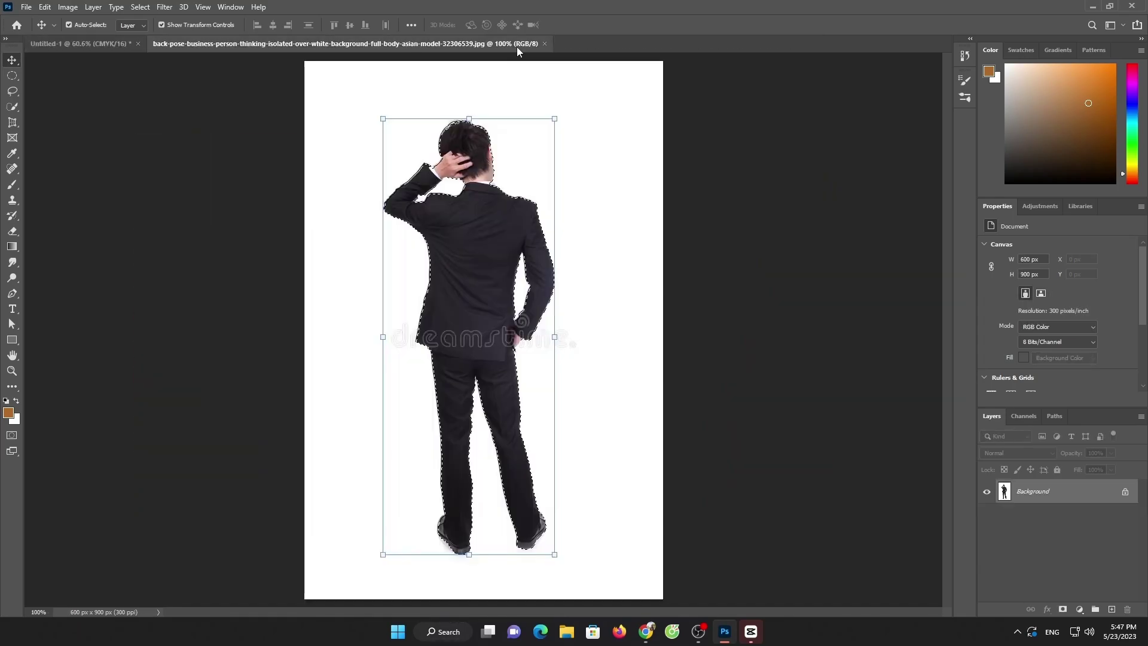
Step: Open the UFO photo as a new document
{"action": "left_click", "coordinate": [36, 7]}
{"action": "left_click", "coordinate": [38, 30]}
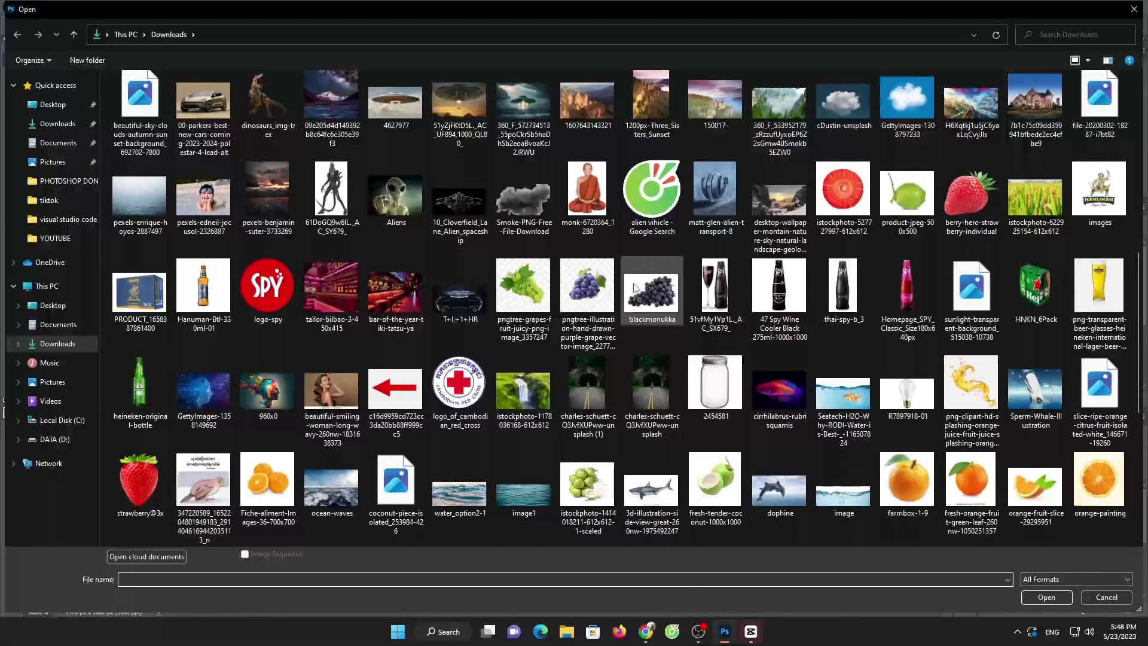
{"action": "scroll", "coordinate": [635, 288], "scroll_direction": "up", "scroll_amount": 2}
{"action": "double_click", "coordinate": [395, 226]}
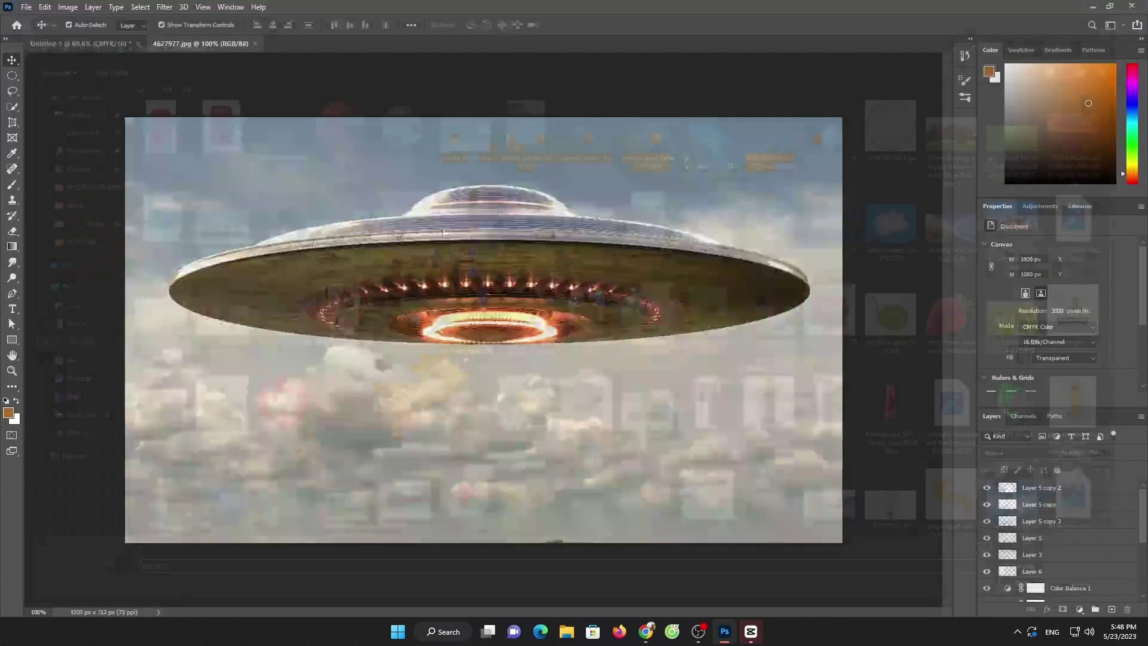
Step: Select the UFO, move it into the composite, then shrink and tilt it above the left forest
{"action": "left_click", "coordinate": [12, 106]}
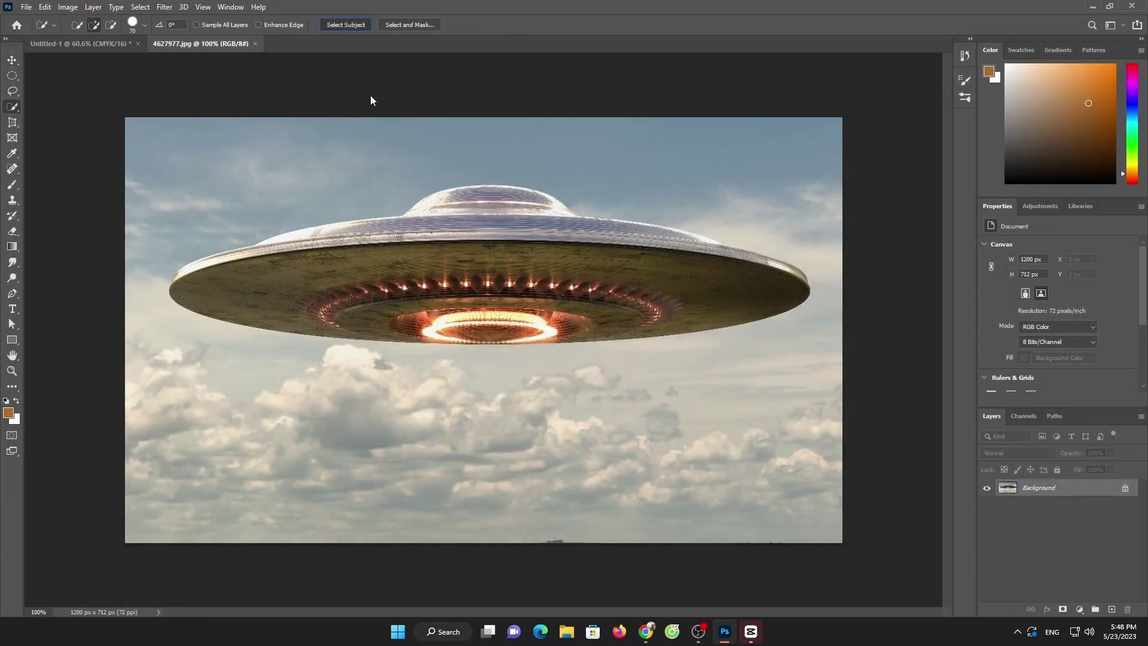
{"action": "key", "text": "v"}
{"action": "left_click_drag", "start_coordinate": [471, 205], "coordinate": [350, 247]}
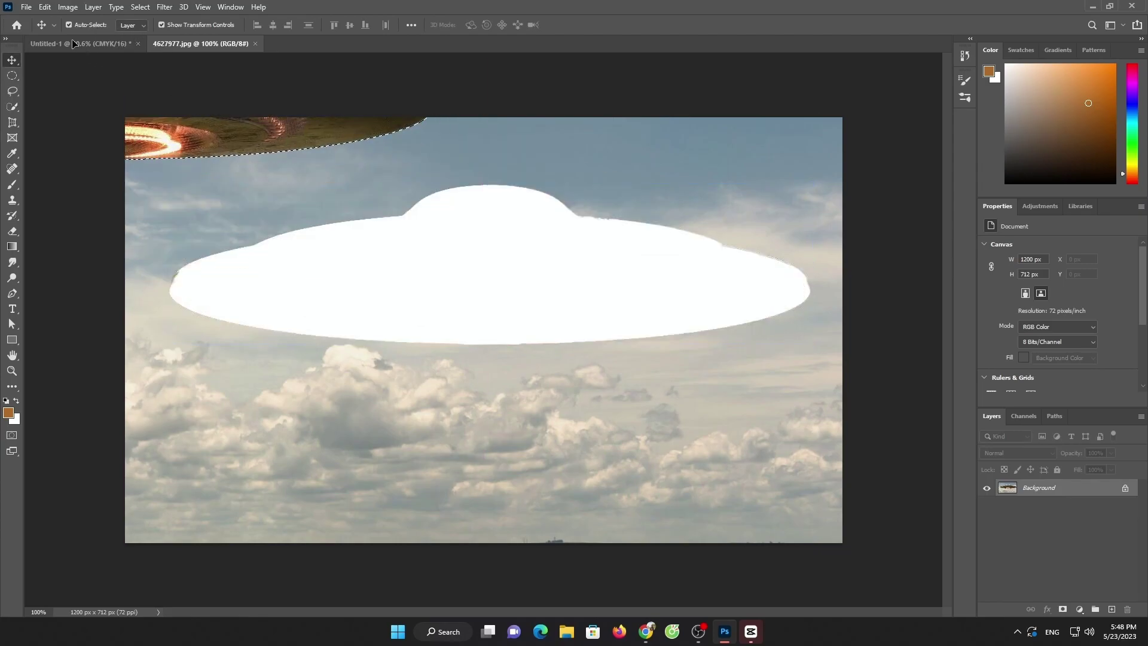
{"action": "mouse_move", "coordinate": [500, 245]}
{"action": "left_mouse_down"}
{"action": "mouse_move", "coordinate": [472, 192]}
{"action": "mouse_move", "coordinate": [335, 272]}
{"action": "left_mouse_up"}
{"action": "mouse_move", "coordinate": [241, 322]}
{"action": "left_mouse_down"}
{"action": "mouse_move", "coordinate": [301, 199]}
{"action": "mouse_move", "coordinate": [321, 220]}
{"action": "left_mouse_up"}
{"action": "left_click", "coordinate": [592, 25]}
{"action": "left_click", "coordinate": [473, 387]}
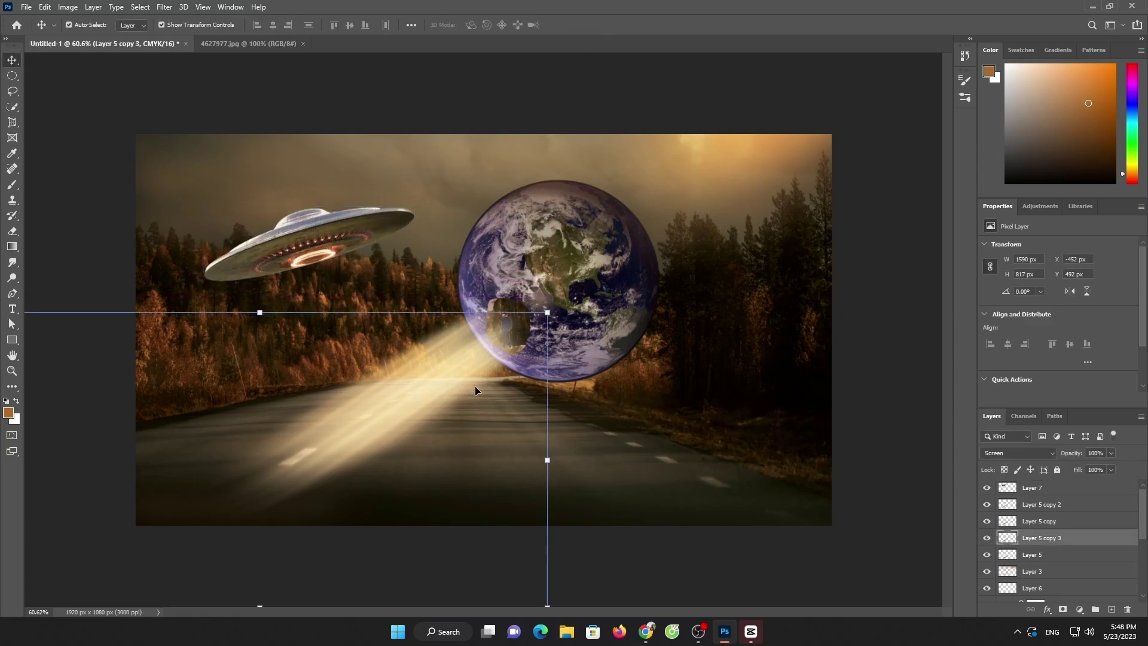
Step: Duplicate the beam, rotate it vertical and shrink it under the UFO, moving its layer to the top
{"action": "key", "text": "ctrl+j"}
{"action": "left_click_drag", "start_coordinate": [456, 386], "coordinate": [323, 308]}
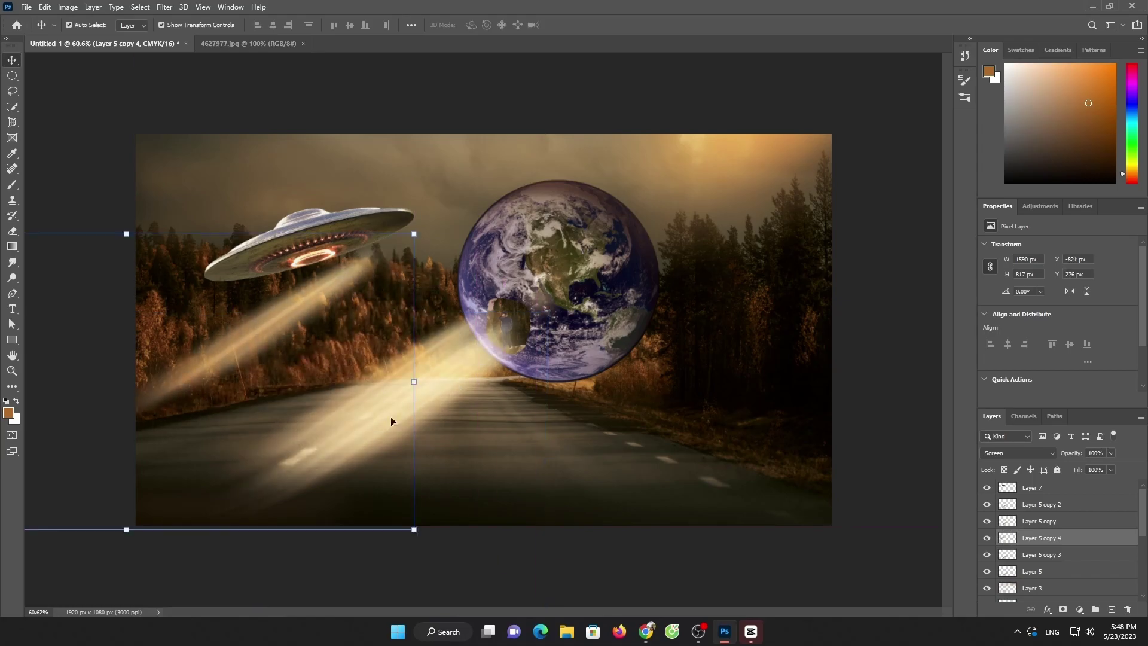
{"action": "left_click_drag", "start_coordinate": [418, 538], "coordinate": [263, 215]}
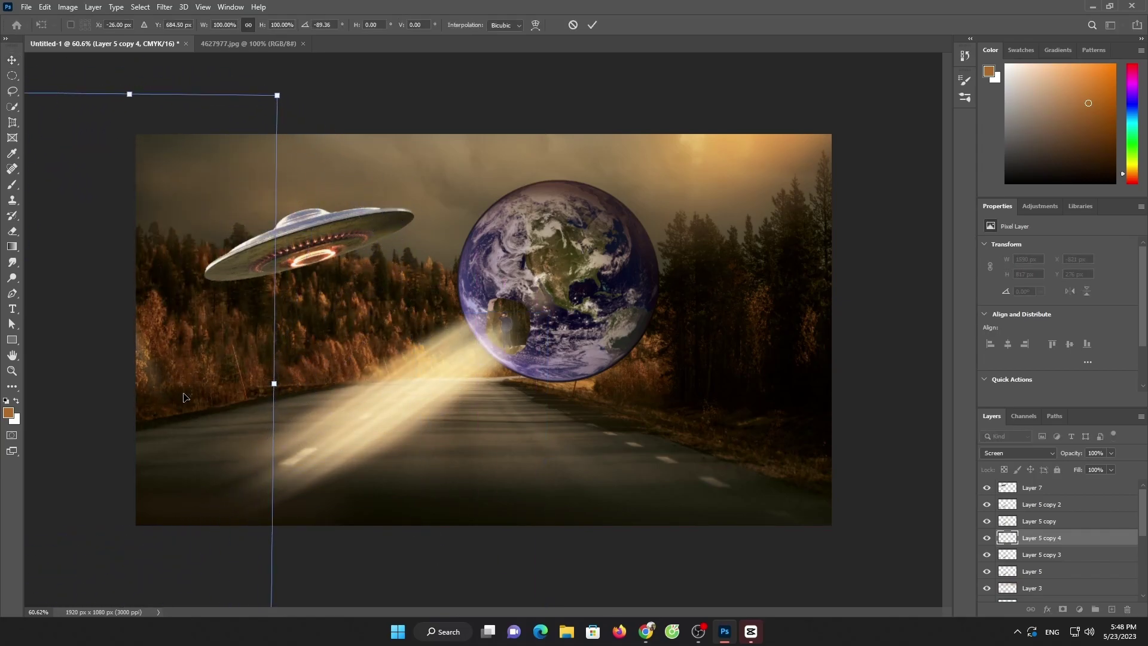
{"action": "mouse_move", "coordinate": [452, 394]}
{"action": "left_mouse_down"}
{"action": "mouse_move", "coordinate": [433, 421]}
{"action": "mouse_move", "coordinate": [510, 456]}
{"action": "left_mouse_up"}
{"action": "left_click_drag", "start_coordinate": [596, 222], "coordinate": [479, 441]}
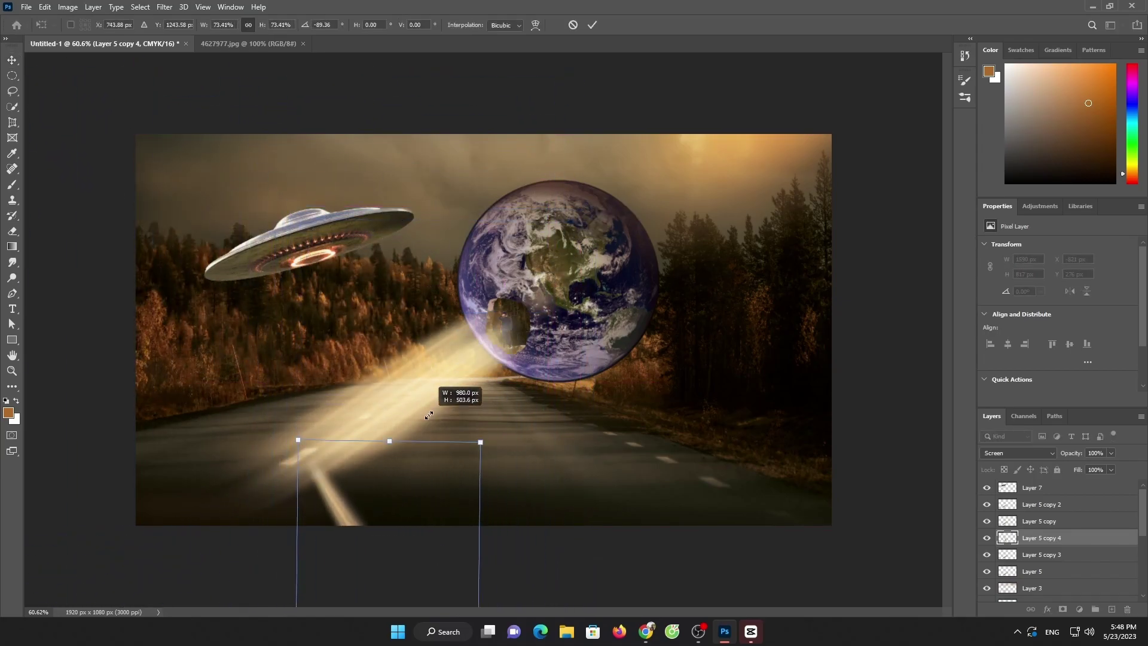
{"action": "left_click_drag", "start_coordinate": [329, 519], "coordinate": [332, 256]}
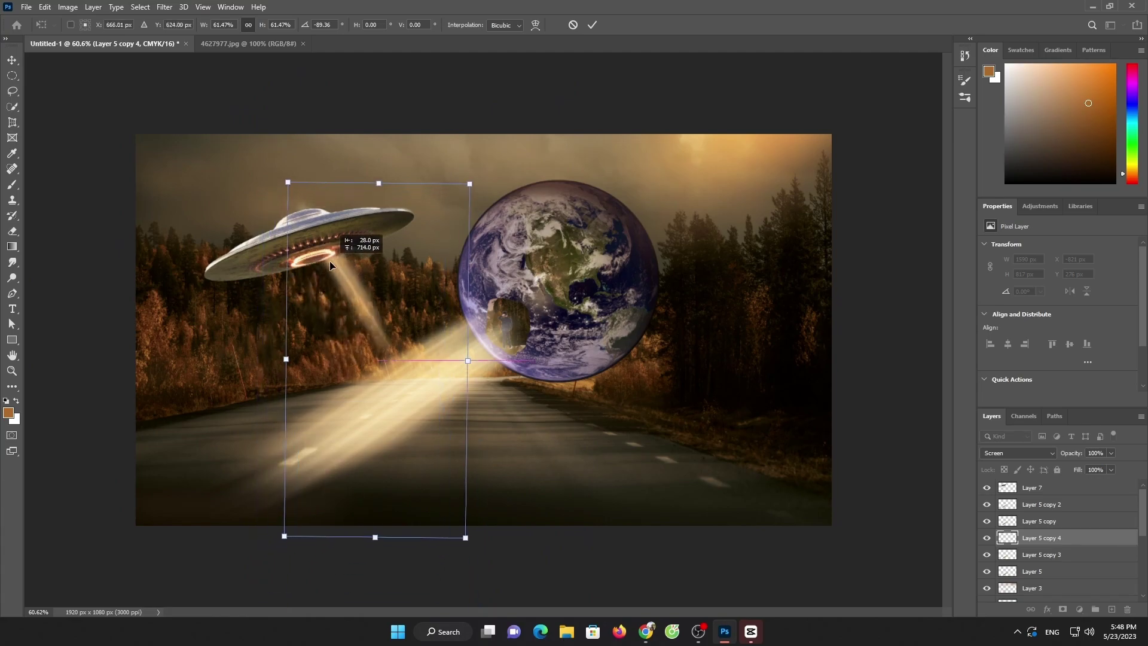
{"action": "left_click", "coordinate": [592, 25]}
{"action": "mouse_move", "coordinate": [1059, 543]}
{"action": "left_mouse_down"}
{"action": "mouse_move", "coordinate": [1056, 472]}
{"action": "mouse_move", "coordinate": [1058, 484]}
{"action": "left_mouse_up"}
Step: Alt-drag more beam copies beside it under the saucer, cancelling the tilted one
{"action": "mouse_move", "coordinate": [337, 283]}
{"action": "left_mouse_down"}
{"action": "mouse_move", "coordinate": [352, 274]}
{"action": "mouse_move", "coordinate": [324, 283]}
{"action": "left_mouse_up"}
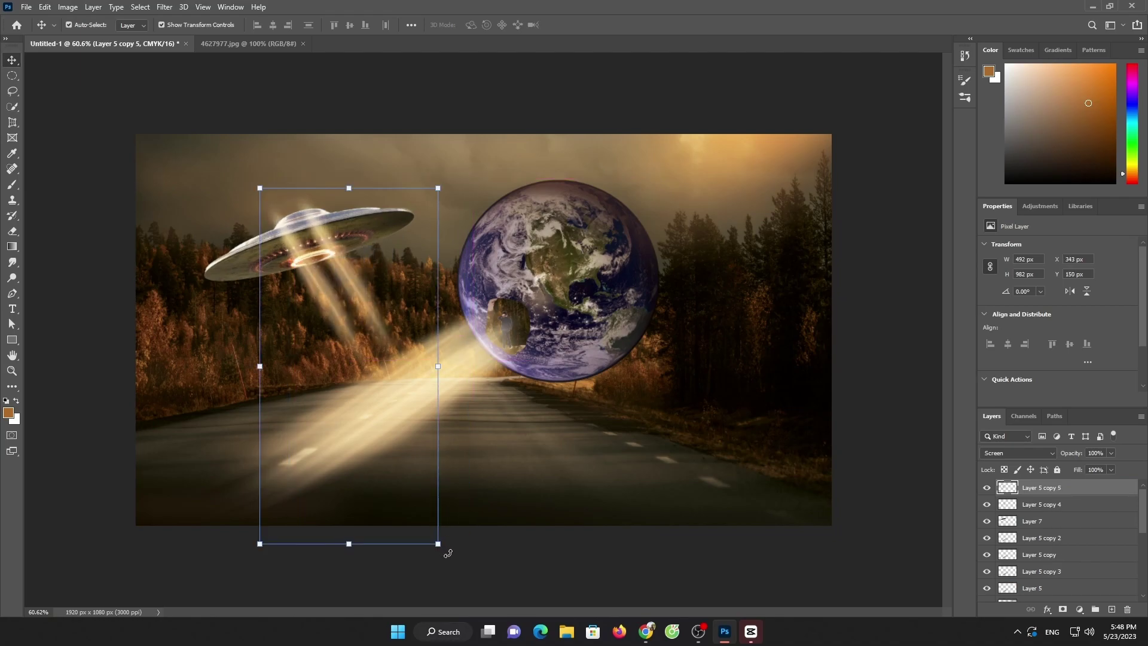
{"action": "left_click_drag", "start_coordinate": [448, 553], "coordinate": [411, 551]}
{"action": "left_click_drag", "start_coordinate": [335, 271], "coordinate": [303, 276]}
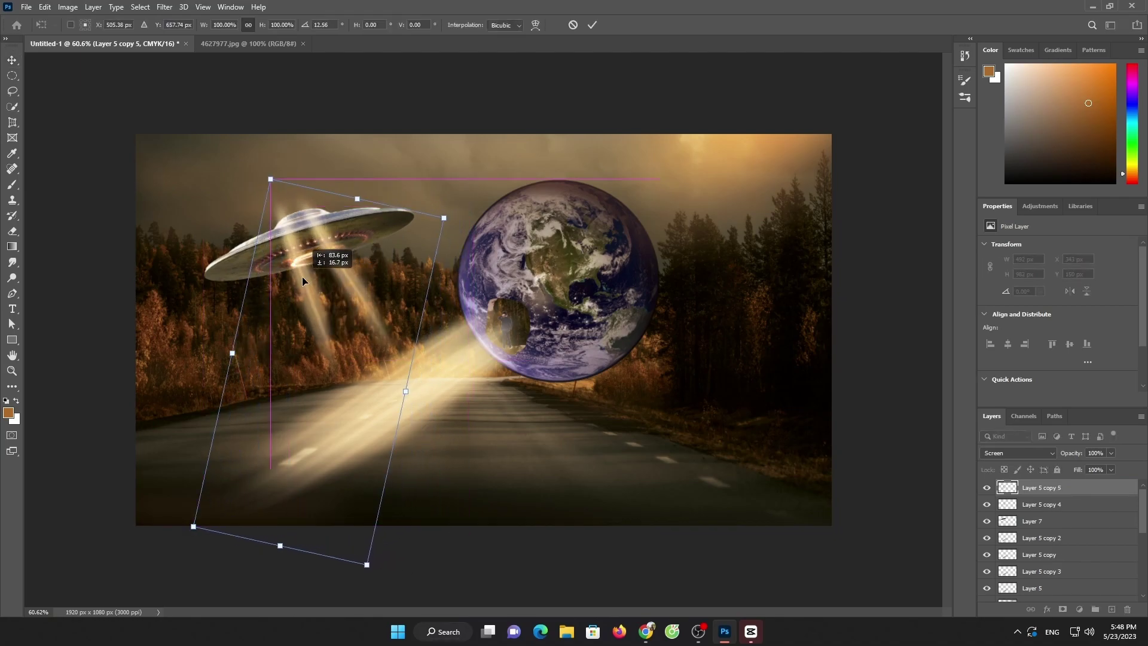
{"action": "left_click", "coordinate": [573, 25]}
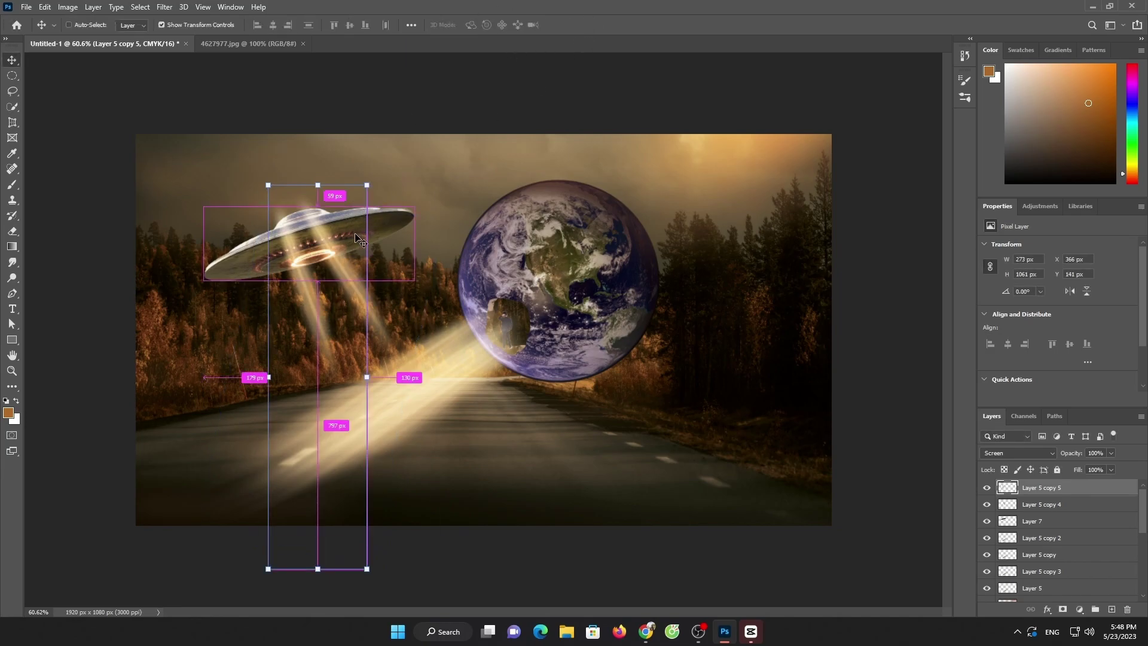
{"action": "left_click_drag", "start_coordinate": [358, 239], "coordinate": [331, 290]}
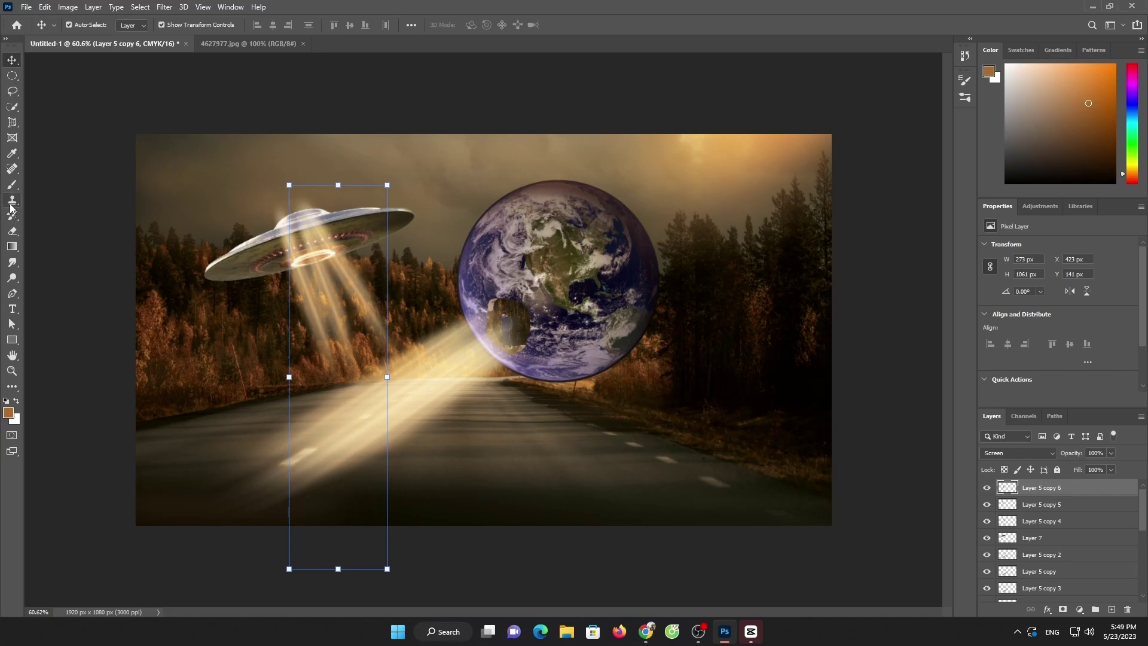
{"action": "left_click", "coordinate": [12, 231]}
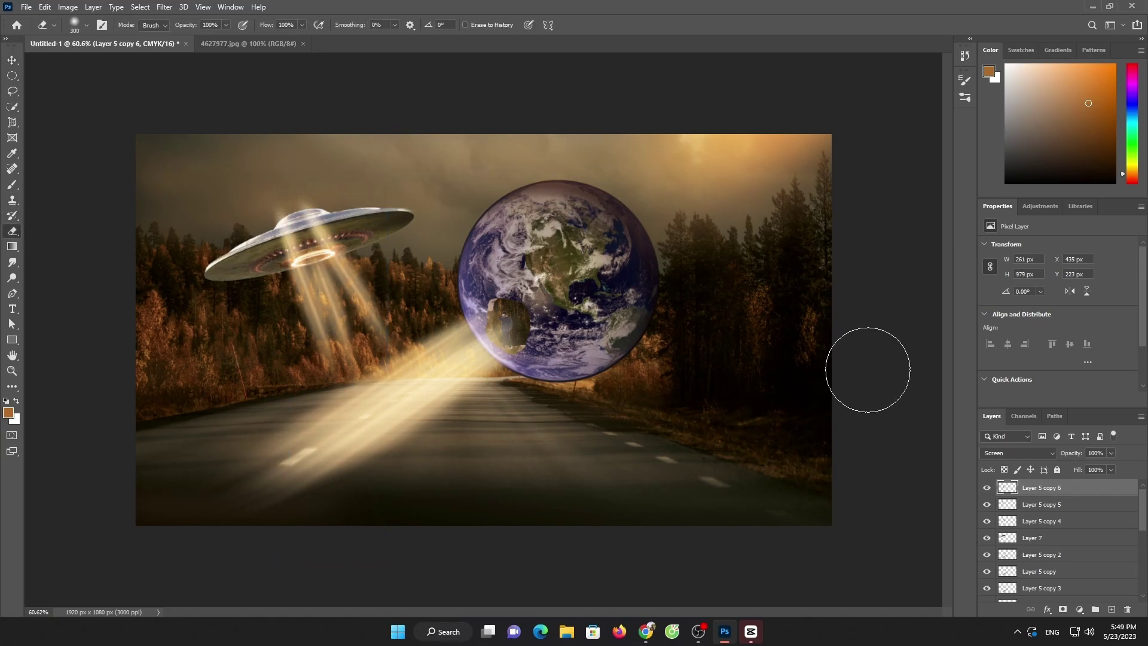
{"action": "left_click", "coordinate": [1048, 505]}
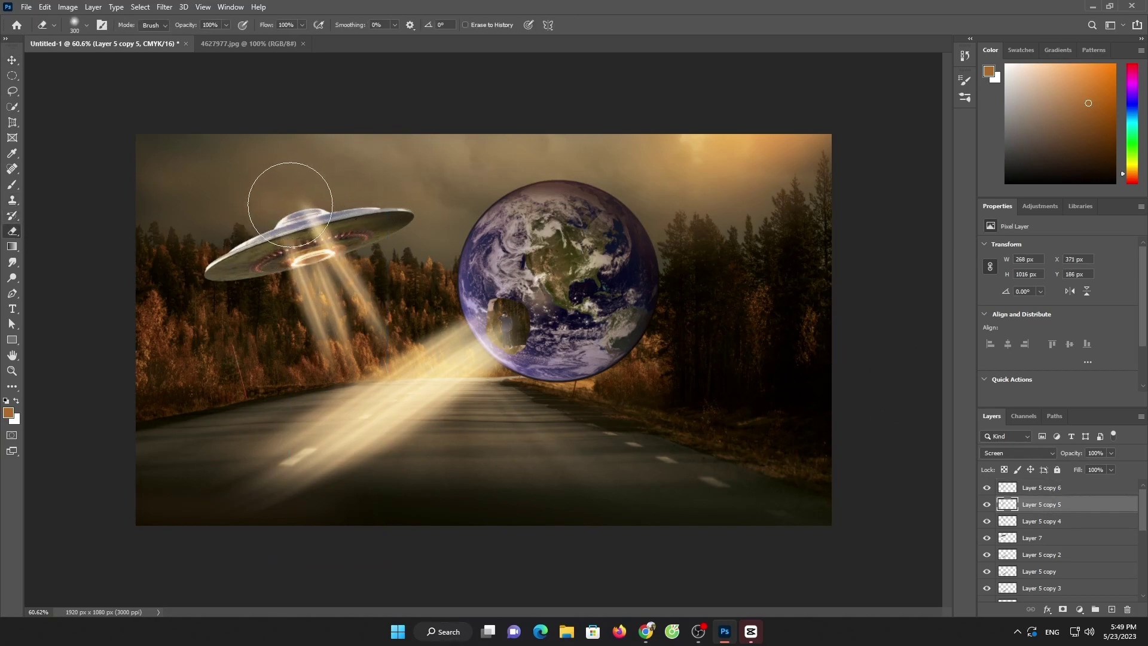
{"action": "left_click", "coordinate": [1050, 523]}
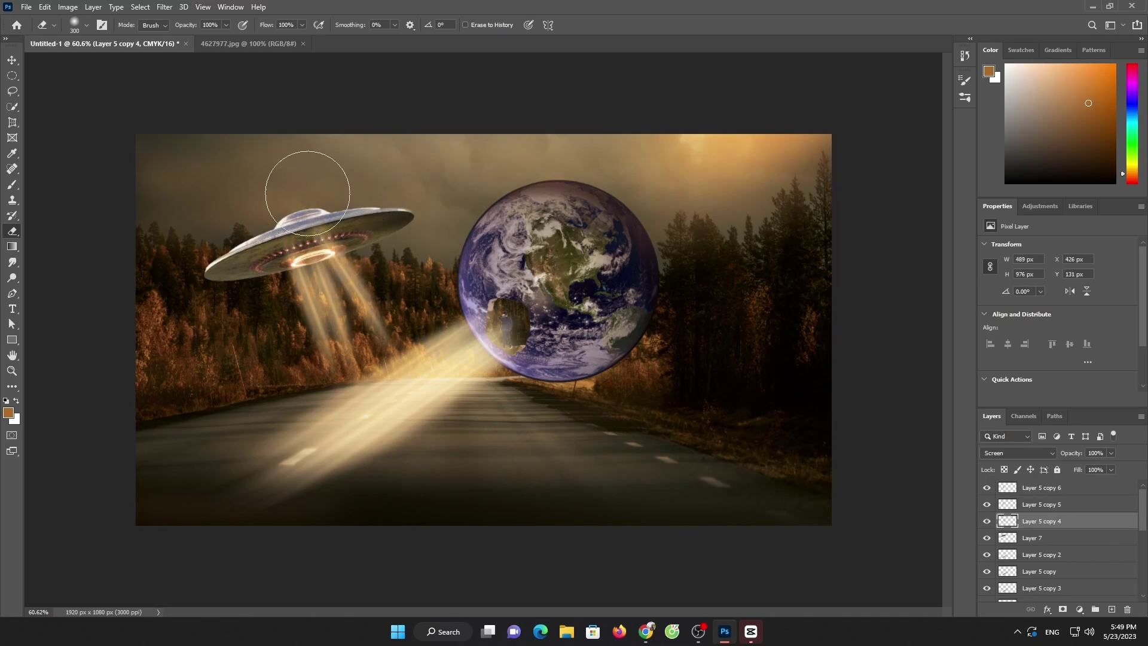
{"action": "scroll", "coordinate": [469, 189], "scroll_direction": "up", "scroll_amount": 1}
{"action": "scroll", "coordinate": [479, 197], "scroll_direction": "down", "scroll_amount": 2}
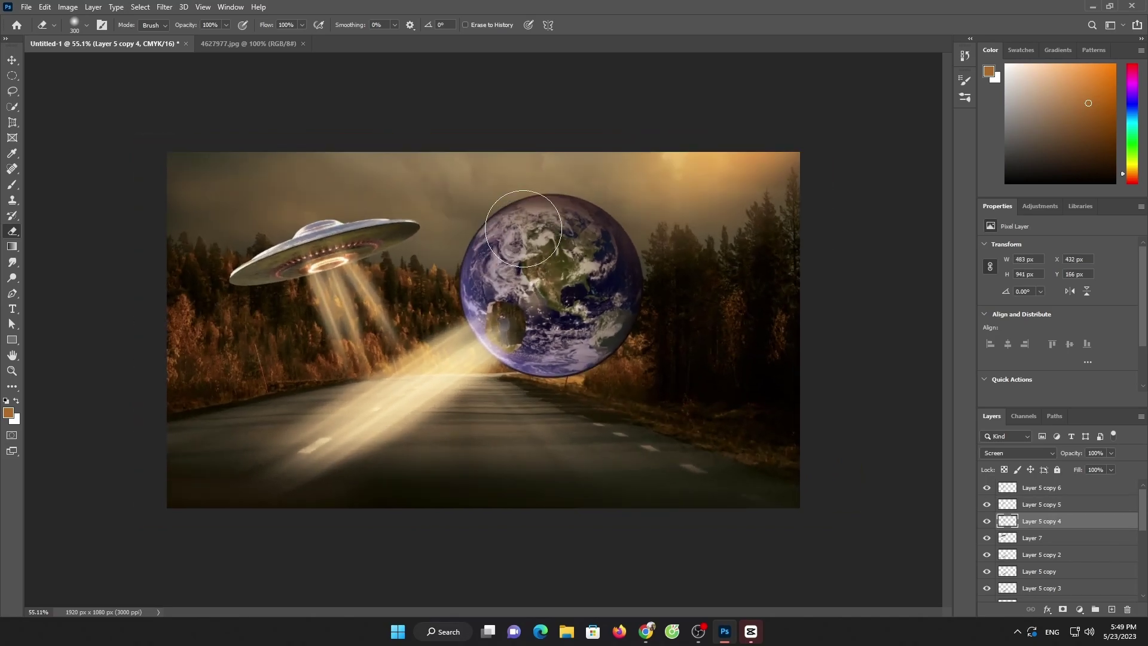
{"action": "scroll", "coordinate": [502, 215], "scroll_direction": "down", "scroll_amount": 2}
{"action": "scroll", "coordinate": [523, 229], "scroll_direction": "up", "scroll_amount": 1}
{"action": "scroll", "coordinate": [524, 228], "scroll_direction": "down", "scroll_amount": 1}
{"action": "scroll", "coordinate": [523, 228], "scroll_direction": "up", "scroll_amount": 2}
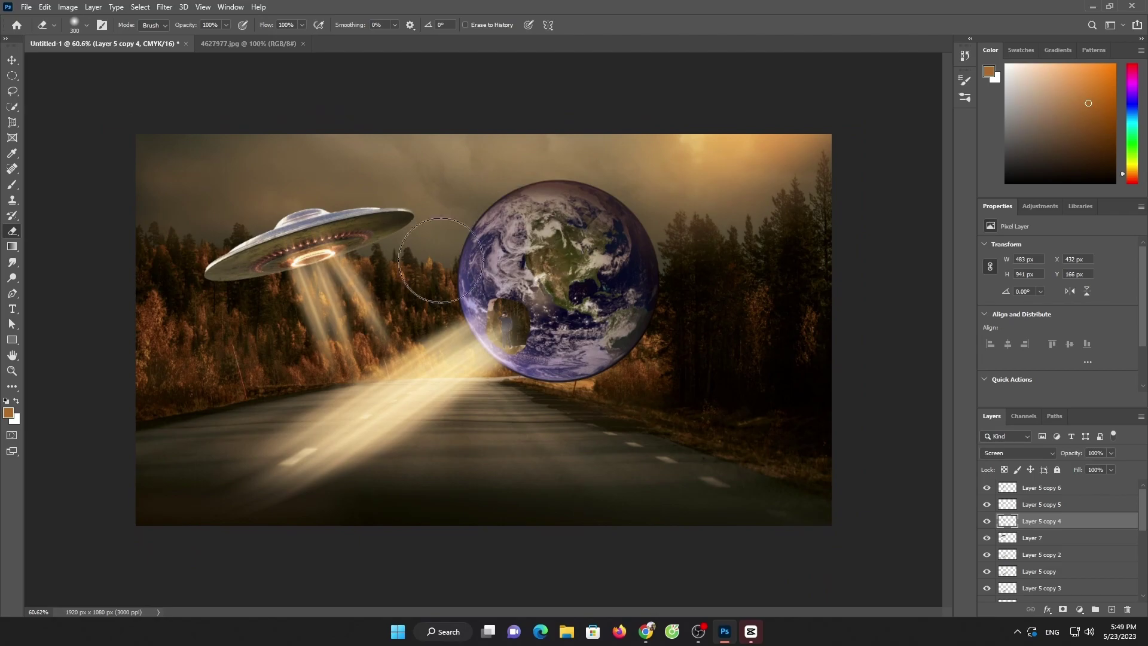
{"action": "scroll", "coordinate": [1041, 546], "scroll_direction": "down", "scroll_amount": 3}
{"action": "scroll", "coordinate": [1042, 546], "scroll_direction": "down", "scroll_amount": 3}
{"action": "left_click", "coordinate": [1048, 578]}
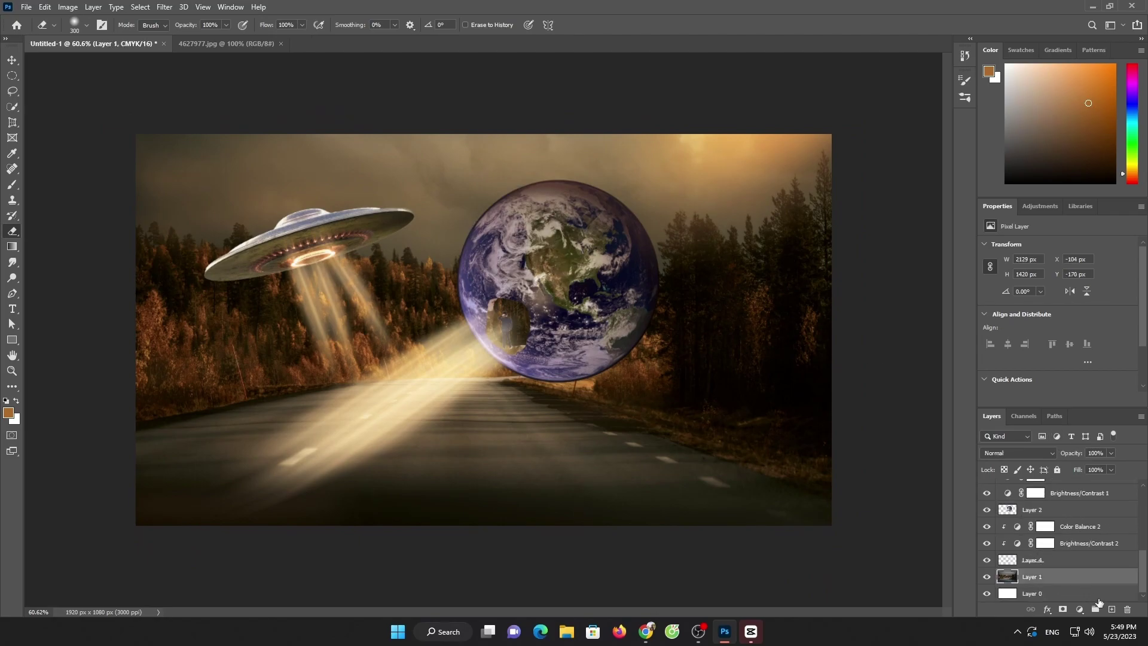
{"action": "left_click", "coordinate": [26, 7]}
{"action": "left_click", "coordinate": [108, 62]}
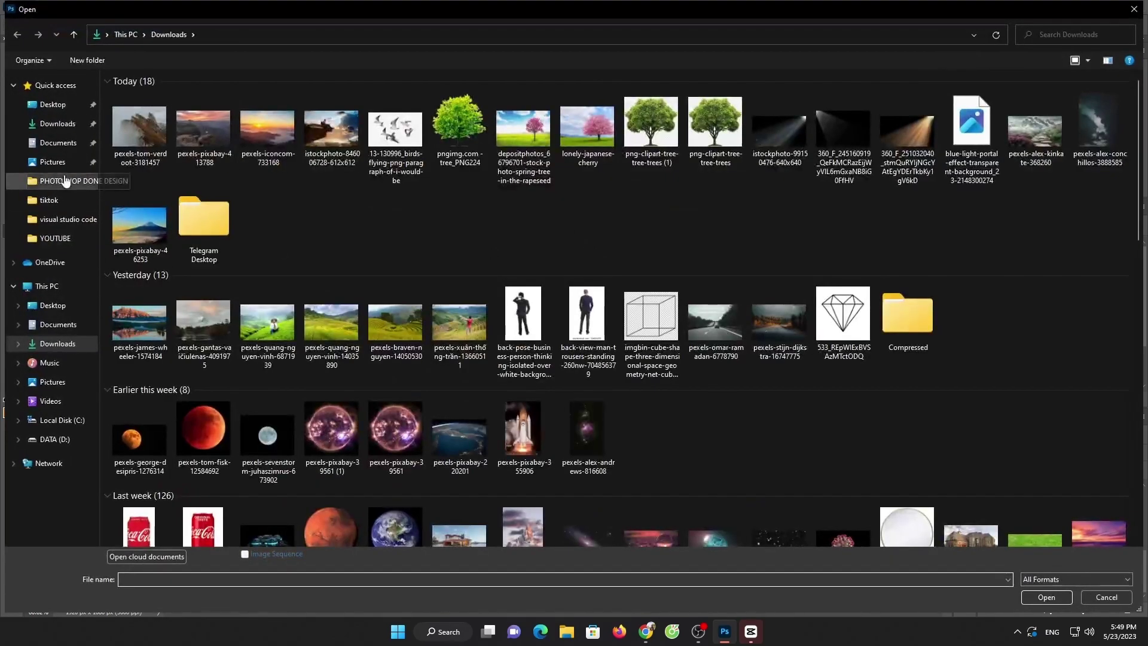
{"action": "left_click", "coordinate": [60, 304]}
{"action": "double_click", "coordinate": [371, 143]}
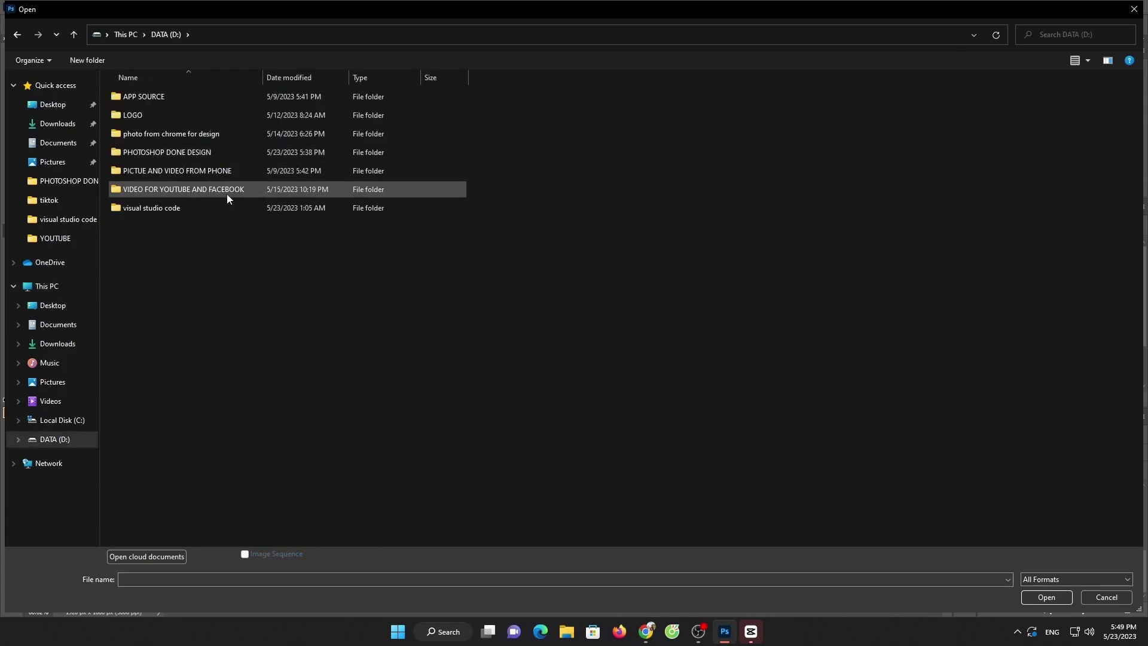
{"action": "double_click", "coordinate": [227, 190]}
{"action": "left_click", "coordinate": [17, 34]}
{"action": "double_click", "coordinate": [172, 149]}
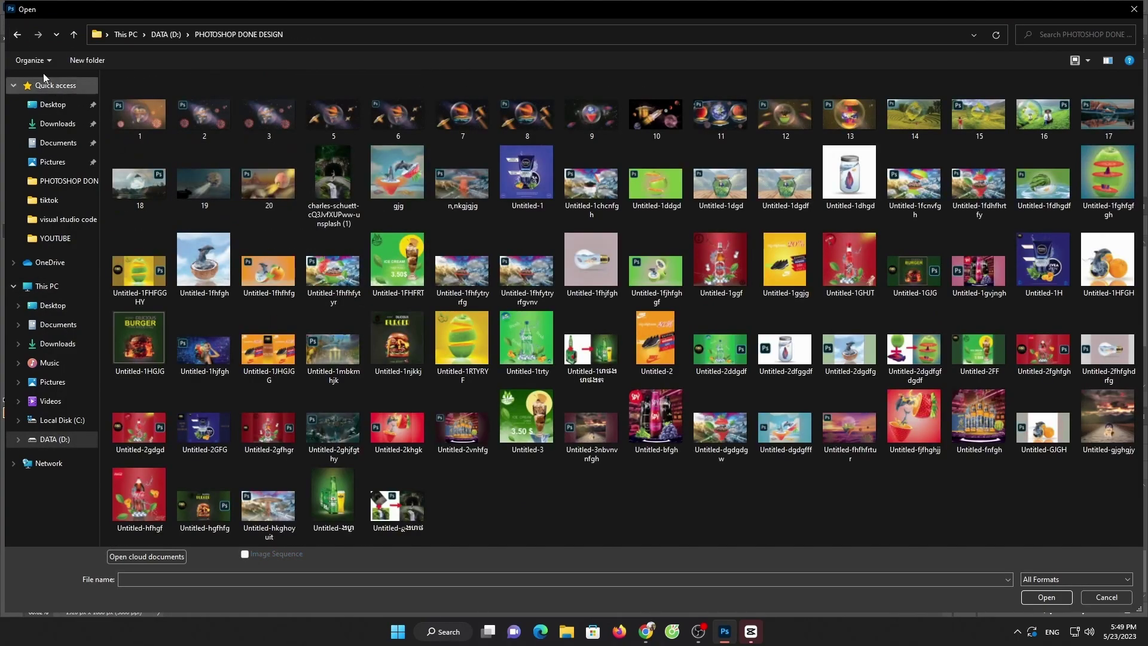
{"action": "left_click", "coordinate": [17, 34]}
{"action": "double_click", "coordinate": [204, 133]}
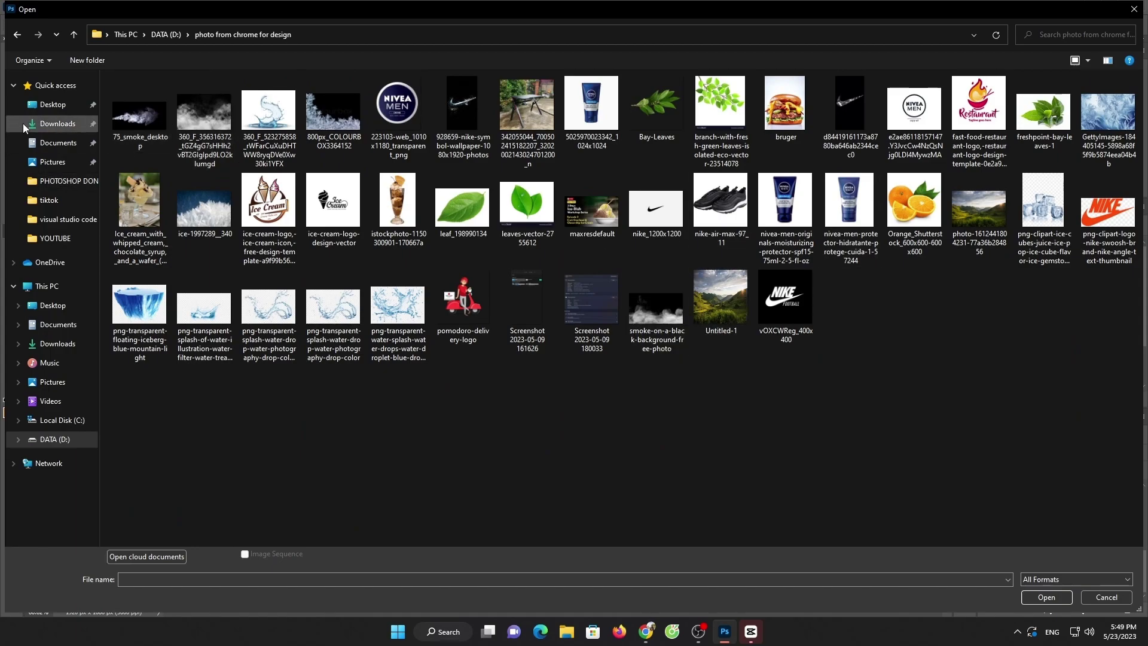
{"action": "left_click", "coordinate": [57, 123]}
{"action": "scroll", "coordinate": [382, 157], "scroll_direction": "down", "scroll_amount": 10}
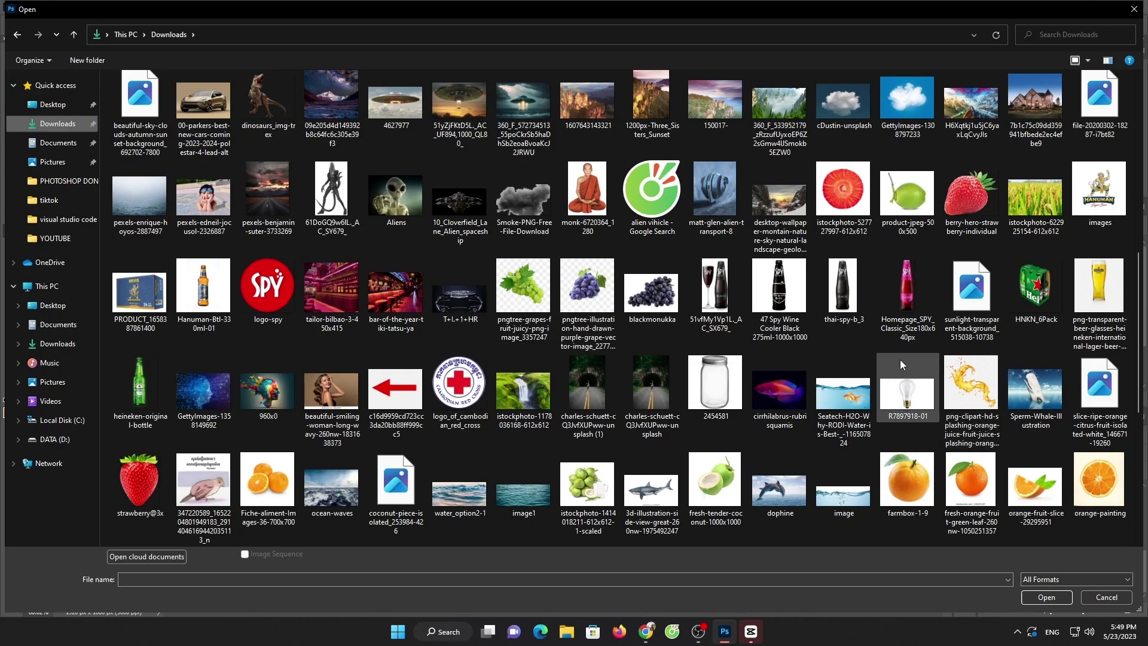
{"action": "double_click", "coordinate": [523, 392]}
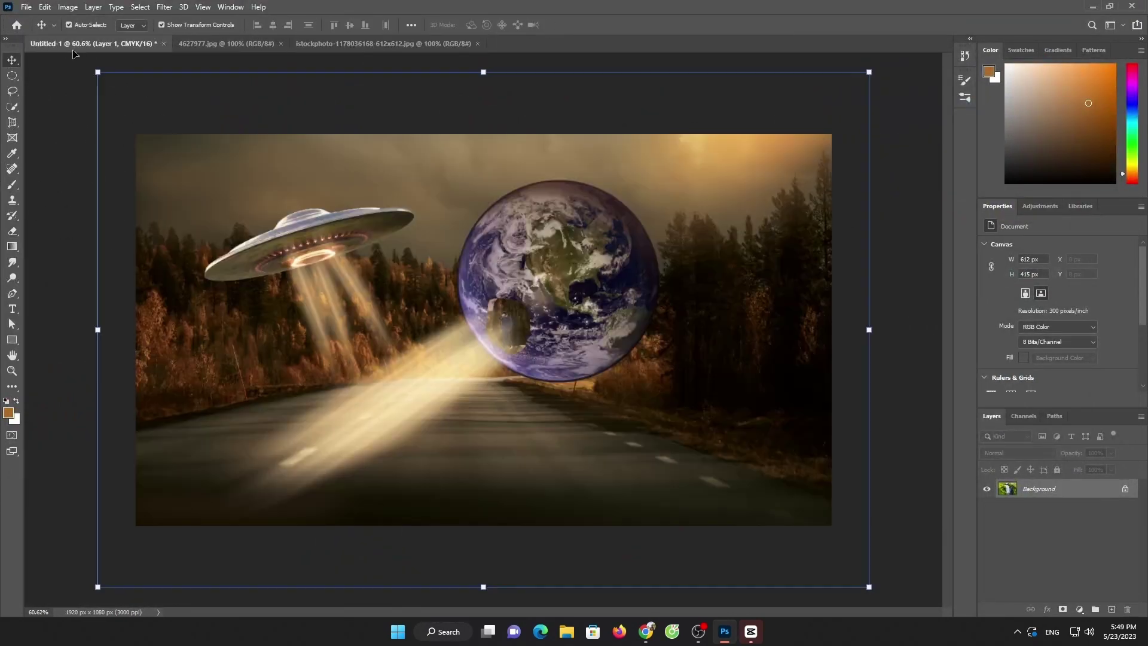
Step: Copy the waterfall image into the Untitled-1 composite, dismissing the bit-depth warning
{"action": "left_click_drag", "start_coordinate": [392, 269], "coordinate": [509, 396]}
{"action": "key", "text": "Return"}
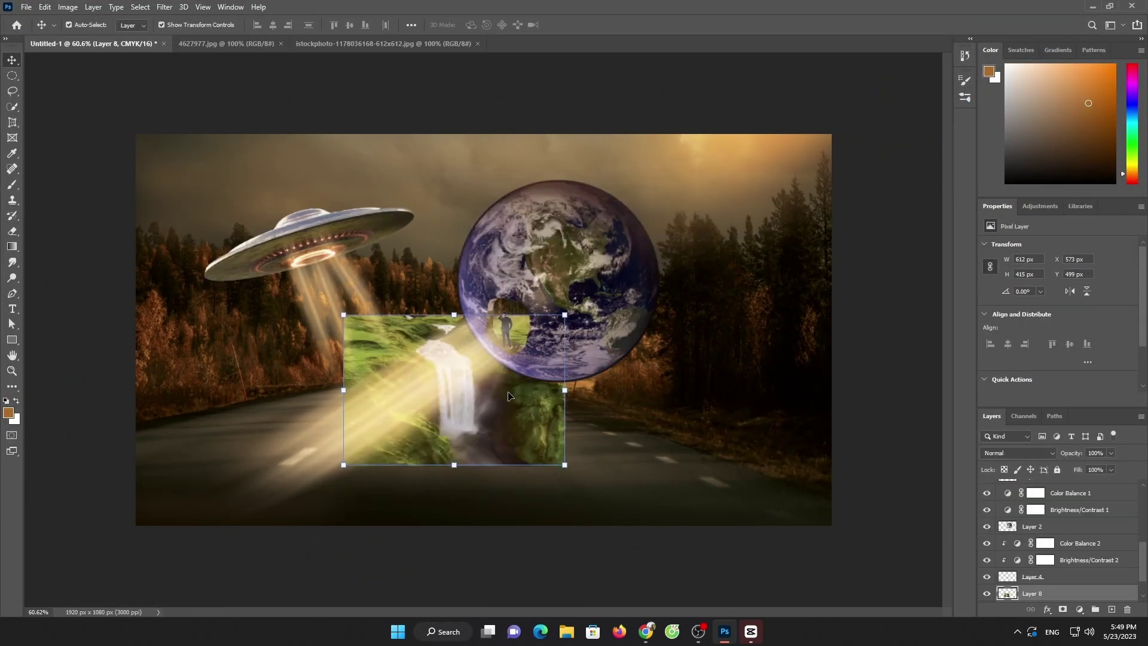
{"action": "left_click", "coordinate": [509, 396]}
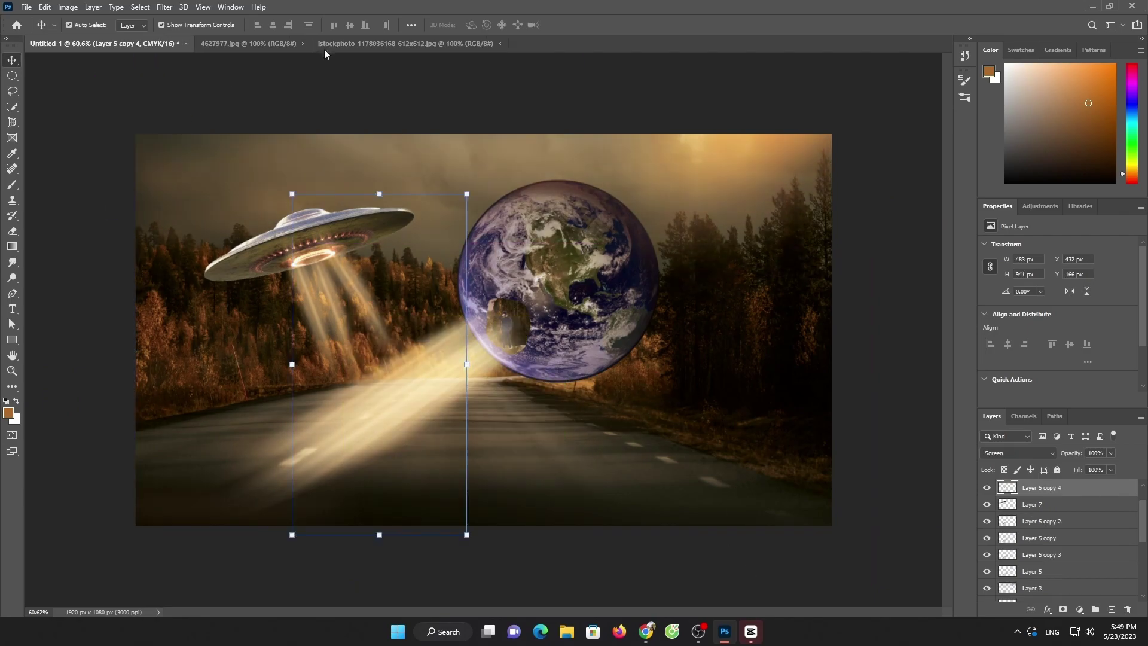
{"action": "left_click", "coordinate": [325, 45]}
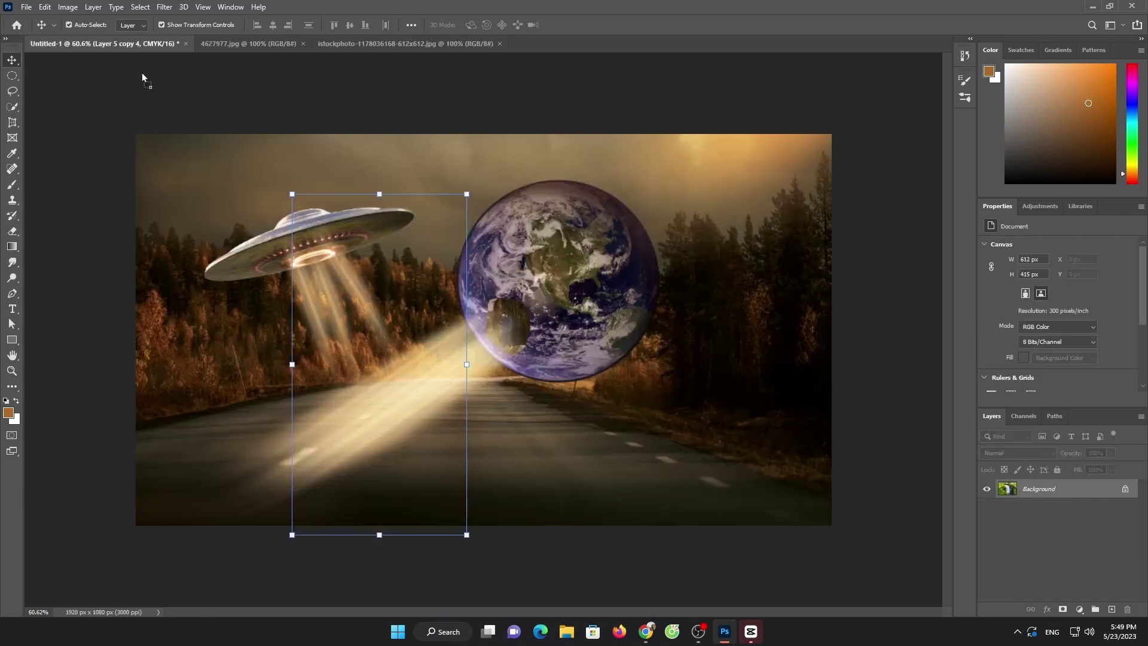
{"action": "left_click_drag", "start_coordinate": [136, 45], "coordinate": [658, 358]}
{"action": "key", "text": "Return"}
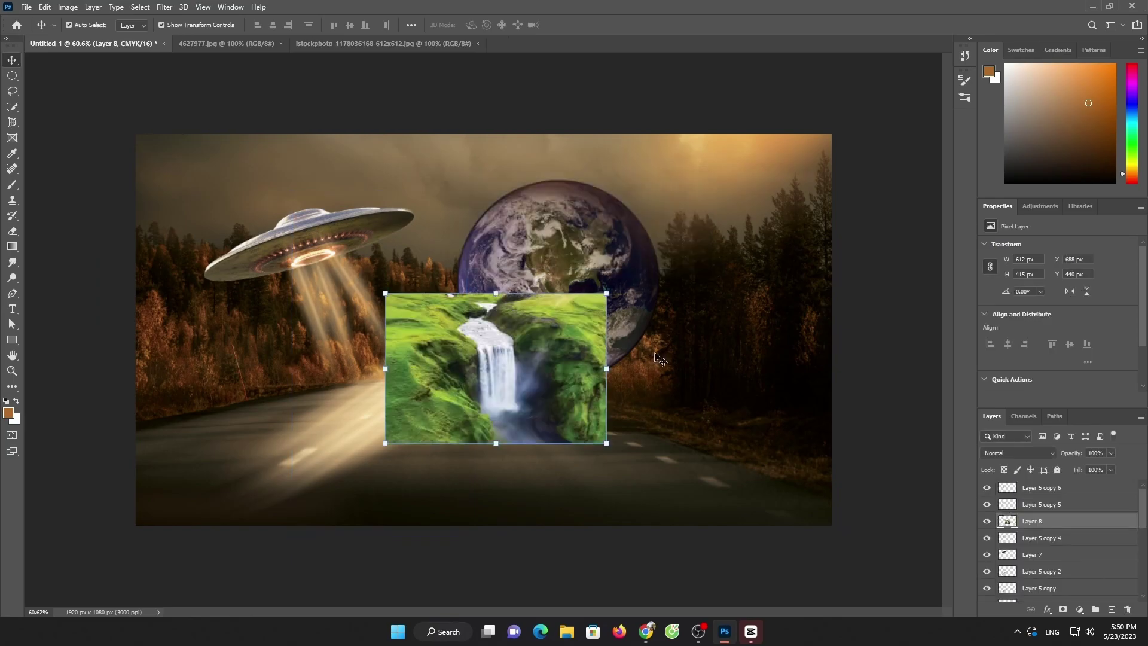
Step: Enlarge the waterfall over the road and stack Layer 8 just above the road background
{"action": "mouse_move", "coordinate": [442, 308]}
{"action": "left_mouse_down"}
{"action": "mouse_move", "coordinate": [456, 418]}
{"action": "mouse_move", "coordinate": [486, 264]}
{"action": "left_mouse_up"}
{"action": "left_click_drag", "start_coordinate": [536, 346], "coordinate": [460, 425]}
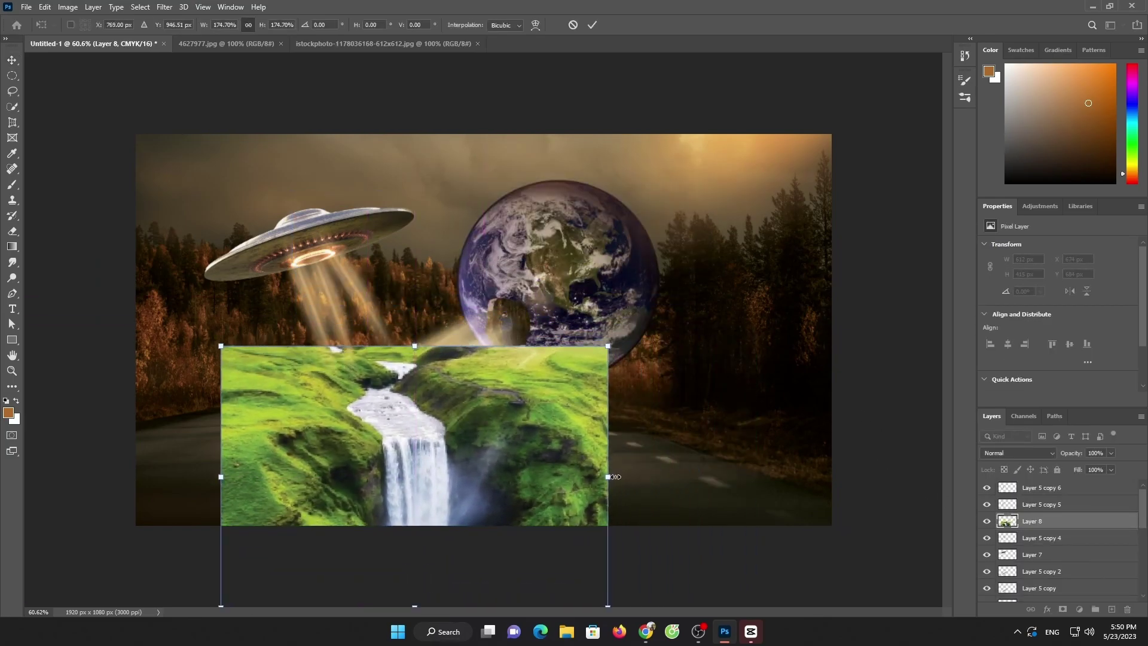
{"action": "left_click_drag", "start_coordinate": [615, 477], "coordinate": [730, 481]}
{"action": "left_click_drag", "start_coordinate": [401, 407], "coordinate": [360, 482]}
{"action": "key", "text": "Return"}
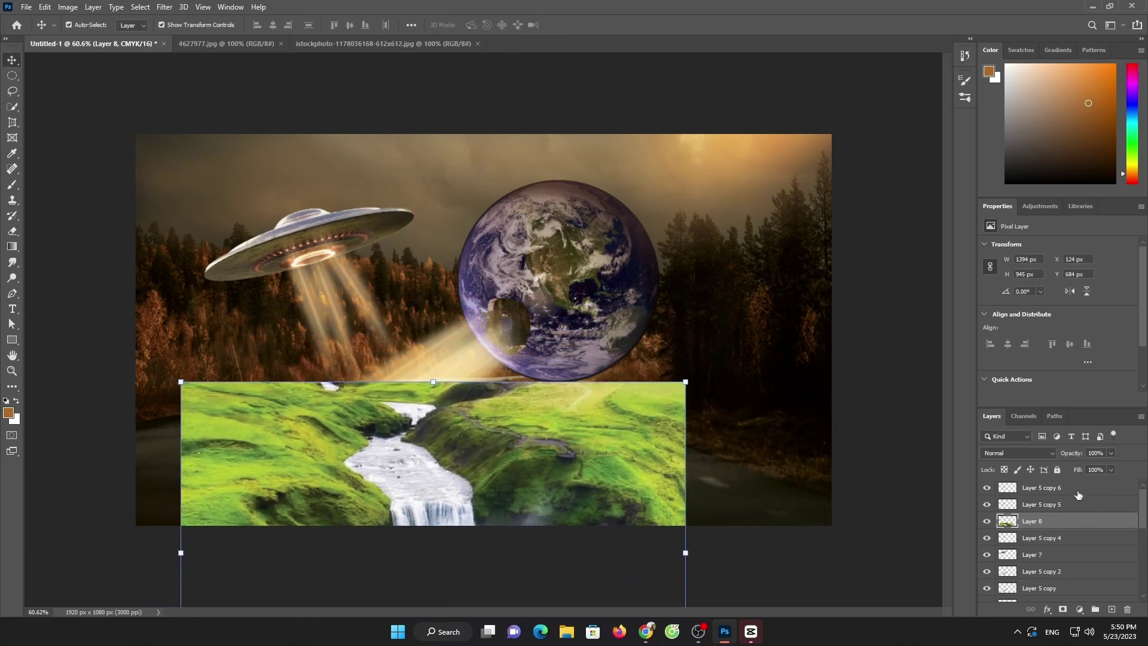
{"action": "left_click_drag", "start_coordinate": [1074, 522], "coordinate": [1072, 569]}
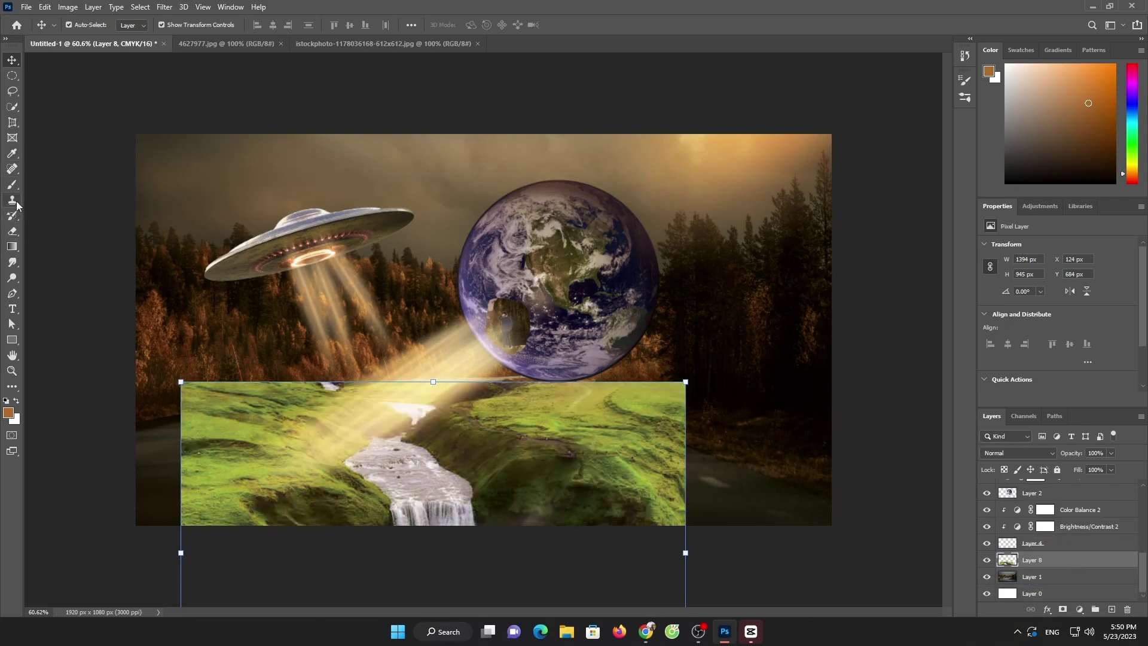
{"action": "left_click", "coordinate": [12, 231]}
Step: Erase the waterfall's left edges into the road, then add Color Balance pushing midtones toward red
{"action": "mouse_move", "coordinate": [179, 443]}
{"action": "left_mouse_down"}
{"action": "mouse_move", "coordinate": [243, 379]}
{"action": "mouse_move", "coordinate": [243, 389]}
{"action": "mouse_move", "coordinate": [357, 363]}
{"action": "mouse_move", "coordinate": [474, 358]}
{"action": "mouse_move", "coordinate": [594, 392]}
{"action": "mouse_move", "coordinate": [732, 475]}
{"action": "mouse_move", "coordinate": [587, 410]}
{"action": "mouse_move", "coordinate": [715, 512]}
{"action": "left_mouse_up"}
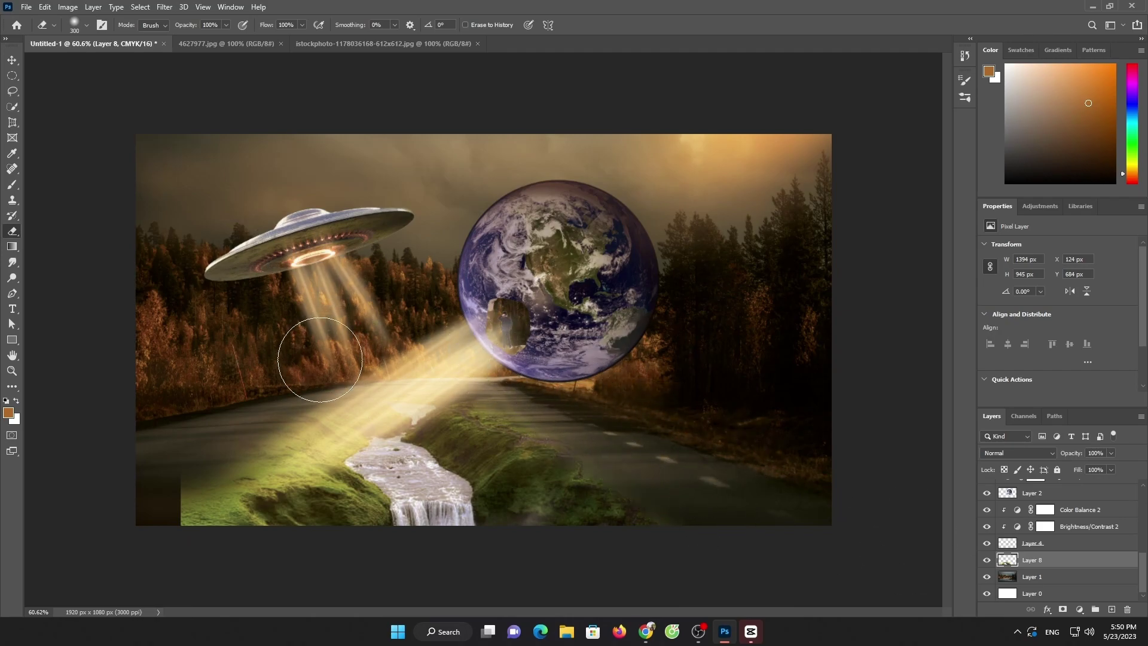
{"action": "left_click_drag", "start_coordinate": [320, 360], "coordinate": [256, 410]}
{"action": "left_click", "coordinate": [1080, 609]}
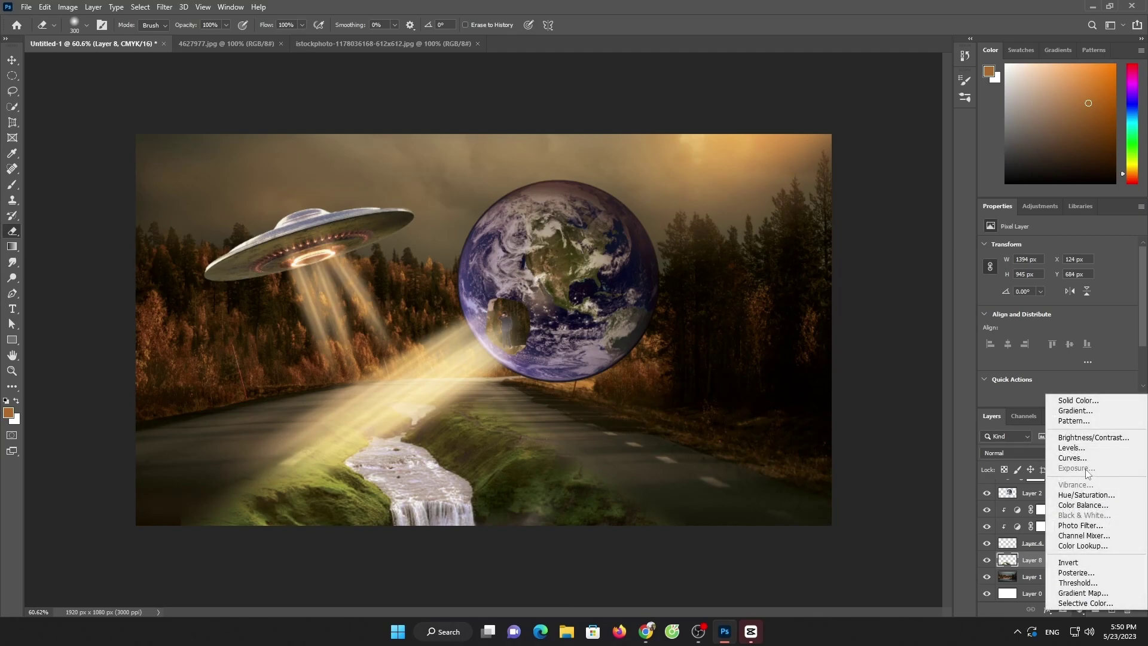
{"action": "left_click", "coordinate": [1103, 507]}
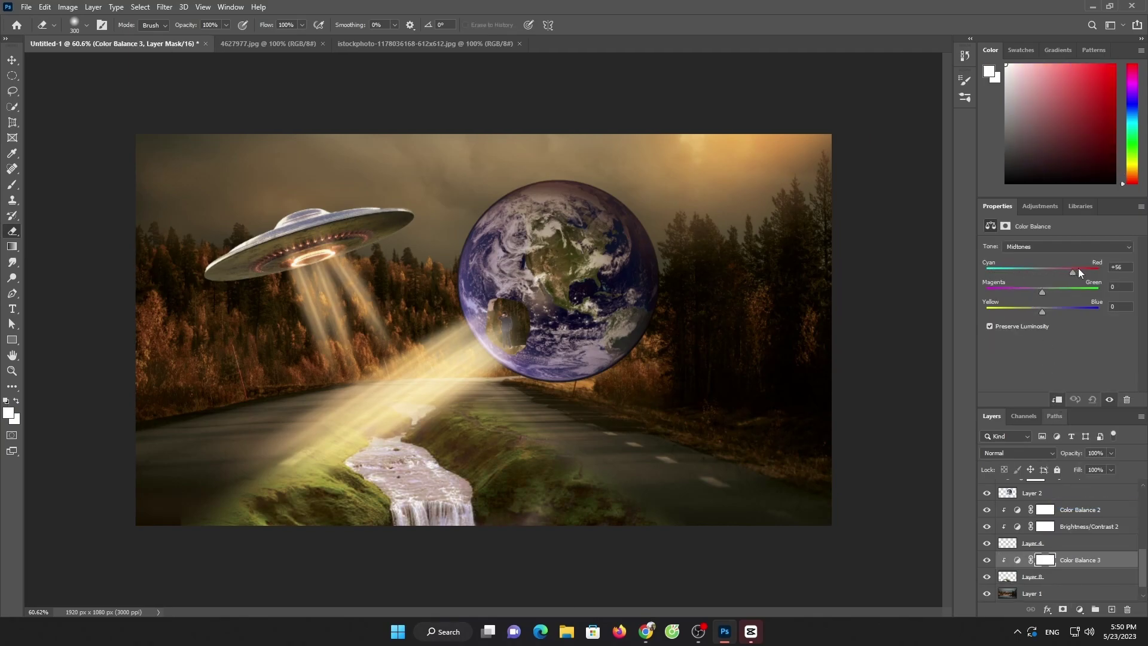
{"action": "mouse_move", "coordinate": [1080, 270]}
{"action": "left_mouse_down"}
{"action": "mouse_move", "coordinate": [1027, 292]}
{"action": "mouse_move", "coordinate": [1049, 311]}
{"action": "left_mouse_up"}
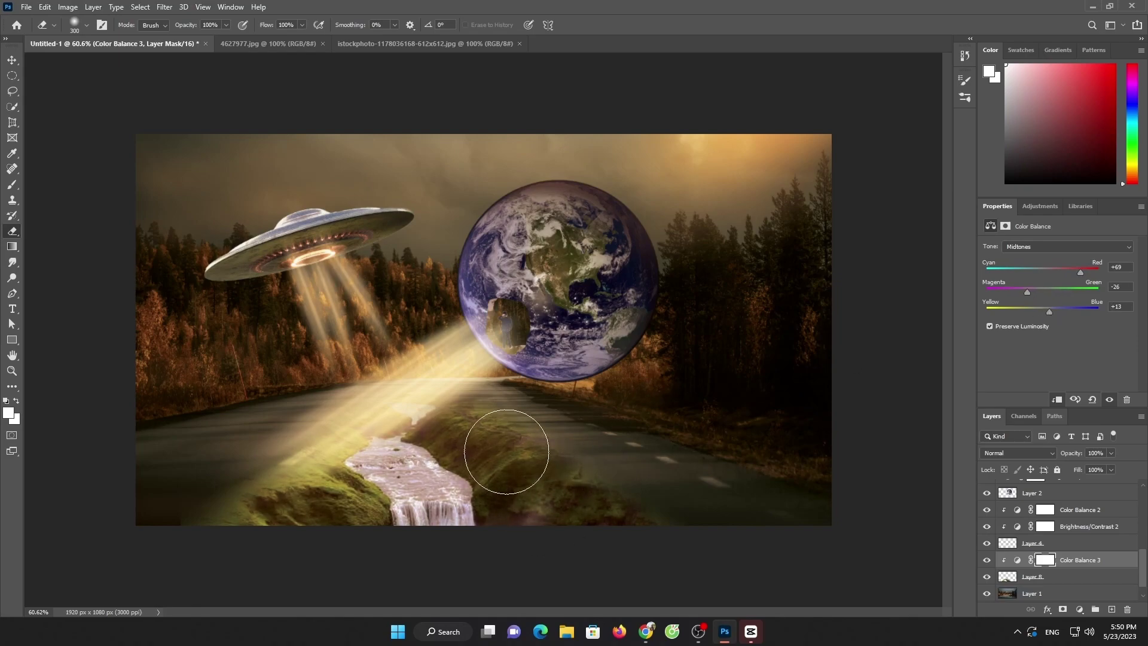